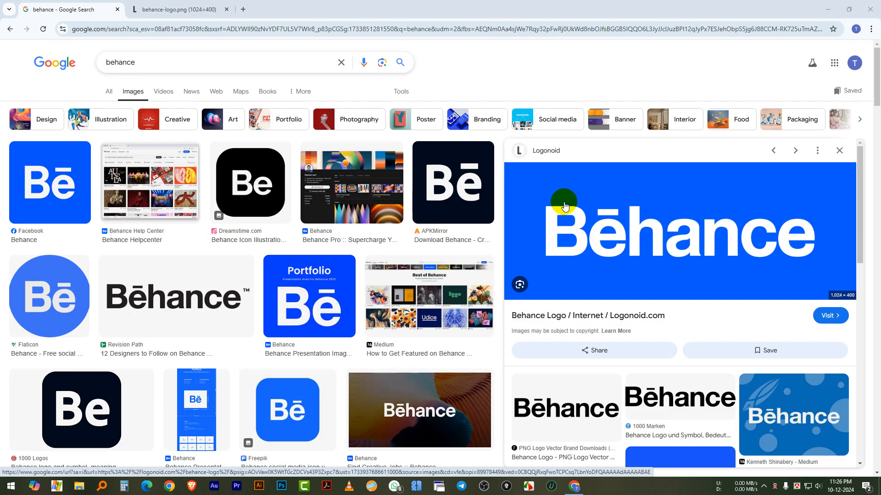
Open behance.net in a new browser tab
click(305, 280)
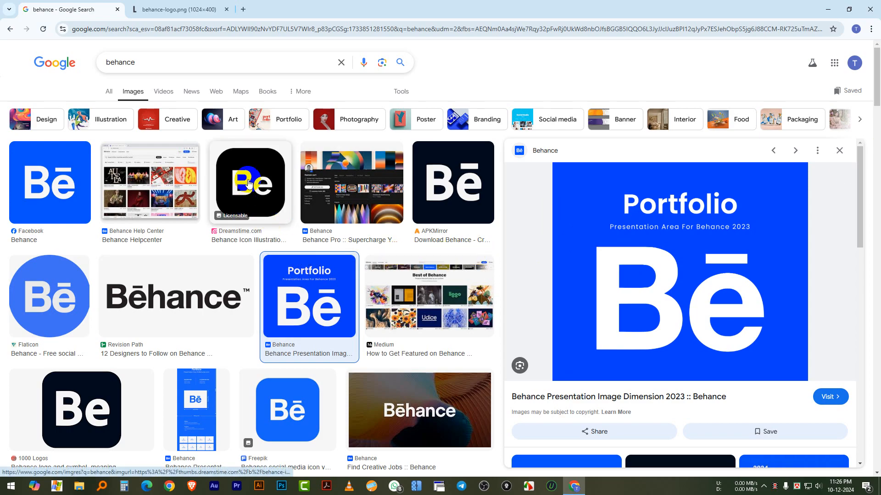
click(243, 10)
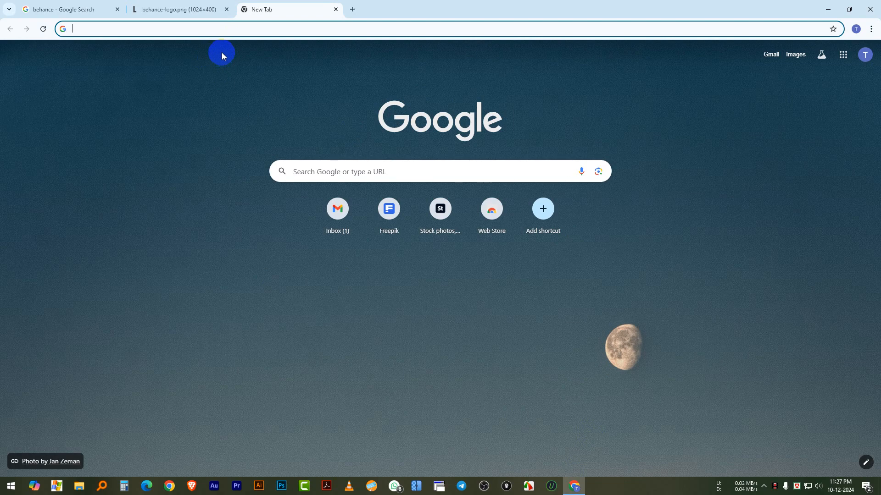
click(191, 29)
text(beh)
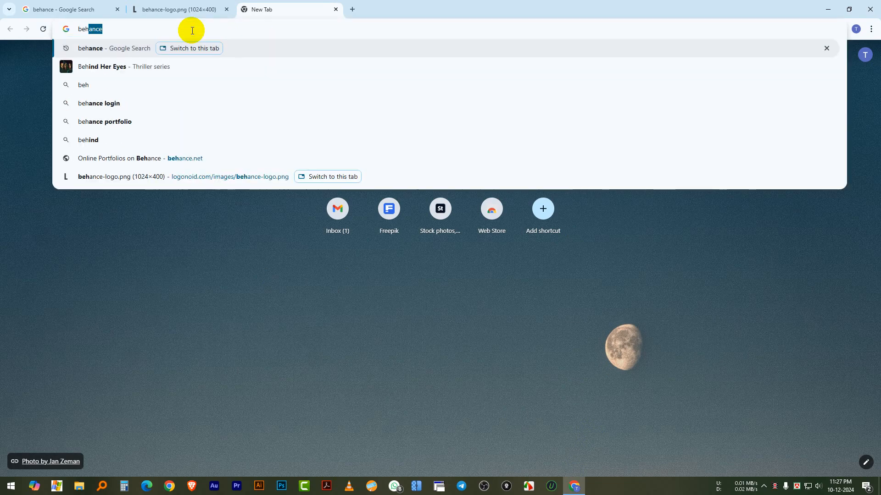
text(ance)
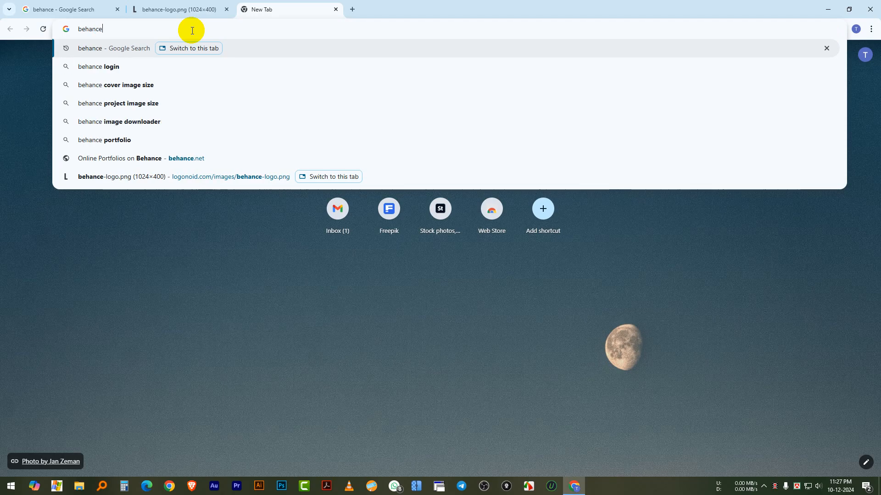
text(.net)
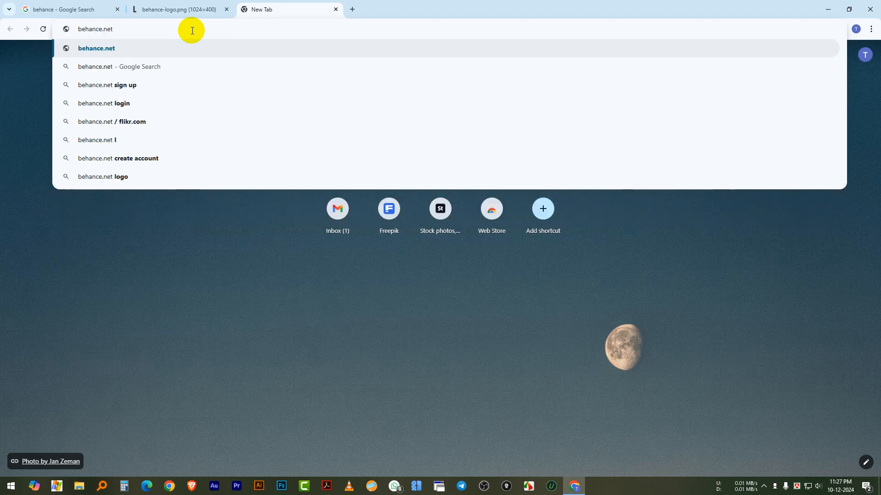
key(Return)
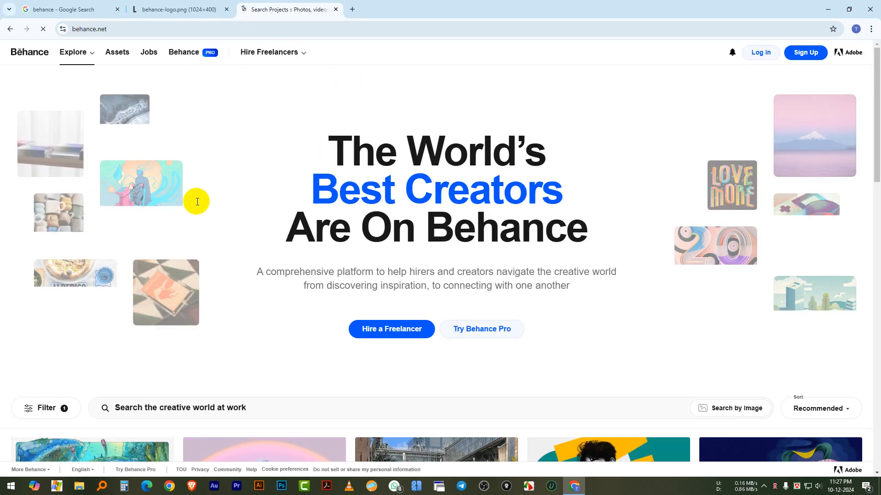
Dismiss the Google sign-in prompt on the Behance home page and open the sign-up form
scroll(262, 253, down, 9)
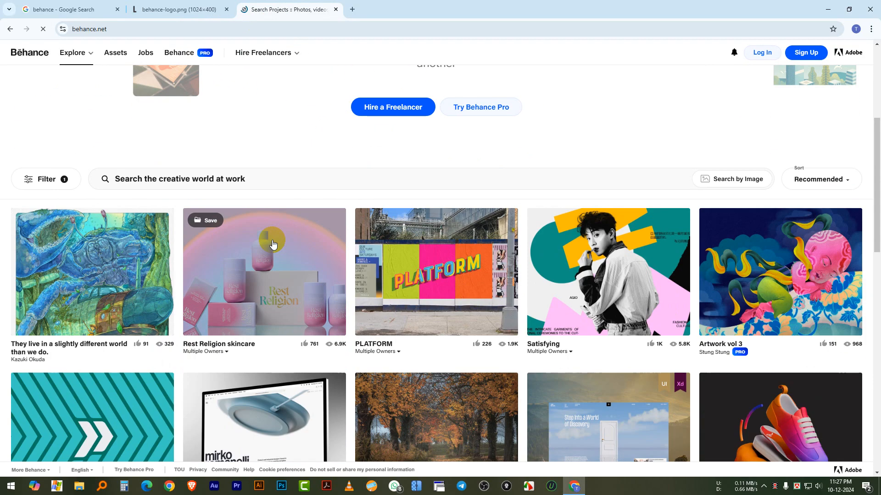
scroll(262, 255, up, 9)
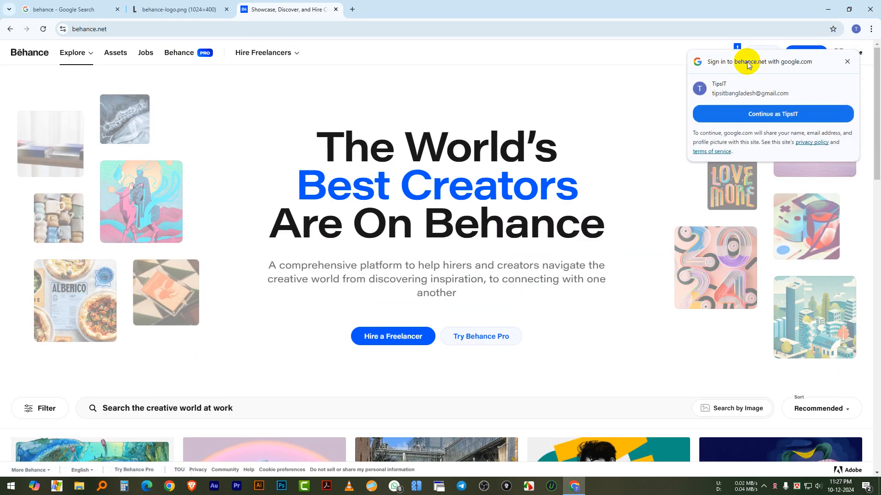
click(841, 60)
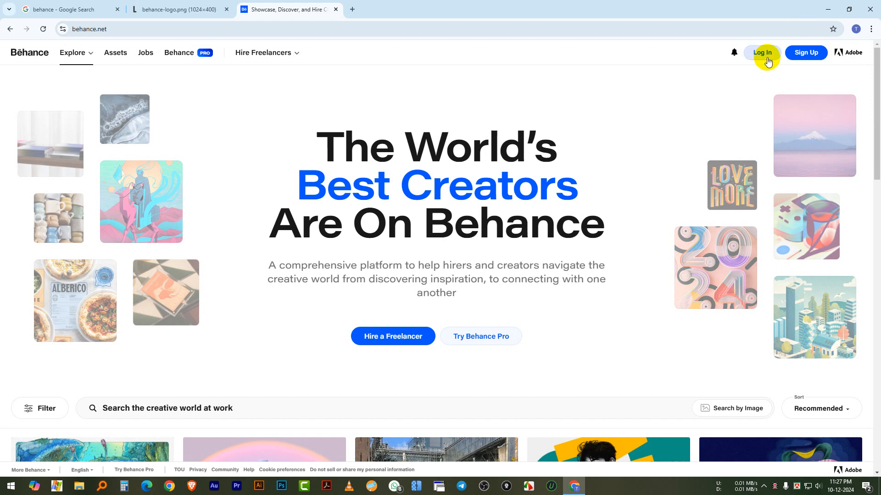
click(816, 56)
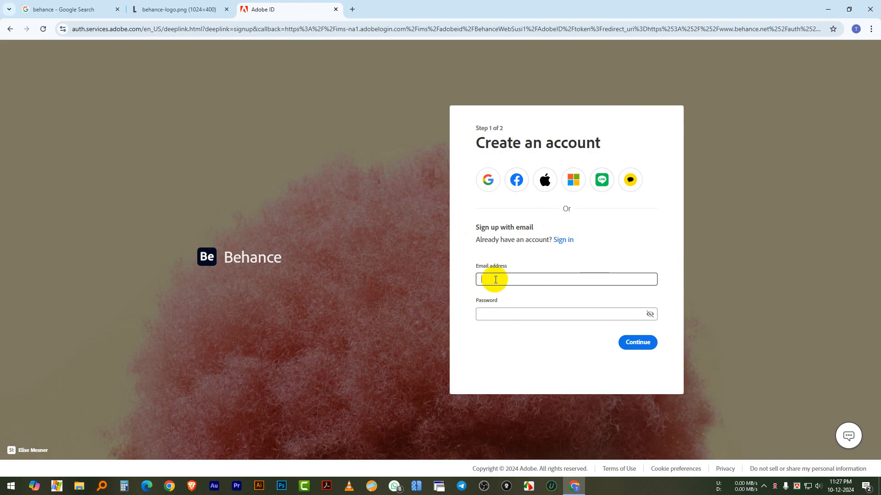
Submit the account's email address and a self-chosen password, and save the password in the browser
key(super+v)
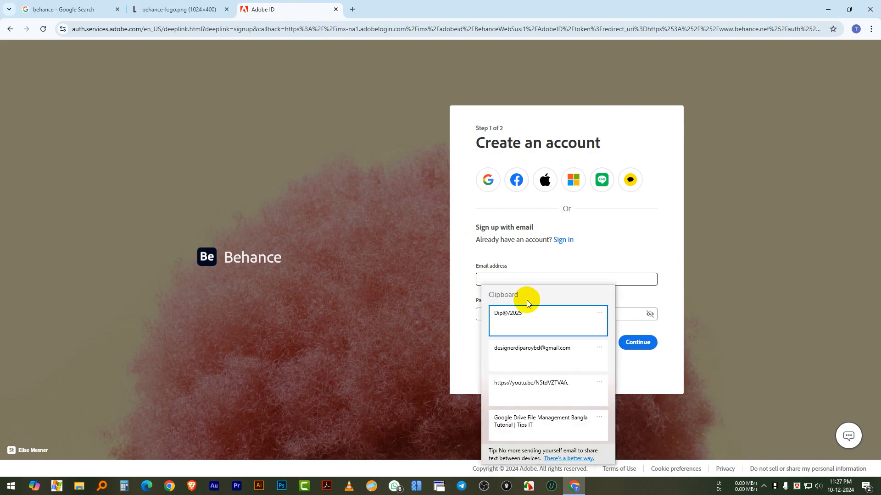
click(511, 348)
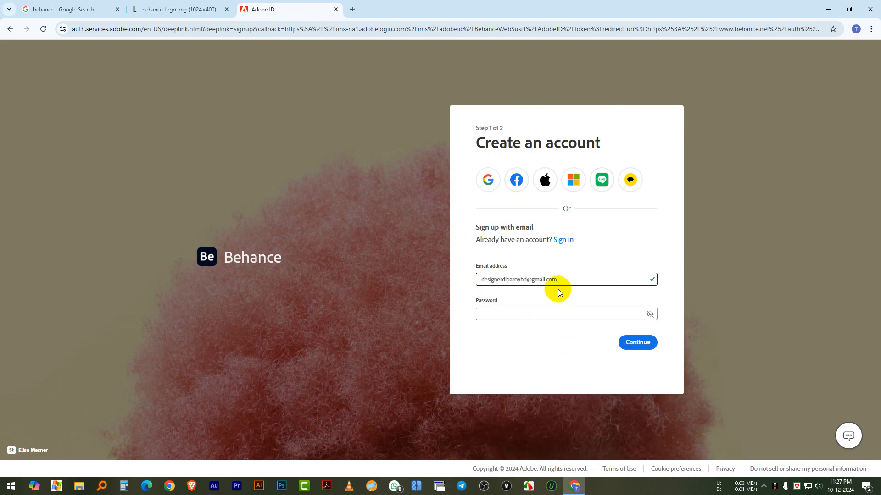
click(523, 314)
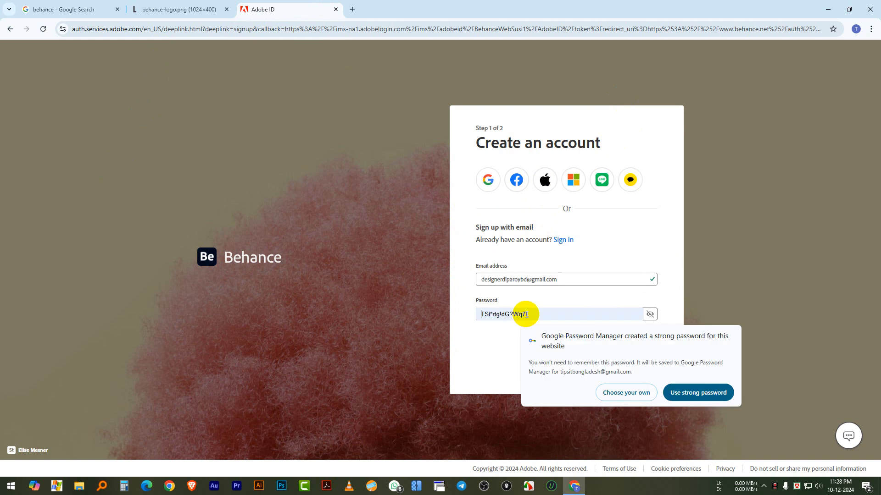
click(623, 392)
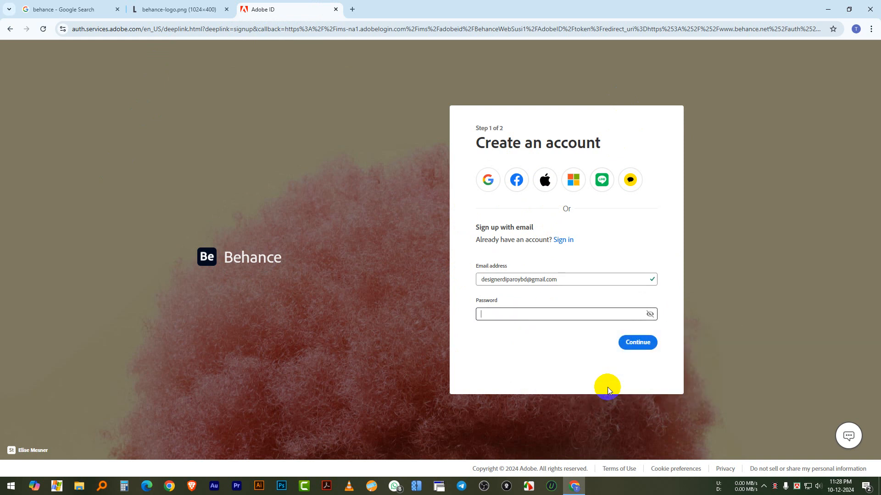
click(507, 315)
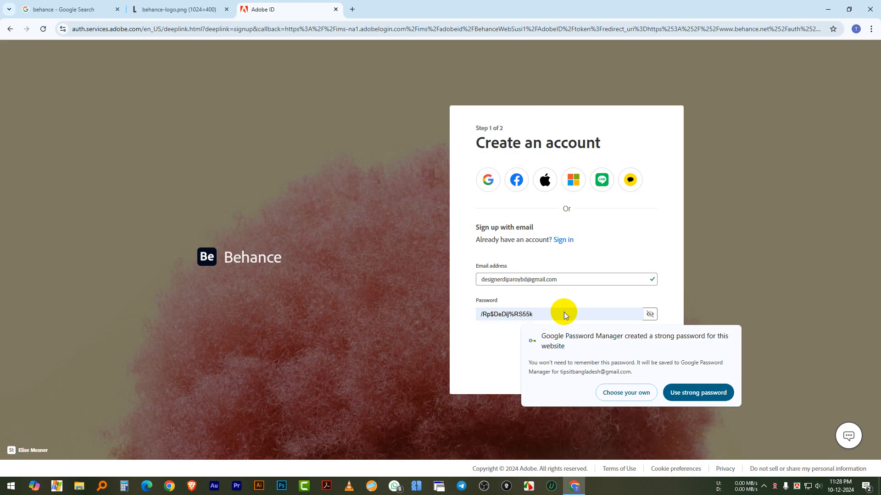
click(623, 391)
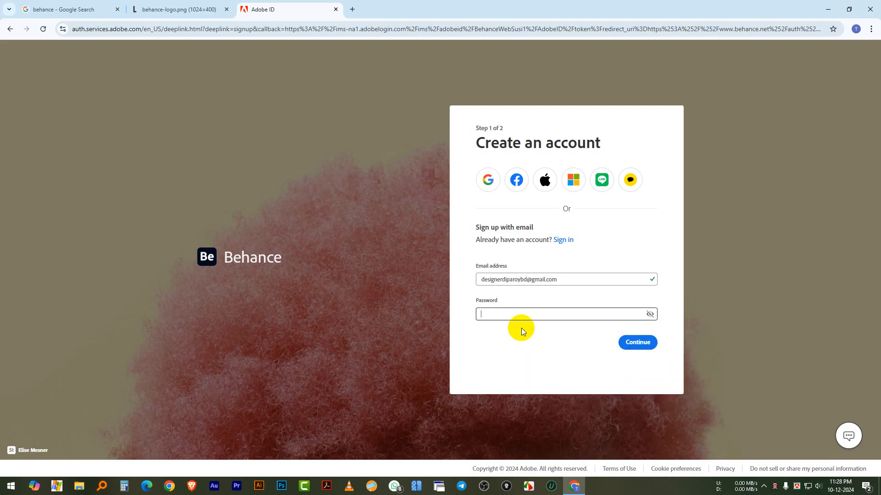
key(super+v)
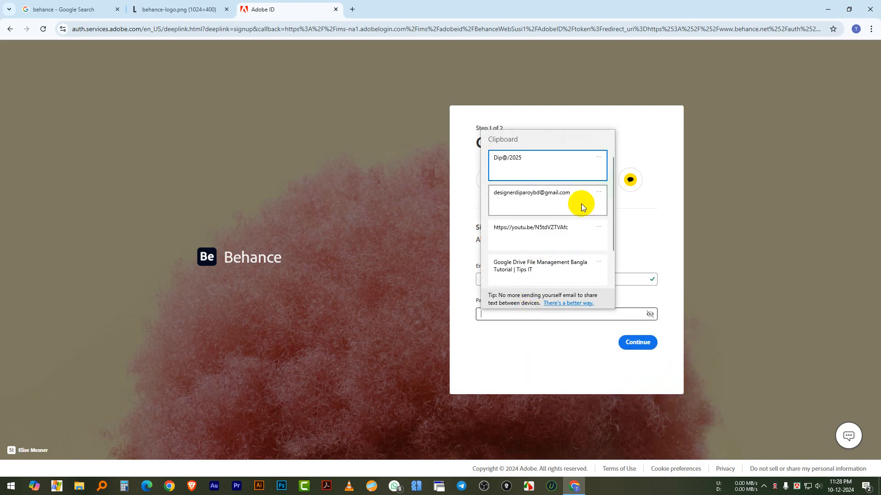
click(521, 160)
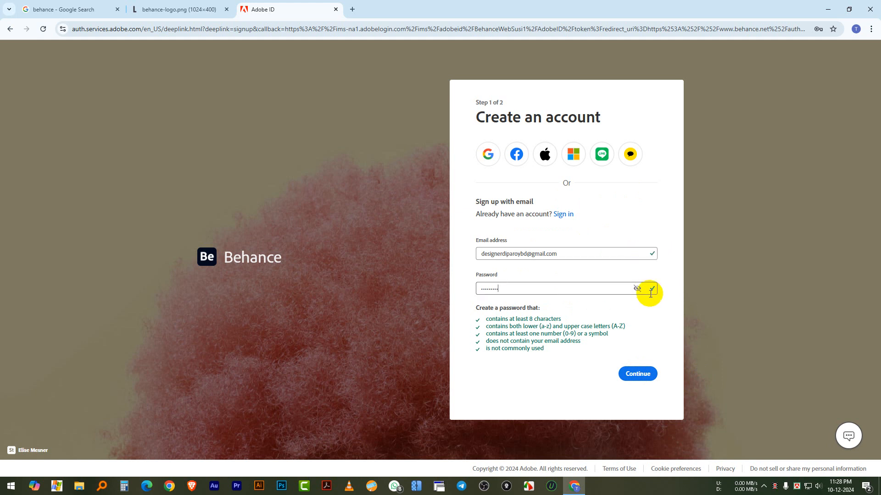
click(643, 375)
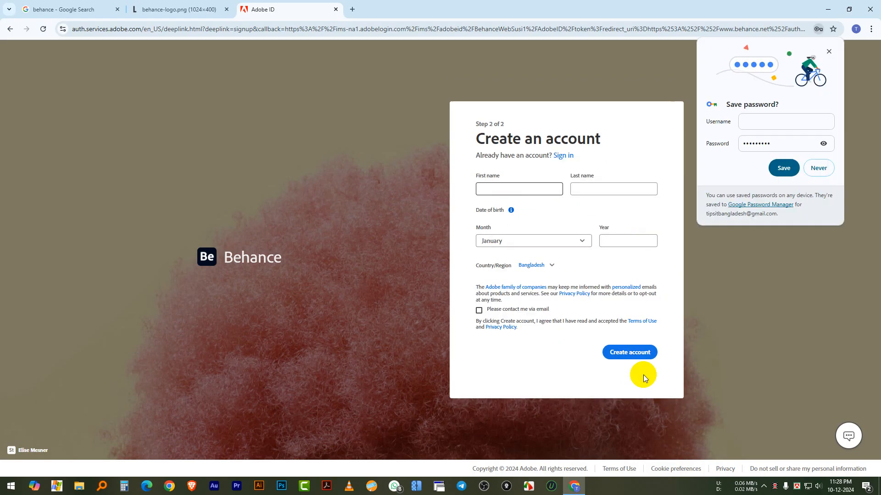
click(783, 168)
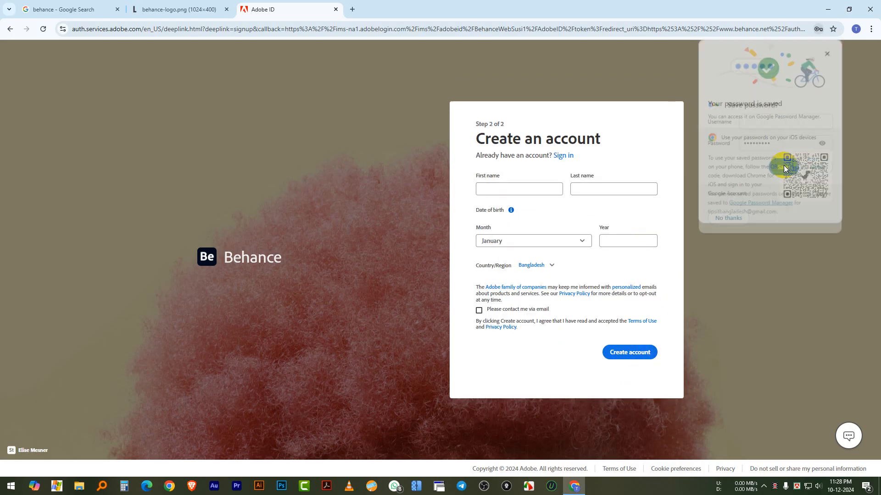
click(829, 52)
Enter "Innovative" as the first name and "Studio" as the last name for the new account
click(512, 186)
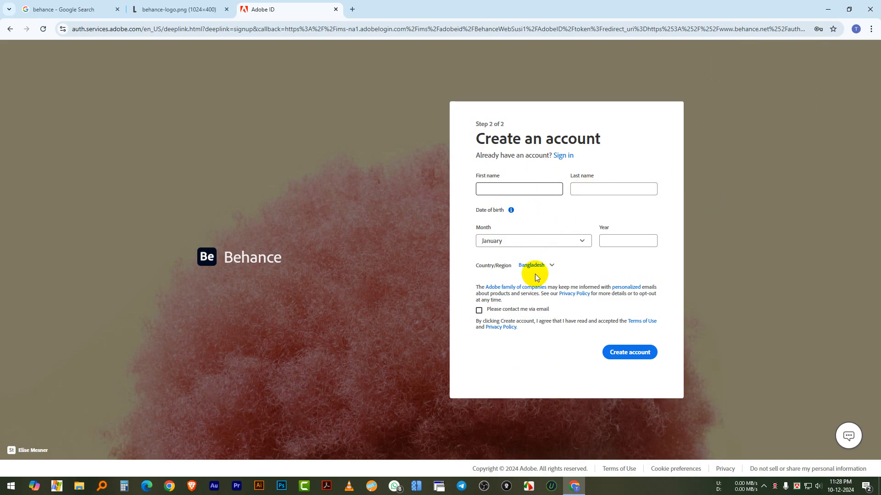
key(super+v)
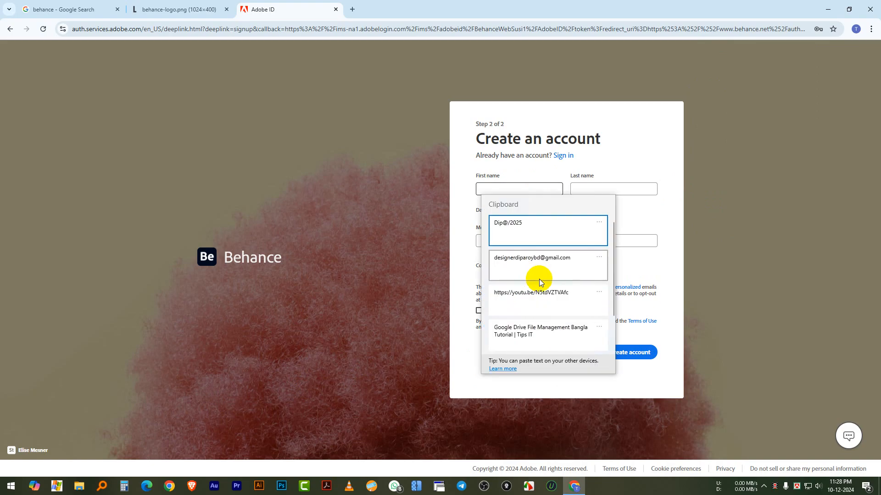
click(520, 192)
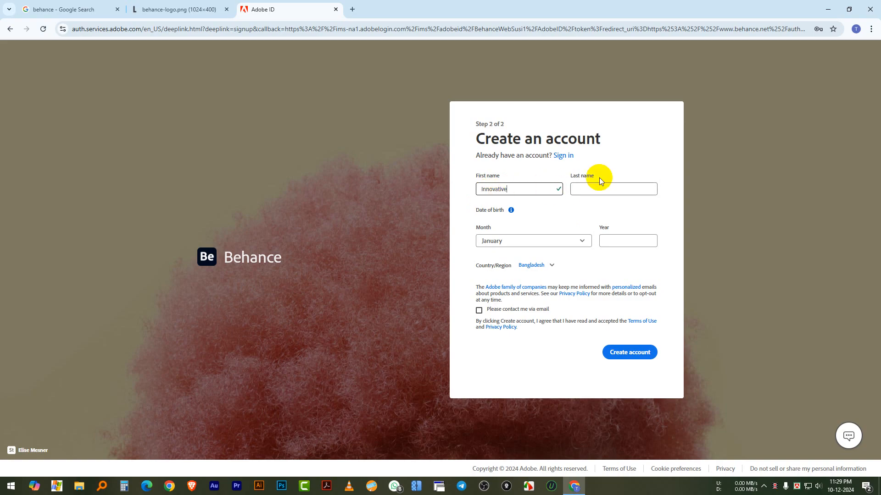
click(600, 191)
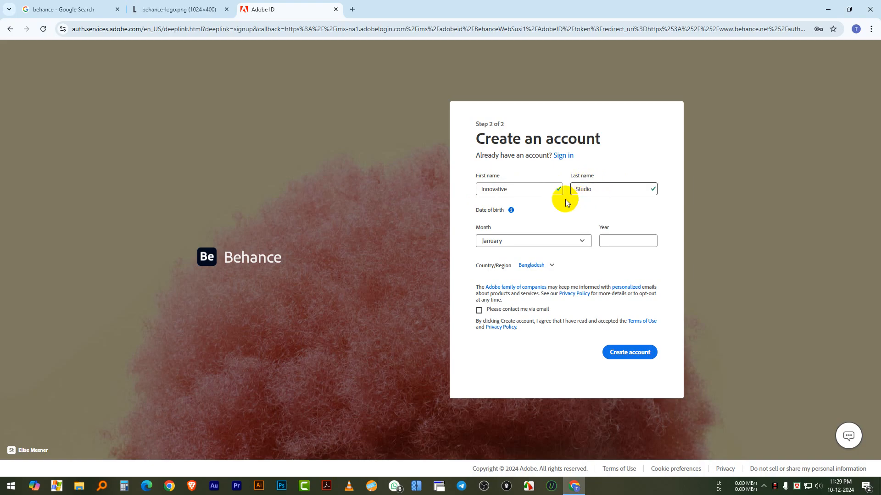
Fill in the birth month and year, and create the account with contact via email allowed
click(558, 216)
click(547, 241)
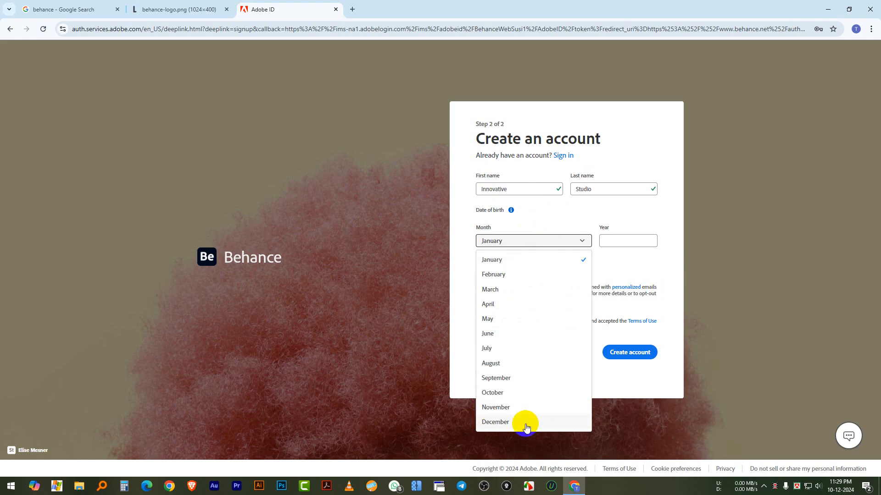
click(509, 408)
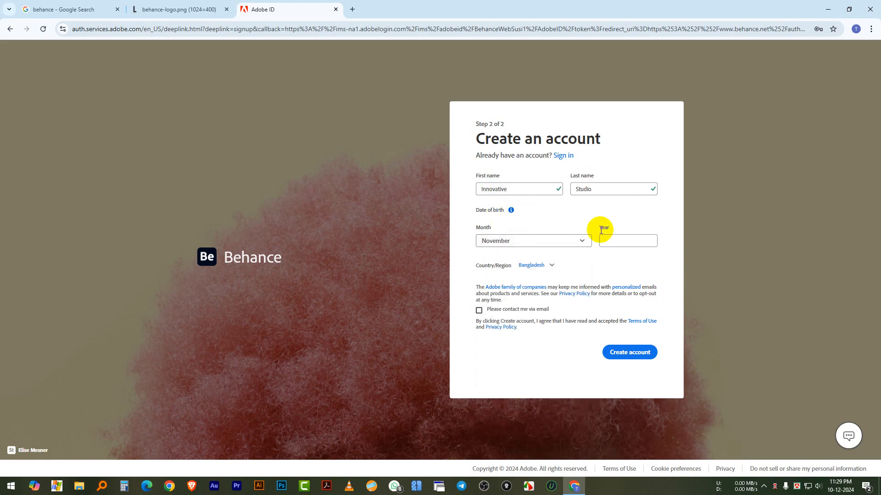
click(618, 243)
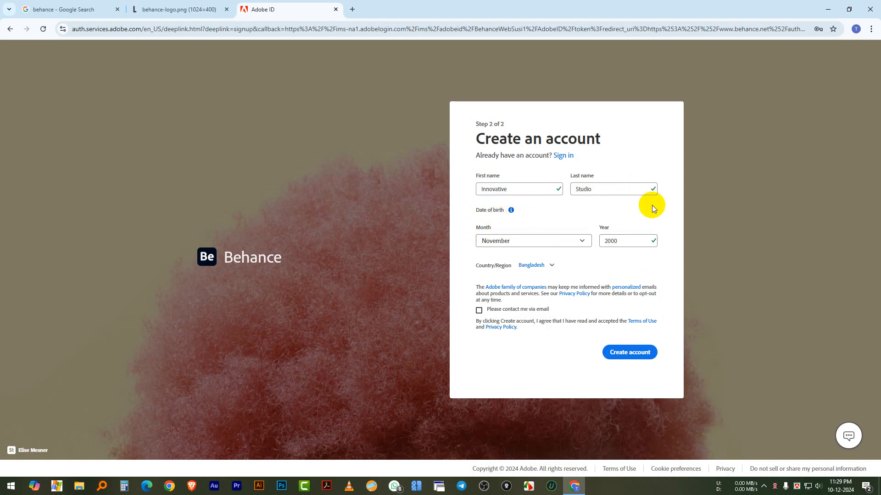
click(478, 311)
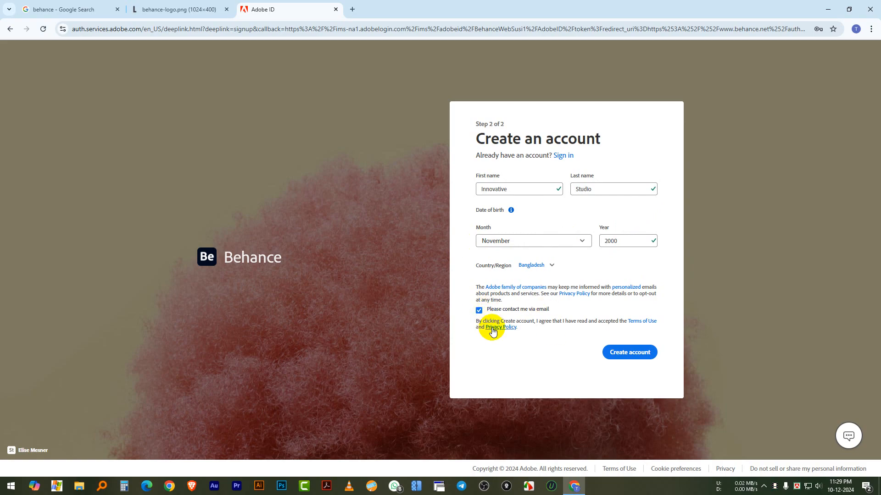
click(630, 352)
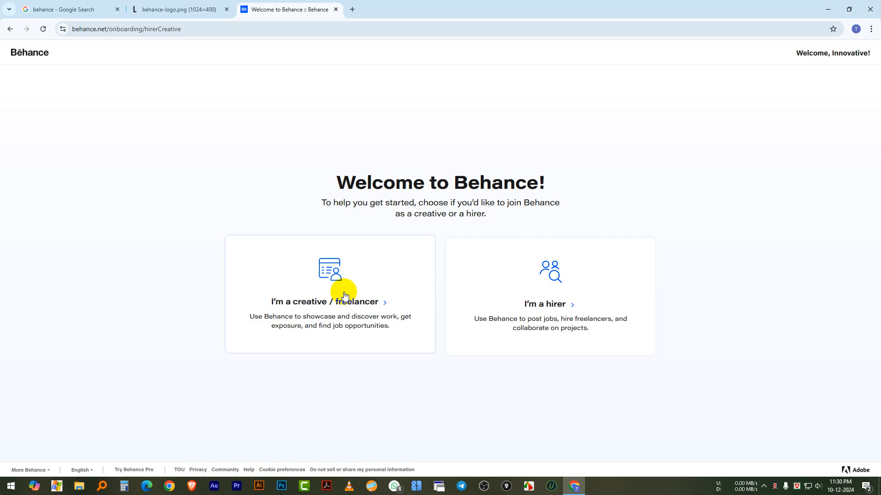
Join Behance as a creative / freelancer and follow the Graphic Design topic
click(315, 305)
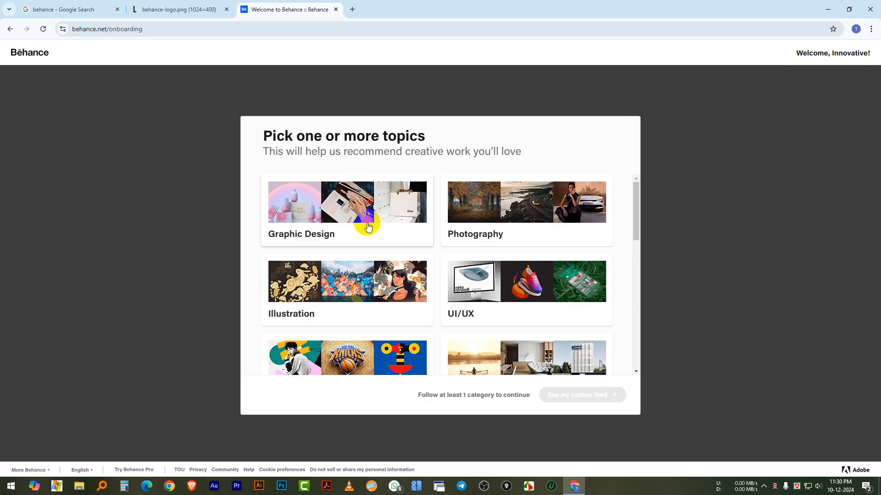
scroll(366, 224, down, 2)
scroll(365, 223, up, 2)
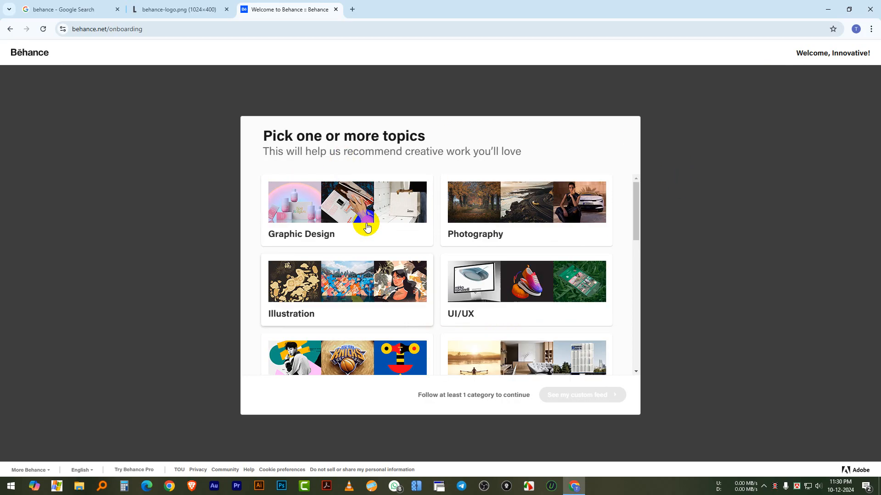
click(321, 216)
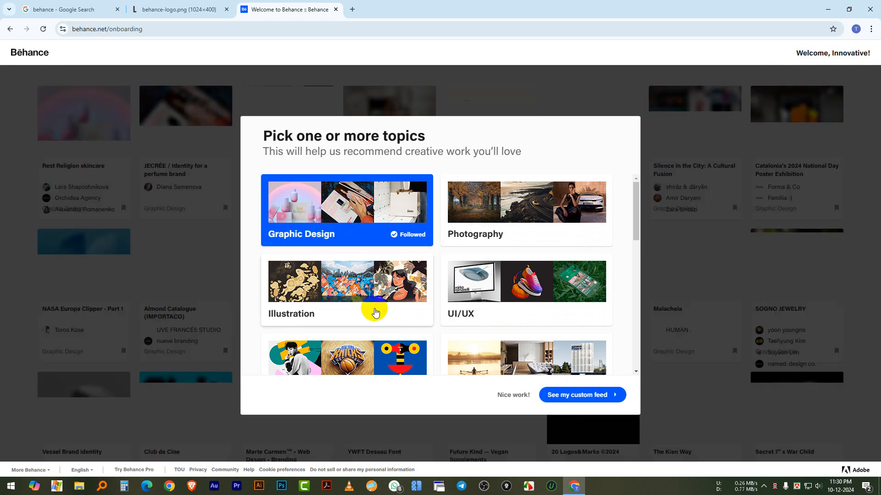
Look through the full list of topics offered for following
scroll(325, 260, down, 1)
scroll(324, 260, down, 2)
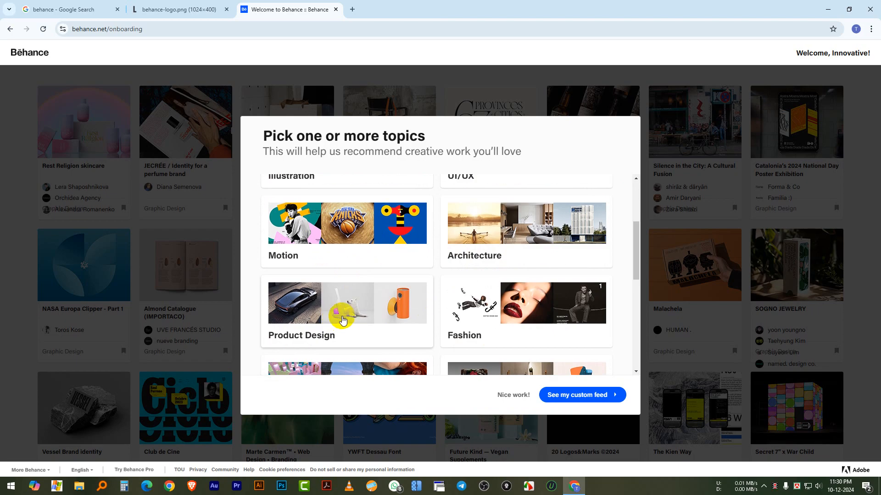
scroll(536, 287, down, 3)
scroll(536, 285, down, 2)
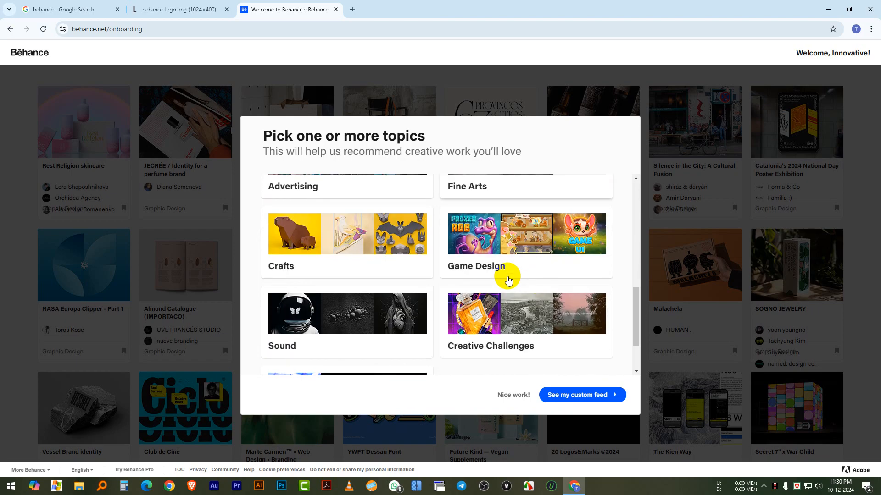
scroll(362, 268, down, 2)
scroll(348, 280, down, 2)
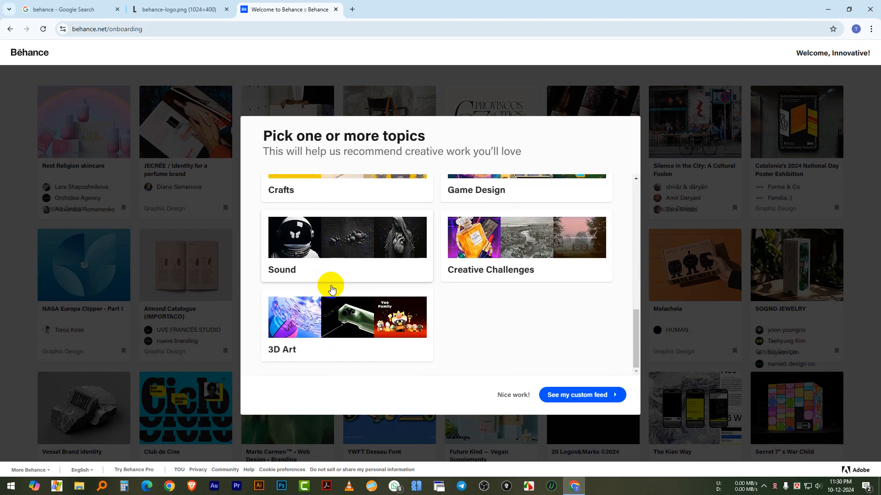
scroll(367, 285, up, 7)
scroll(367, 286, up, 3)
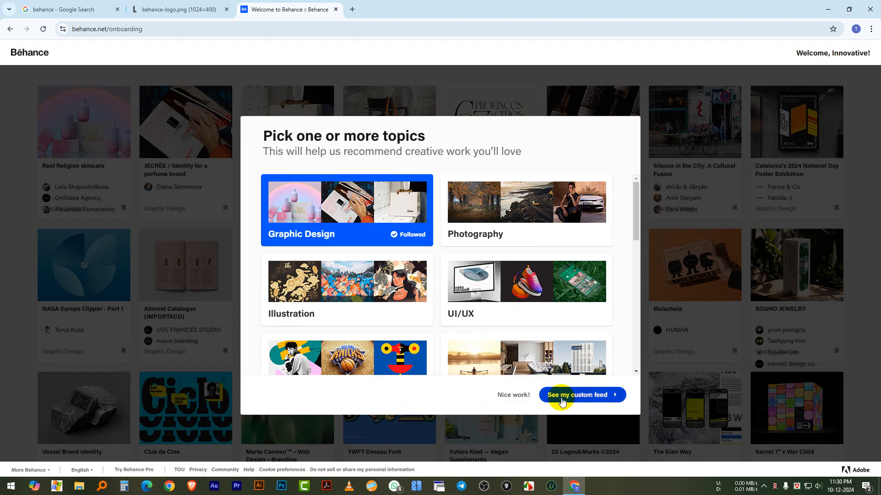
Continue to the custom feed, close the pricing guidance notice, and permanently dismiss the Welcome to Behance checklist
click(593, 397)
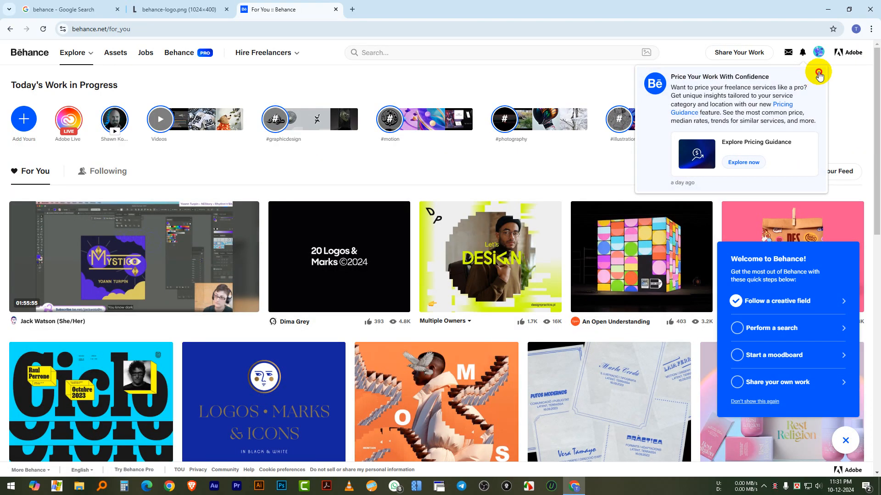
click(819, 74)
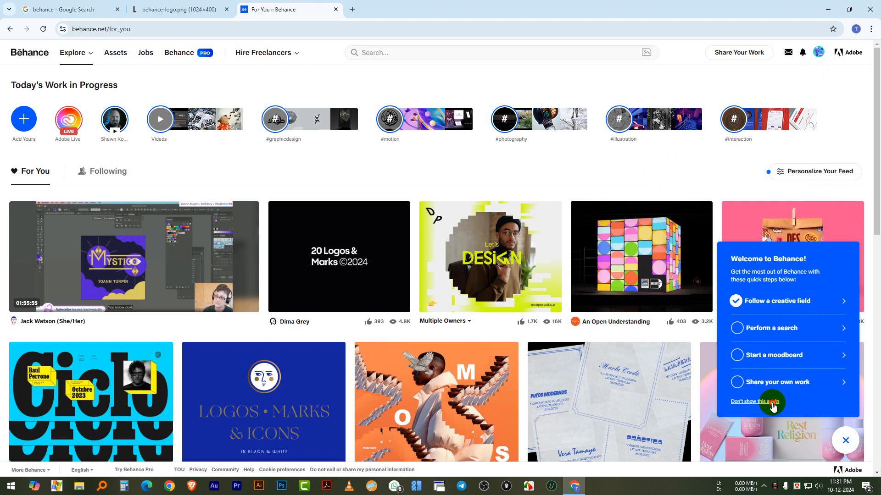
click(772, 406)
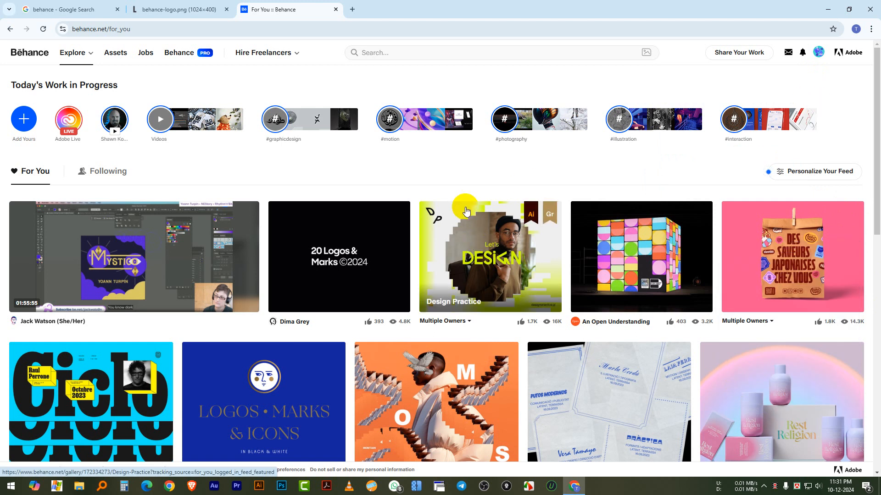
Open the account's own Behance profile page
mouse_move(816, 57)
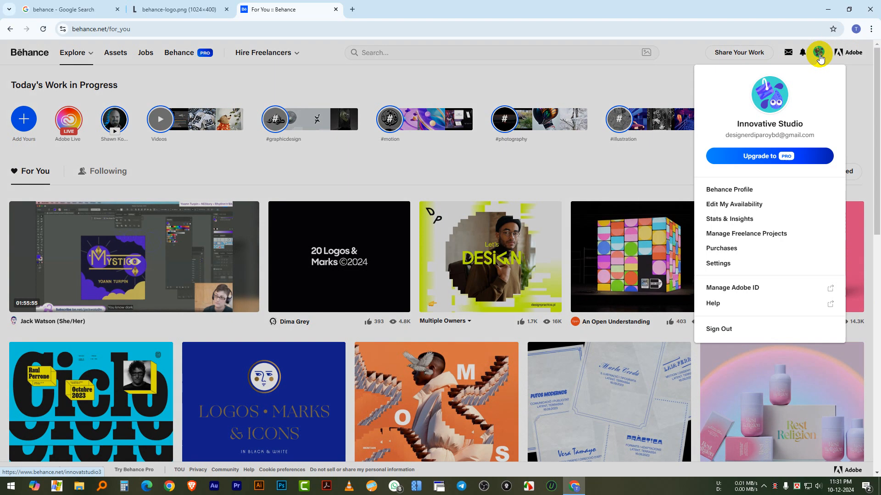
click(819, 55)
click(819, 55)
click(819, 55)
click(819, 55)
click(819, 55)
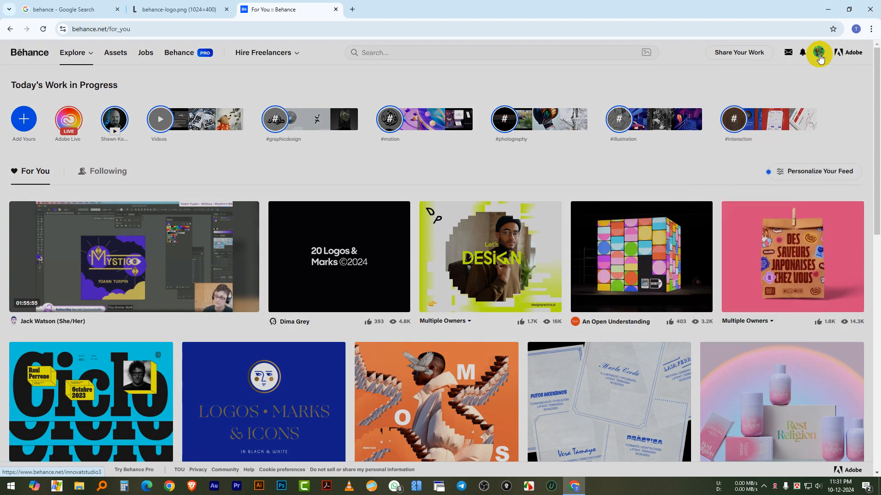
click(819, 55)
click(819, 55)
click(819, 56)
click(819, 56)
click(819, 55)
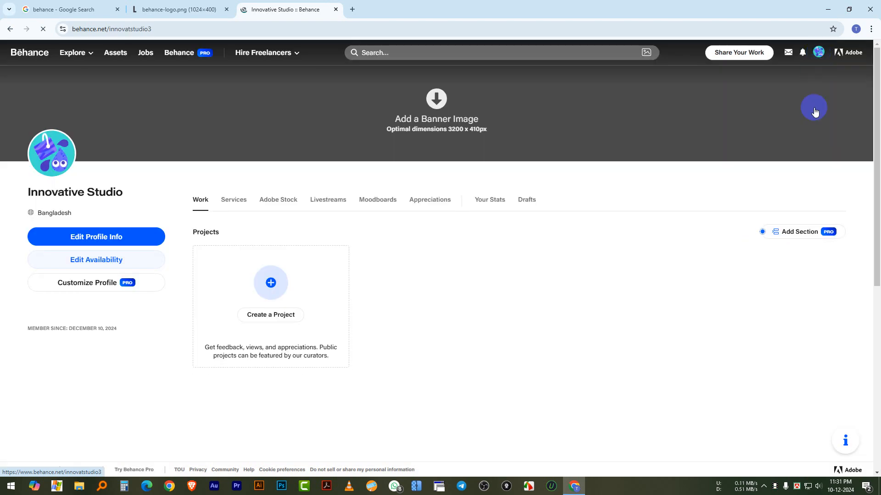
click(818, 54)
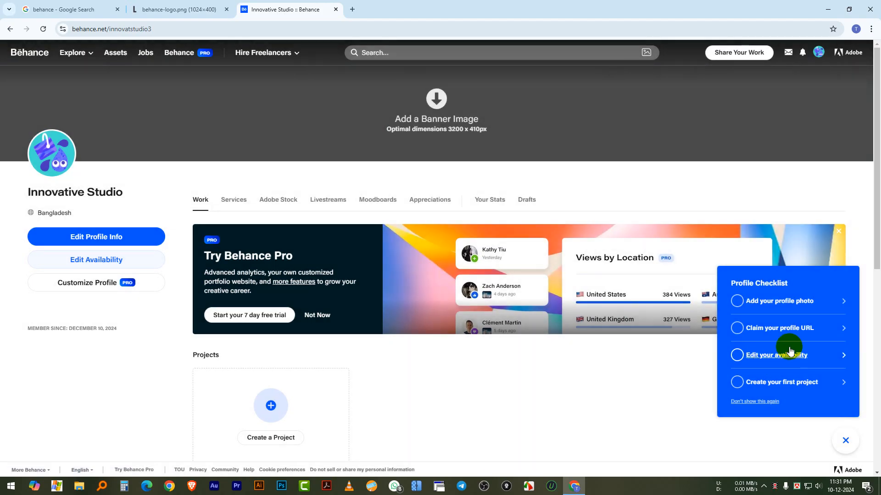
Start claiming a custom profile URL from the profile checklist and enter "innovativestudio" as its name
click(787, 330)
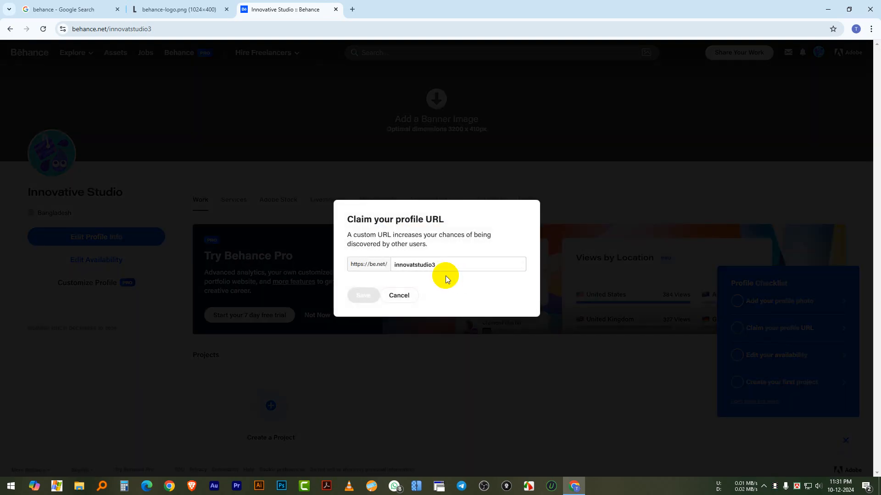
click(447, 266)
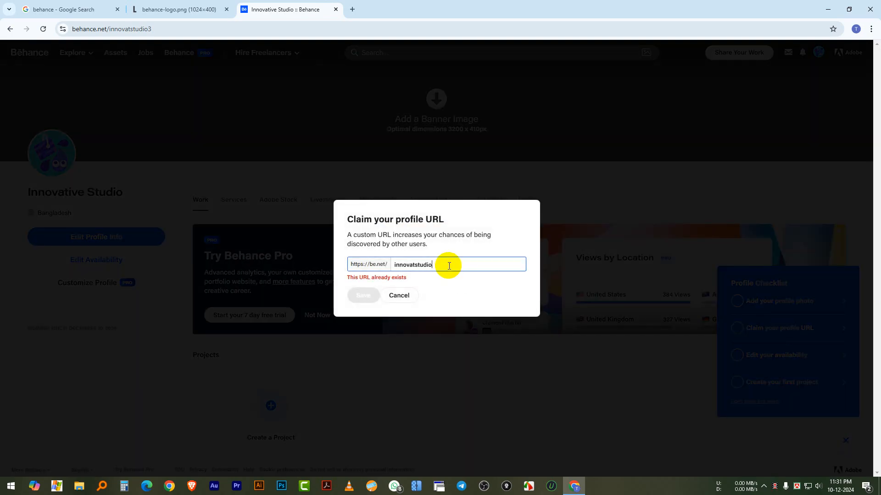
click(416, 269)
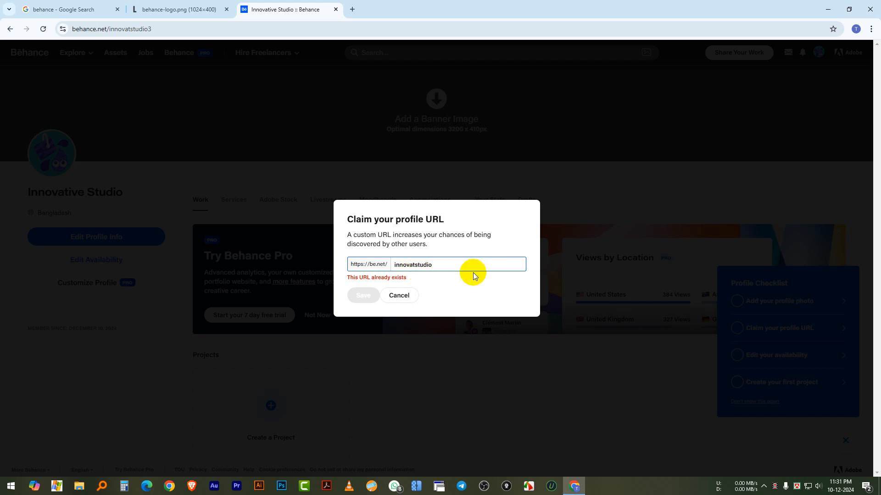
text(ive)
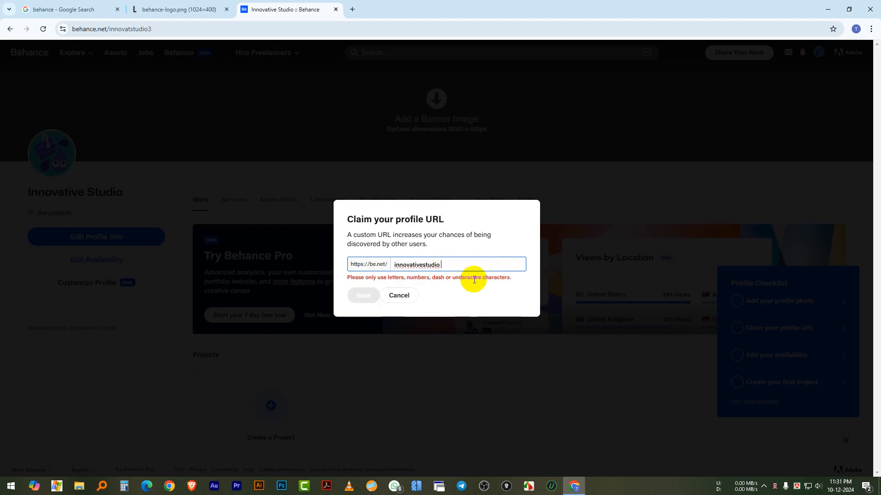
key(BackSpace)
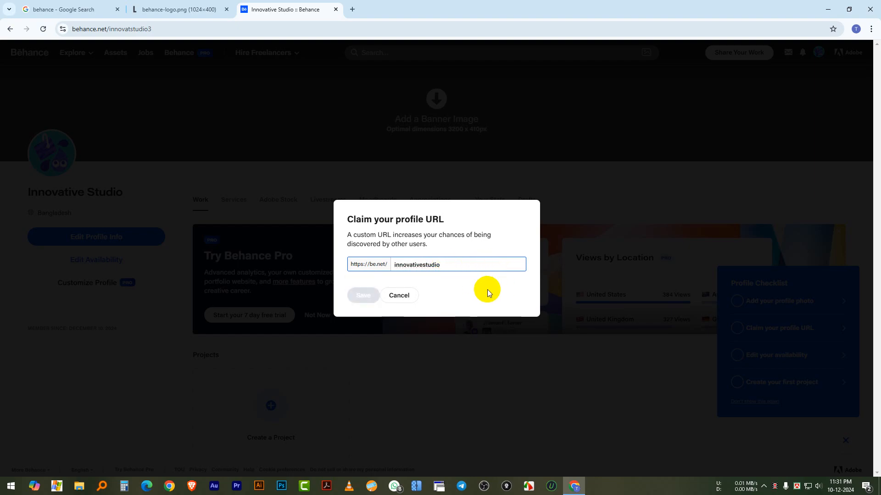
Copy the custom URL name, shorten it to "innovative" for a Google search in a new browser tab, and return to the URL dialog
drag(449, 265, 393, 264)
key(ctrl+c)
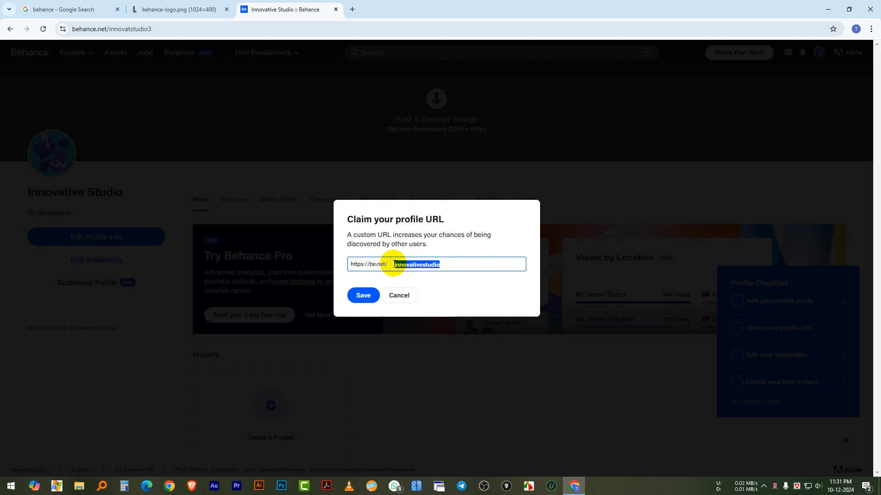
click(473, 283)
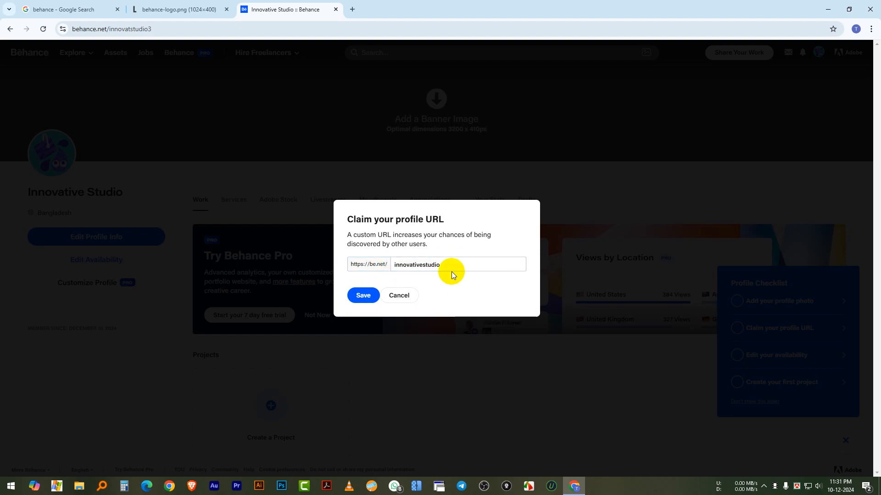
click(352, 10)
key(ctrl+v)
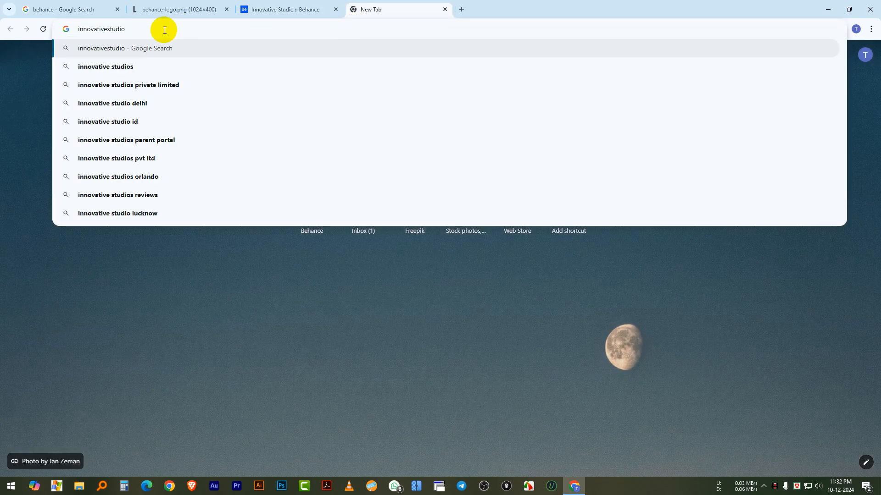
key(BackSpace)
key(BackSpace)
key(BackSpace)
key(BackSpace)
key(BackSpace)
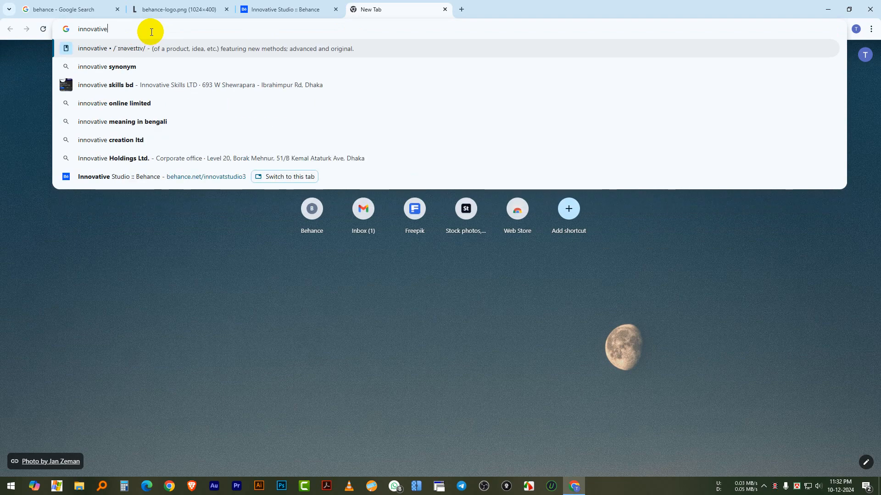
key(Return)
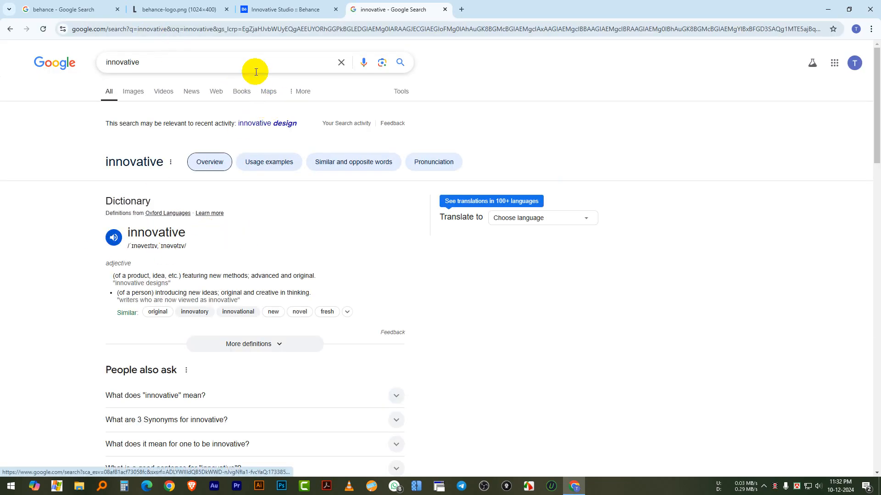
drag(158, 62, 75, 63)
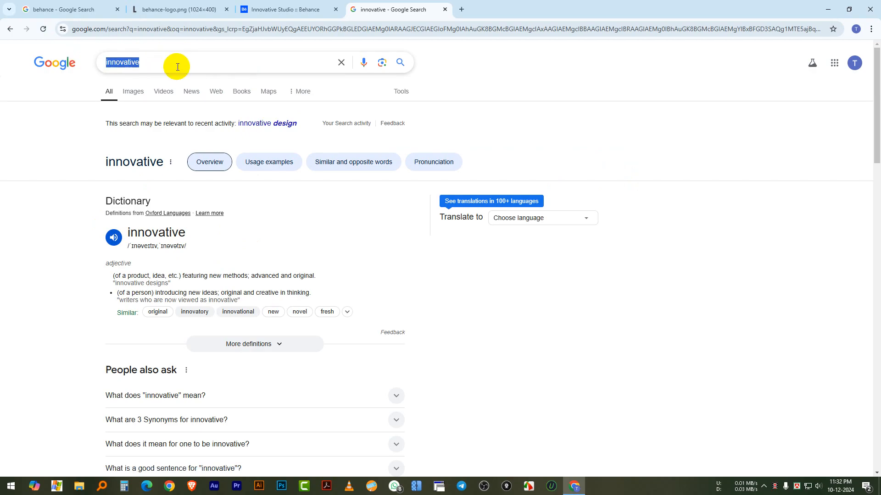
click(263, 10)
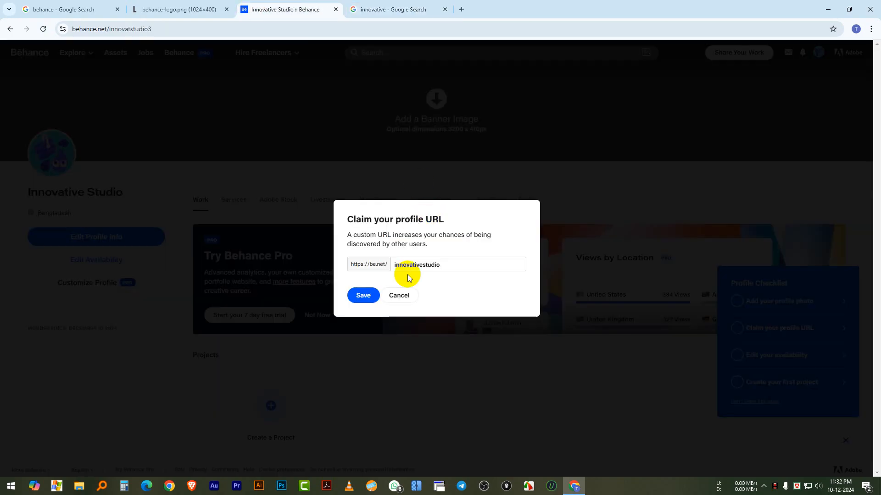
Save "innovativestudio" as the custom profile URL
click(450, 267)
drag(458, 265, 379, 265)
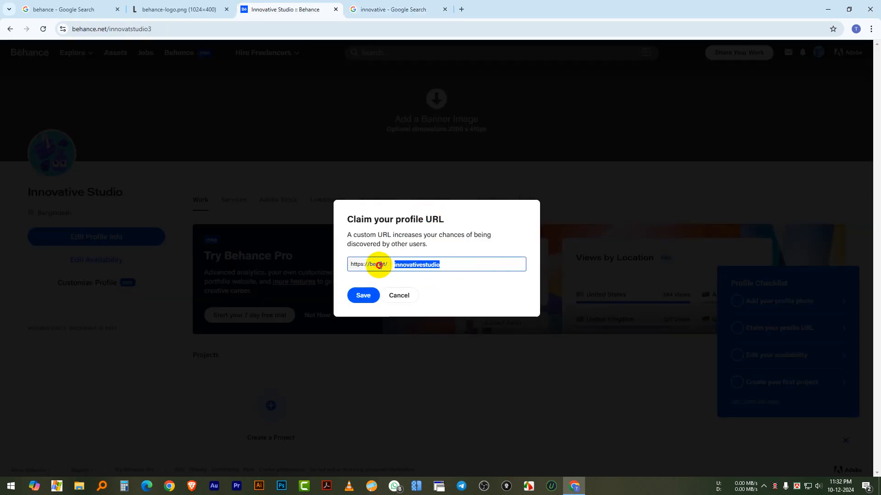
click(469, 246)
click(363, 297)
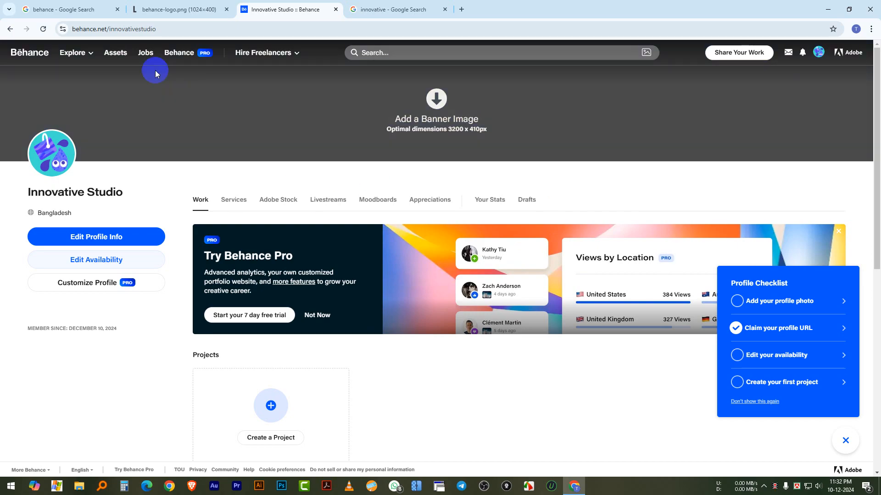
Check the new profile address and the profile page, and permanently dismiss the Profile Checklist
click(220, 29)
click(222, 29)
drag(240, 28, 35, 29)
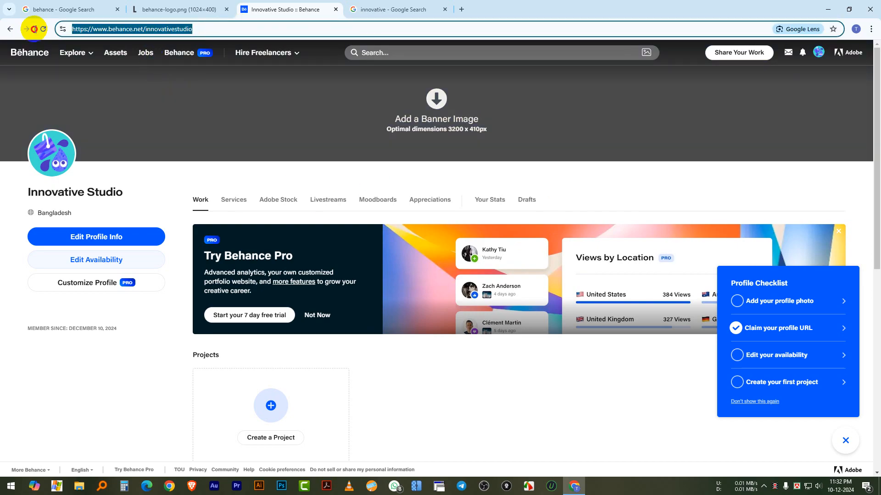
click(235, 34)
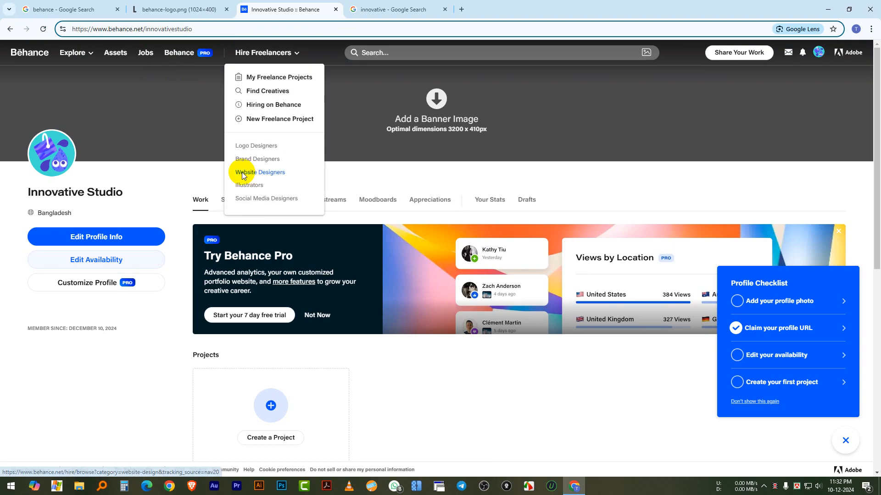
scroll(354, 216, down, 5)
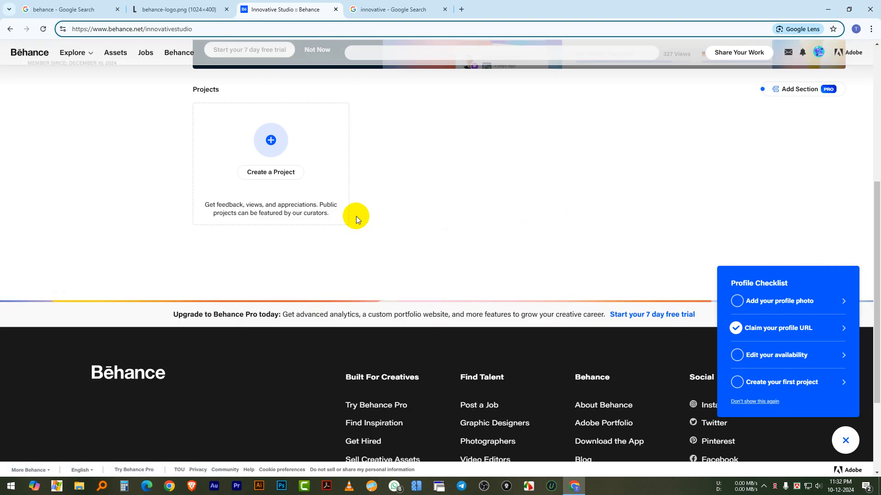
scroll(351, 206, up, 5)
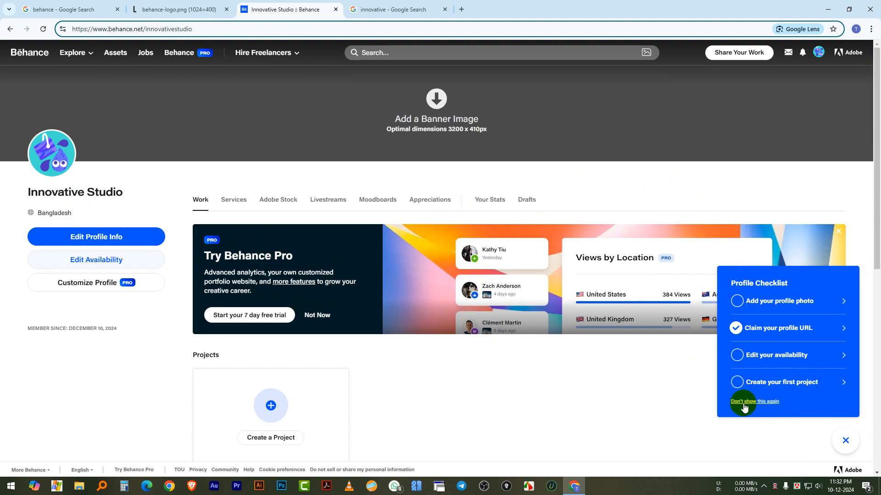
click(744, 403)
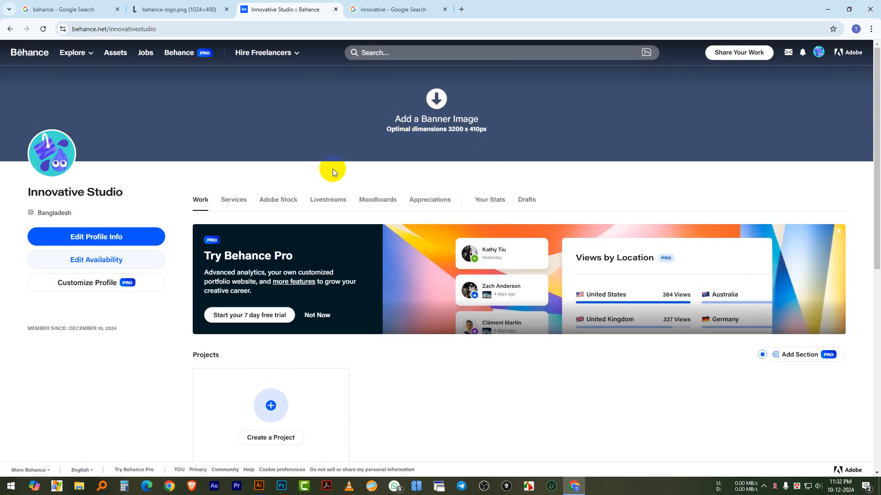
Try to upload the BD image from the Downloads folder as the profile banner
click(434, 102)
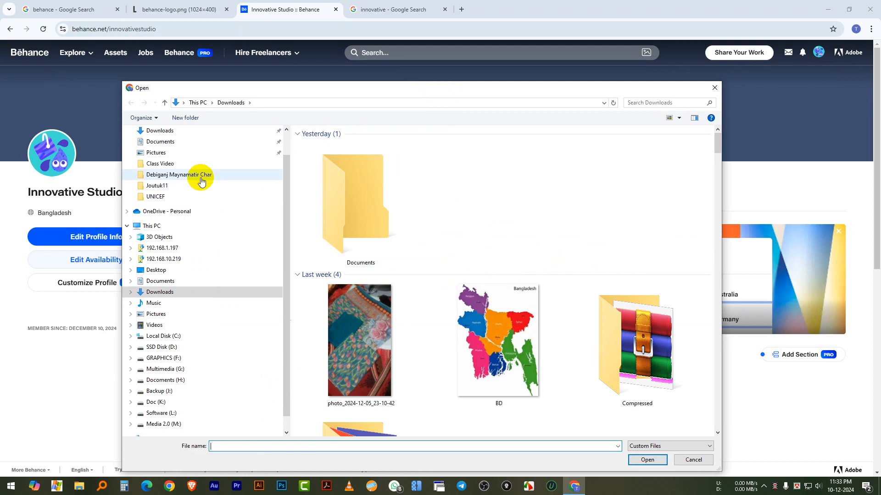
click(505, 330)
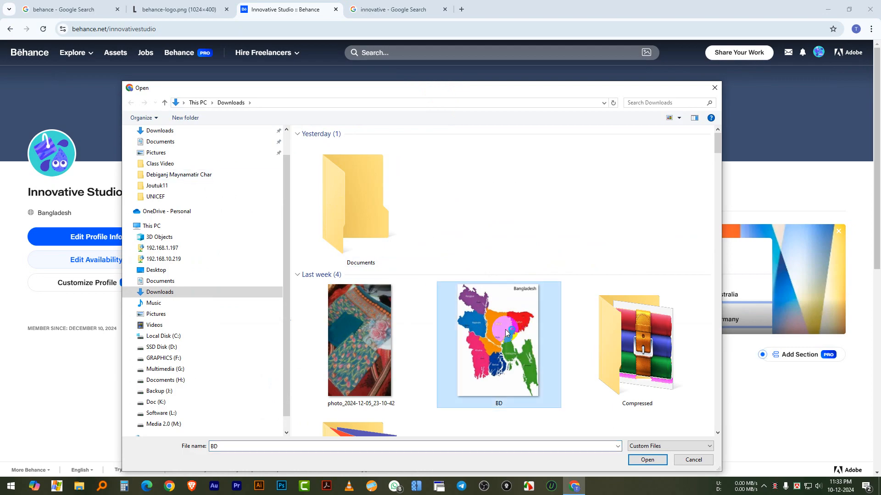
click(648, 461)
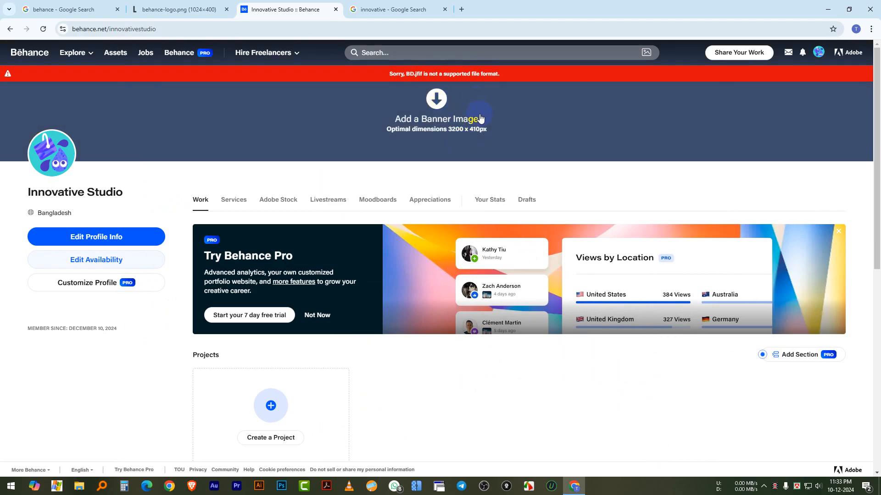
Try to upload the Screenshot_1 image from the Downloads folder as the profile banner
click(446, 113)
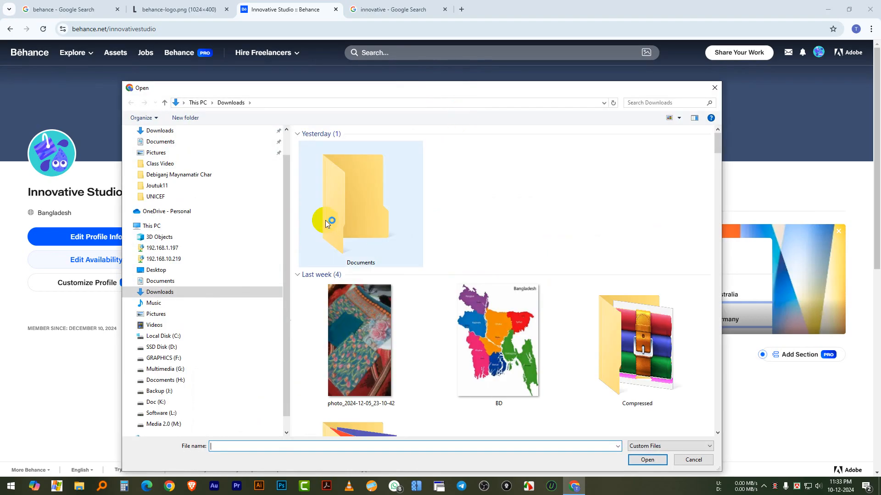
scroll(326, 220, down, 8)
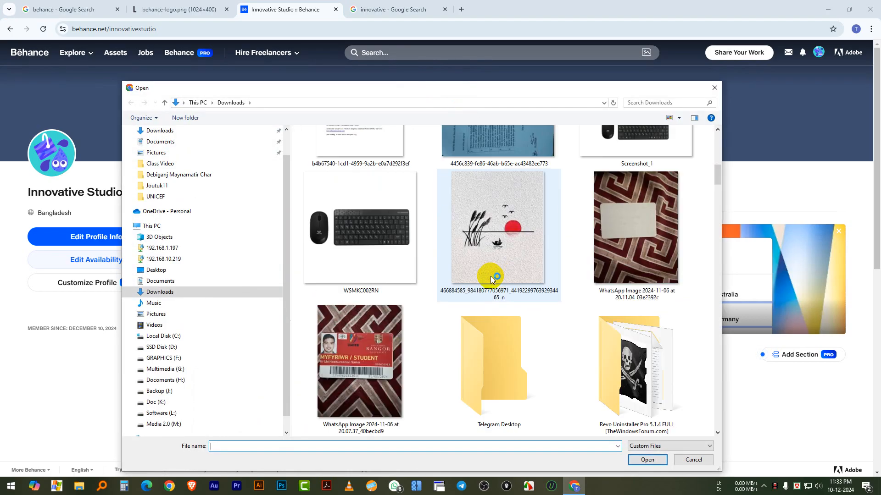
scroll(486, 279, up, 5)
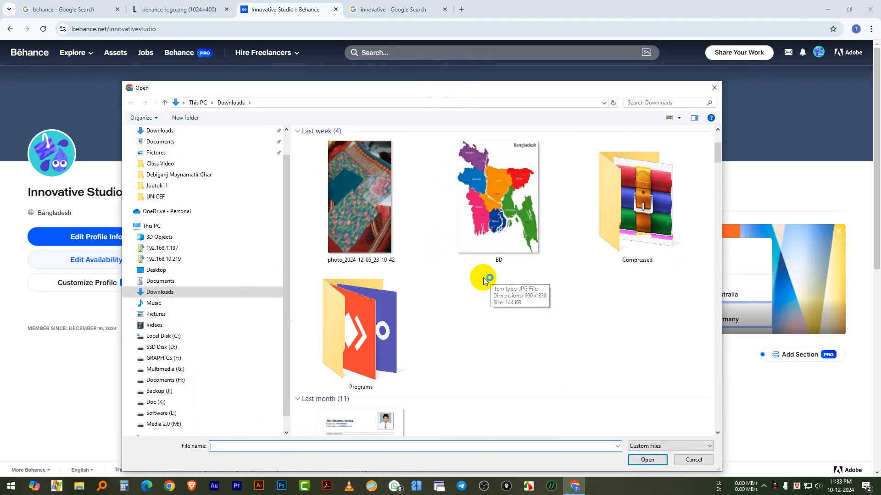
scroll(484, 281, down, 10)
scroll(483, 279, down, 5)
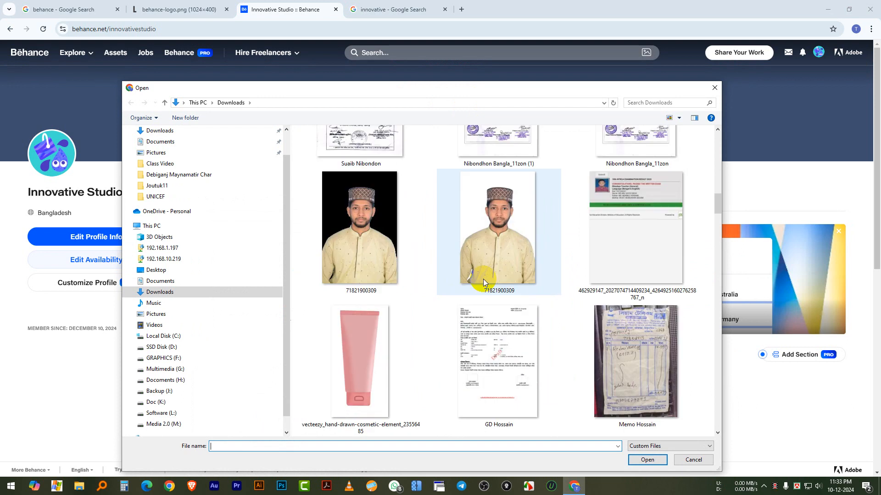
scroll(483, 279, up, 4)
click(628, 234)
scroll(537, 236, up, 4)
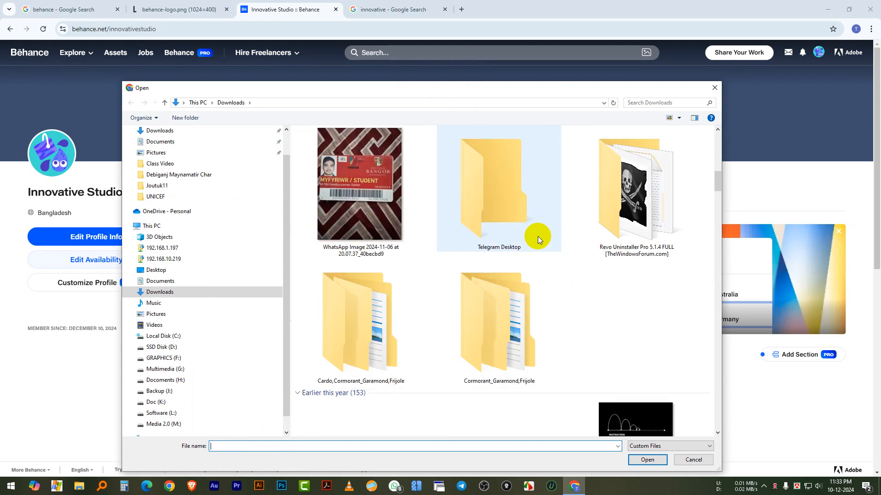
scroll(538, 238, down, 9)
scroll(530, 244, up, 6)
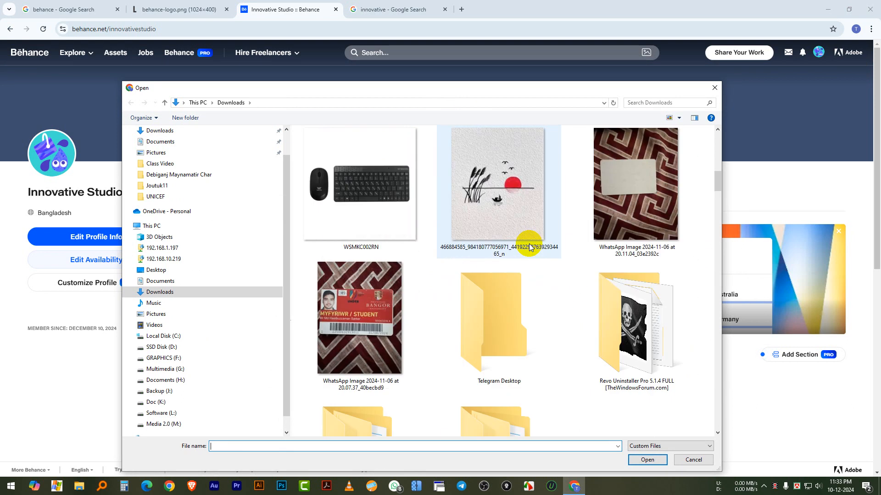
click(641, 243)
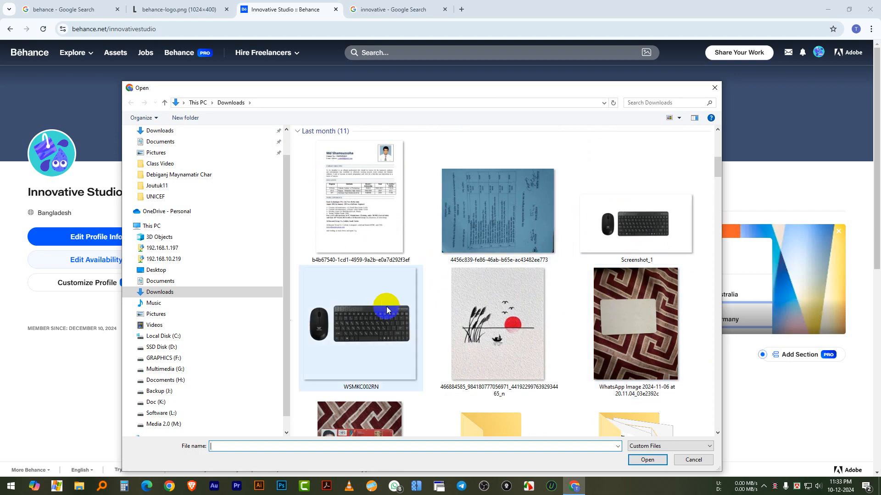
click(642, 239)
click(648, 459)
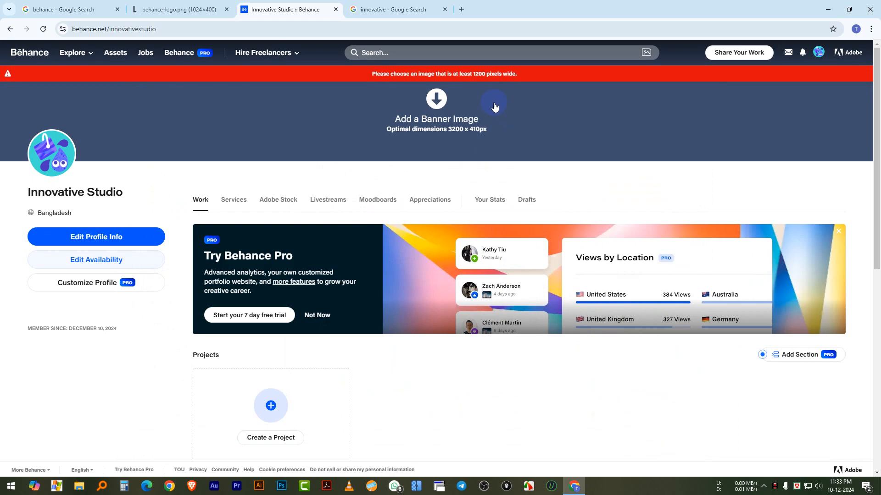
Upload the white wooden plank image "Leonardo_Phoenix_A_highly_detailed_versatile_and_textured_imag_0" from the Downloads folder as the profile banner
click(440, 113)
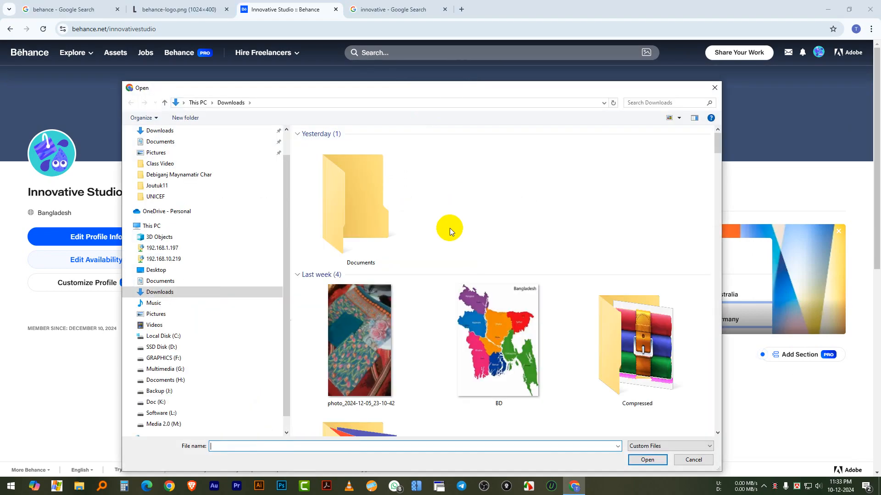
scroll(475, 233, down, 10)
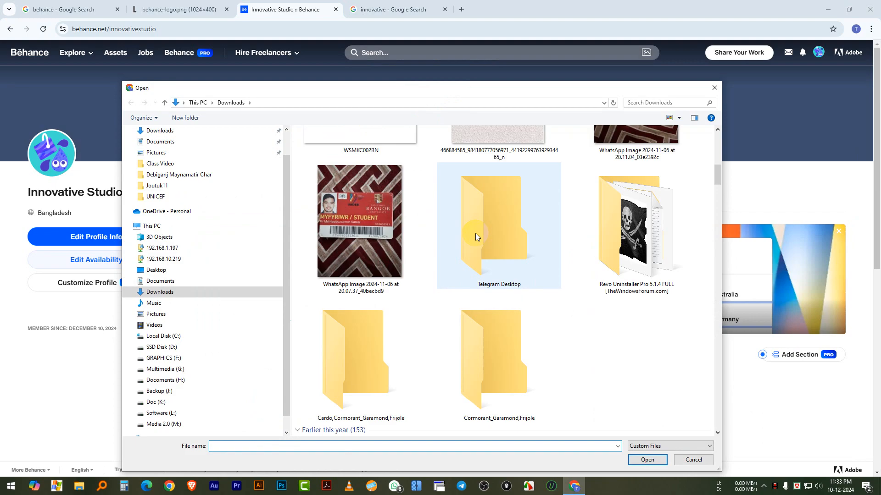
scroll(475, 233, down, 10)
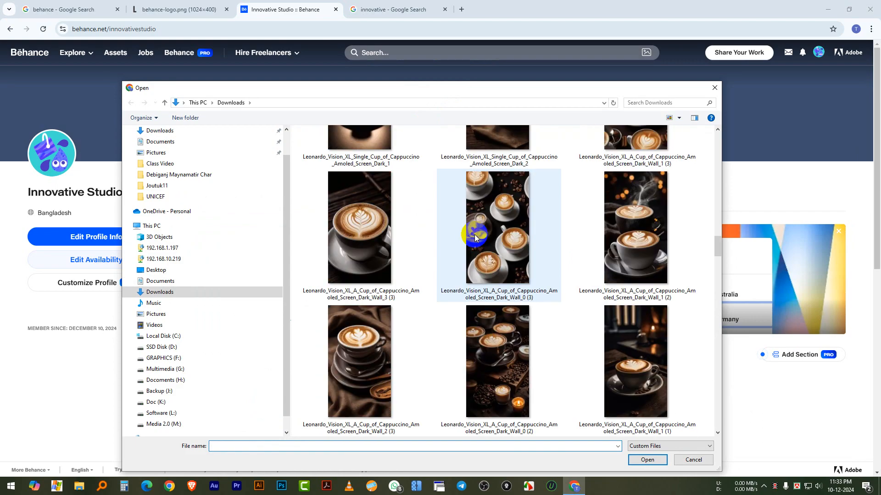
scroll(474, 234, down, 5)
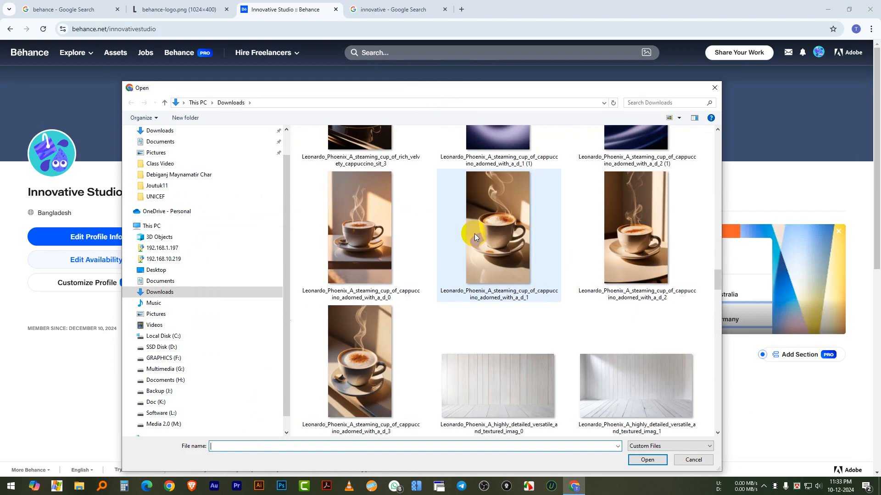
click(504, 372)
click(649, 459)
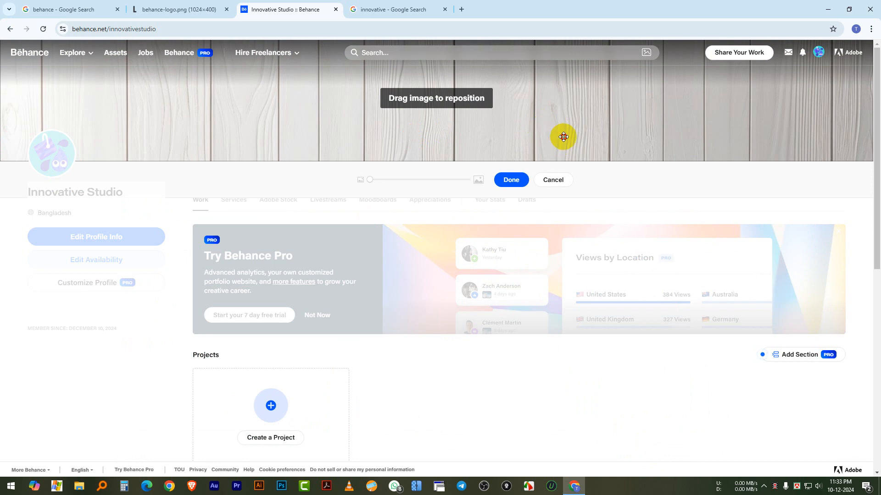
Reposition the banner image to show both the plank wall and the wooden floor, and save the banner
drag(562, 138, 549, 98)
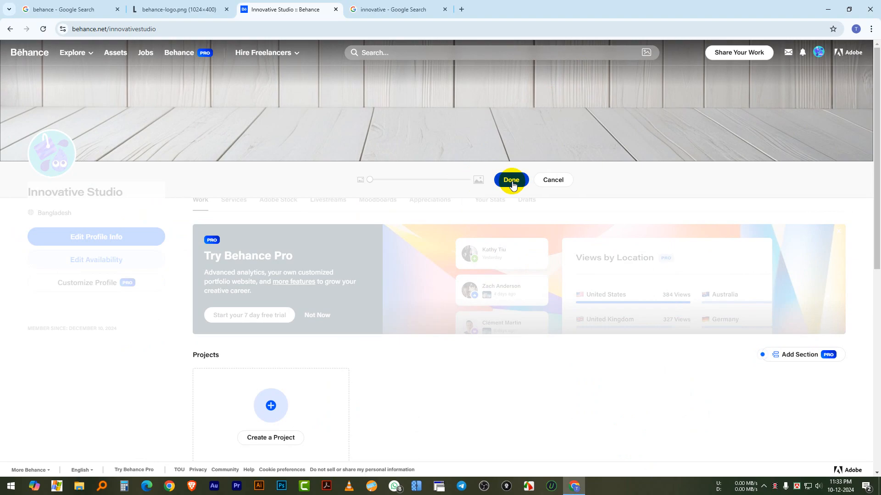
mouse_move(540, 108)
mouse_down()
mouse_move(544, 129)
mouse_move(546, 96)
mouse_move(551, 109)
mouse_up()
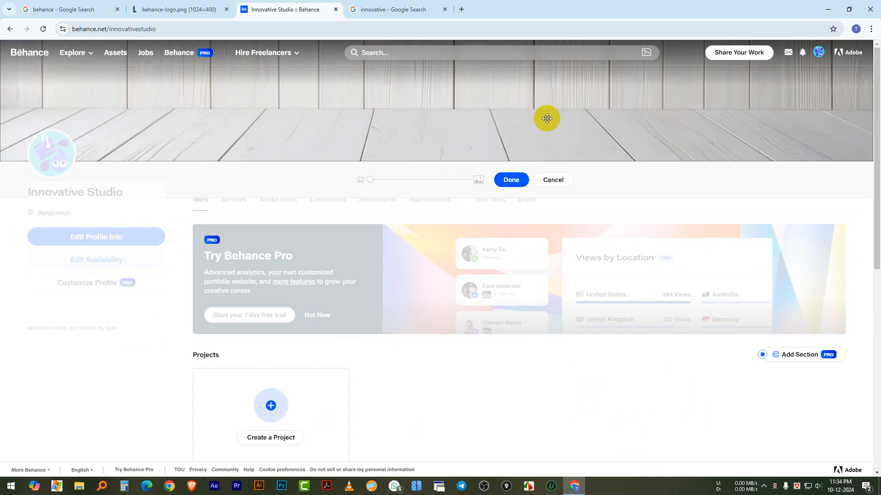
click(513, 179)
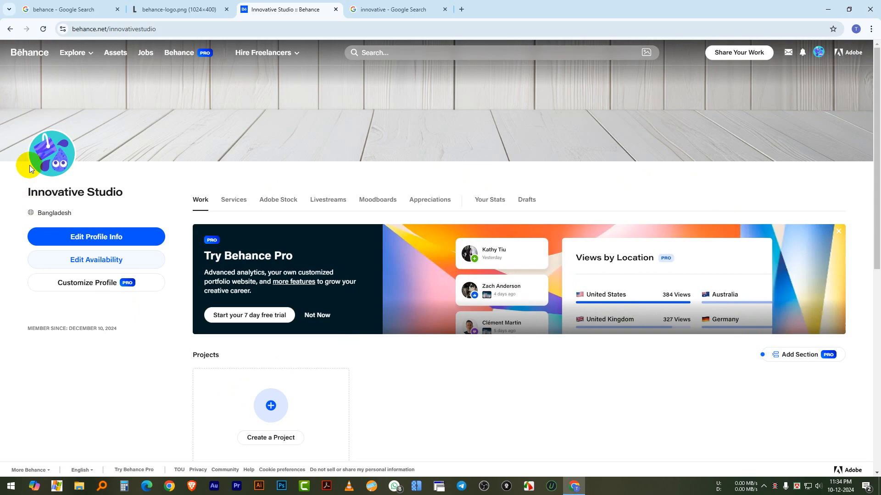
Open the profile information for editing and set the occupation to "Graphic Designer"
click(104, 238)
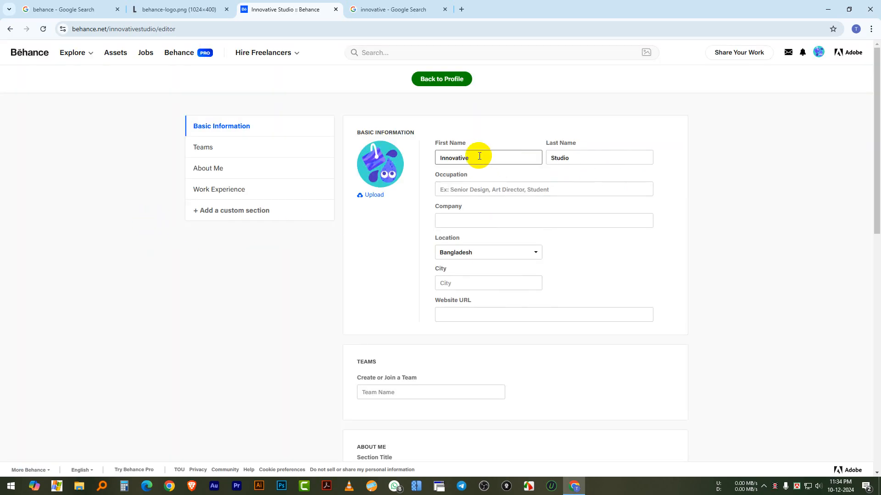
click(448, 189)
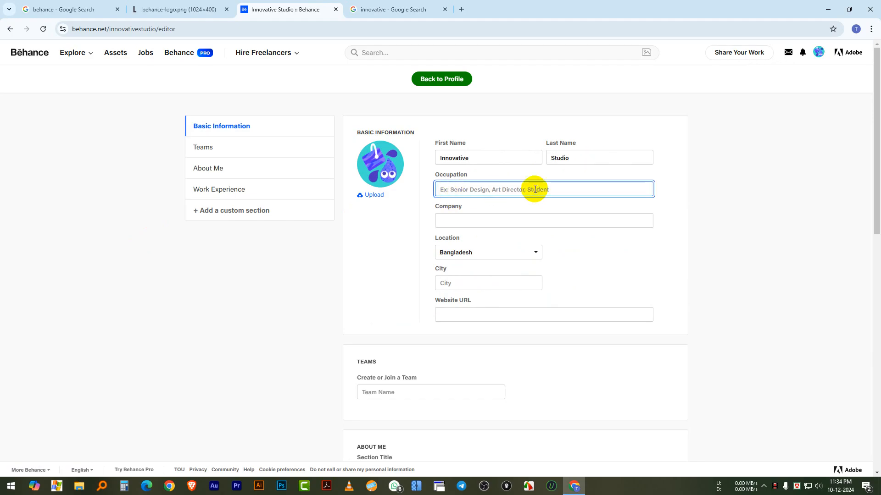
text(Graphi)
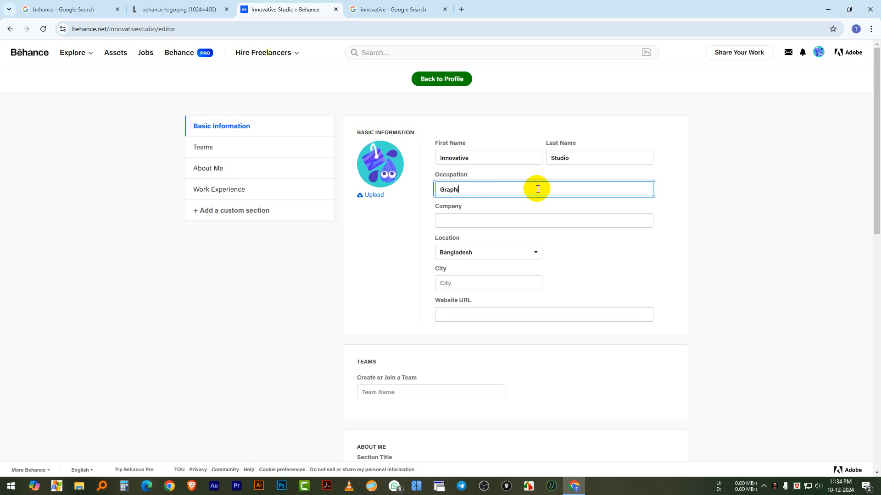
text(c Designer)
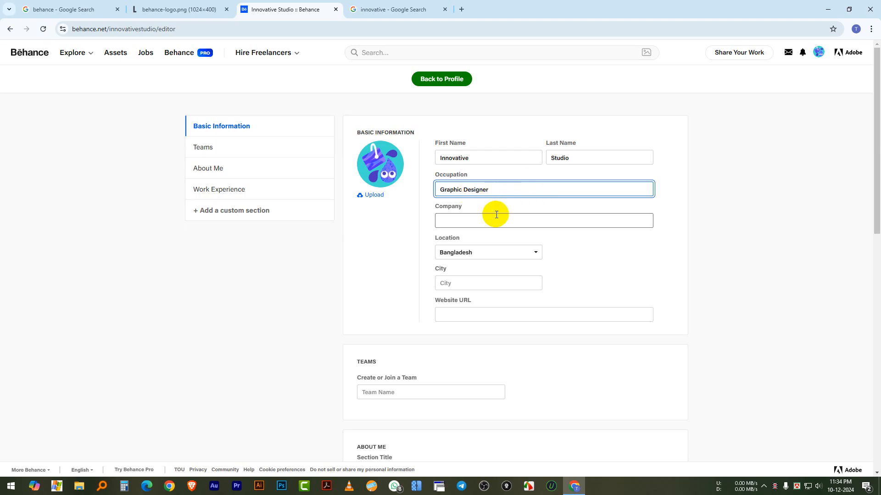
click(535, 235)
click(607, 246)
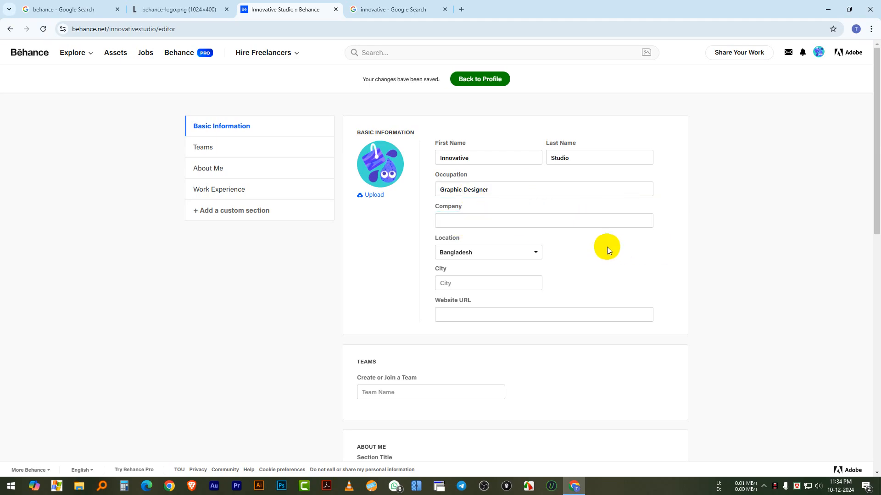
Set the city in the basic information to Panchagarh
scroll(486, 246, down, 2)
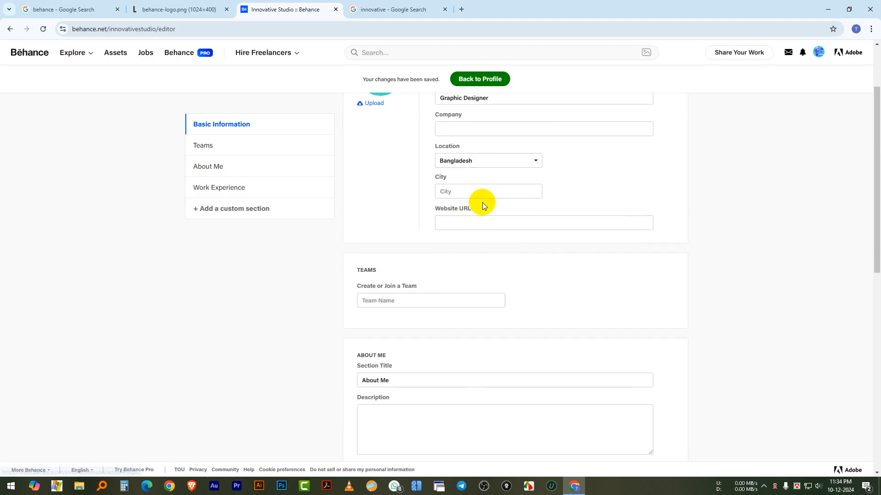
scroll(479, 237, up, 1)
click(471, 238)
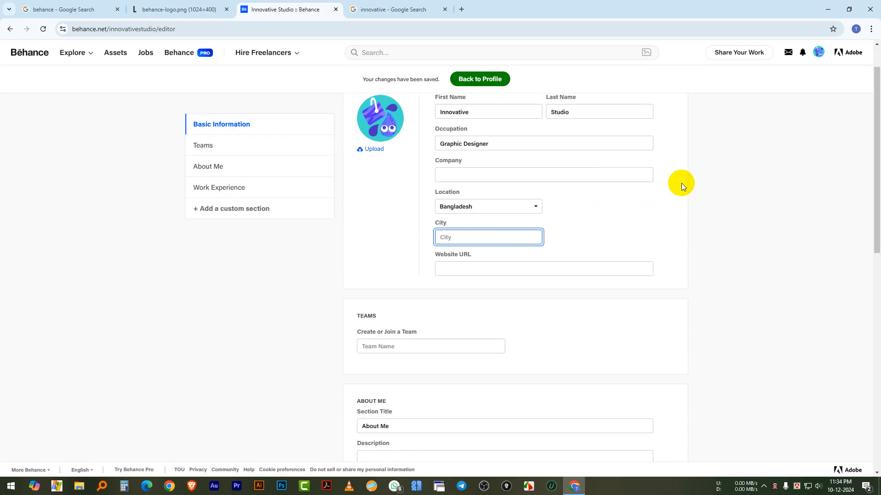
text(Pan)
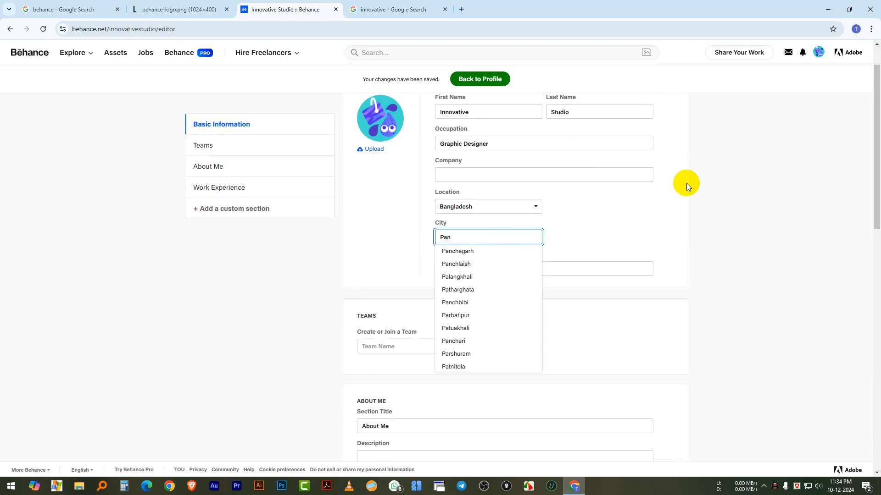
click(463, 251)
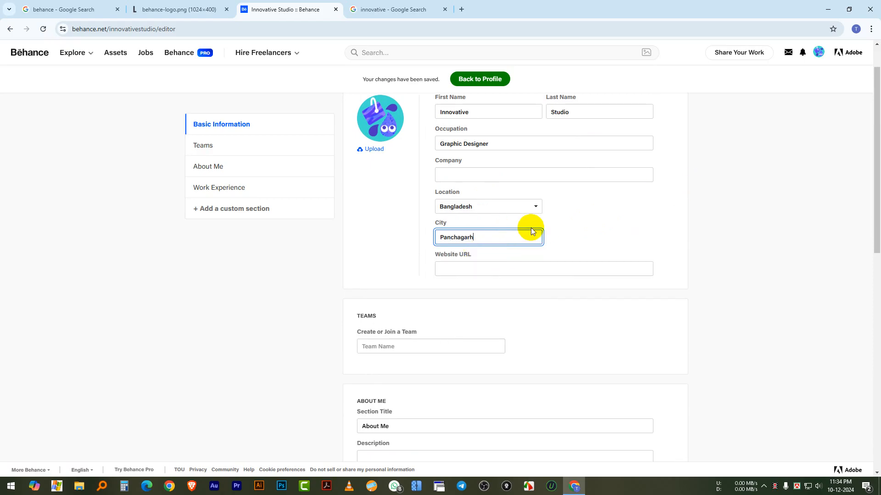
click(601, 208)
Write the About Me description: "Warm Greetings!" and, on a new line, an introduction by name as a "professional graphic designer."
scroll(569, 208, down, 2)
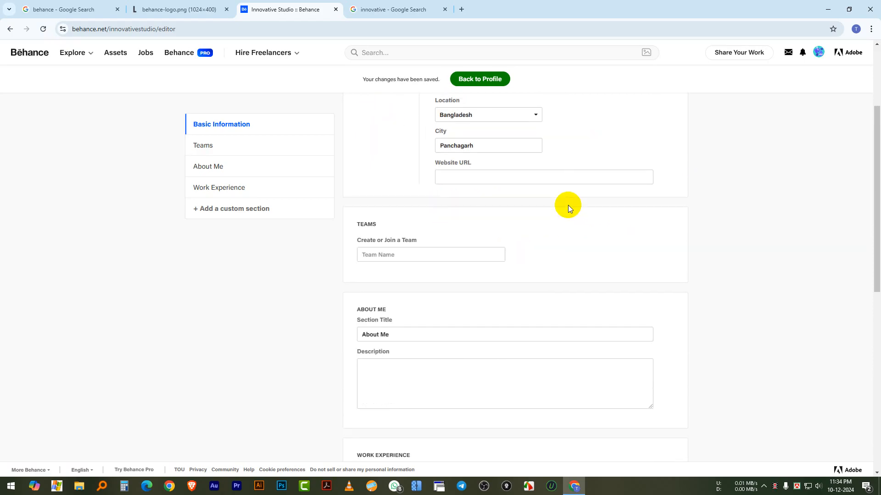
scroll(568, 205, down, 2)
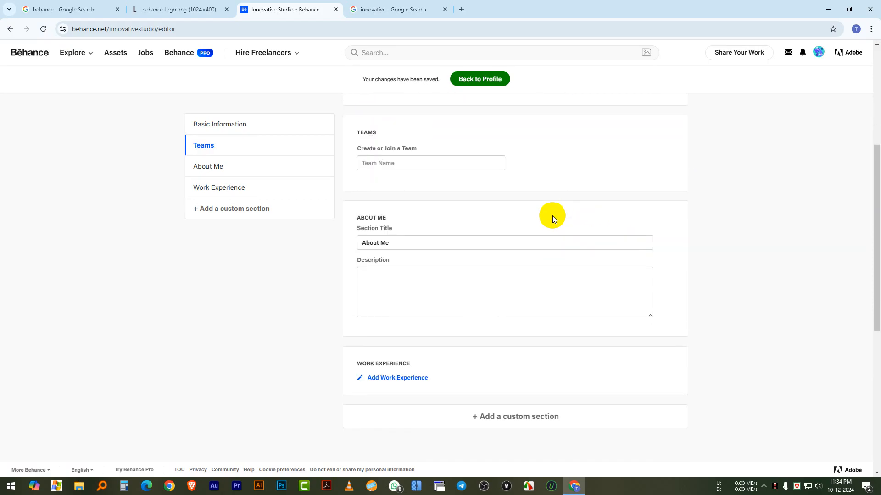
click(380, 281)
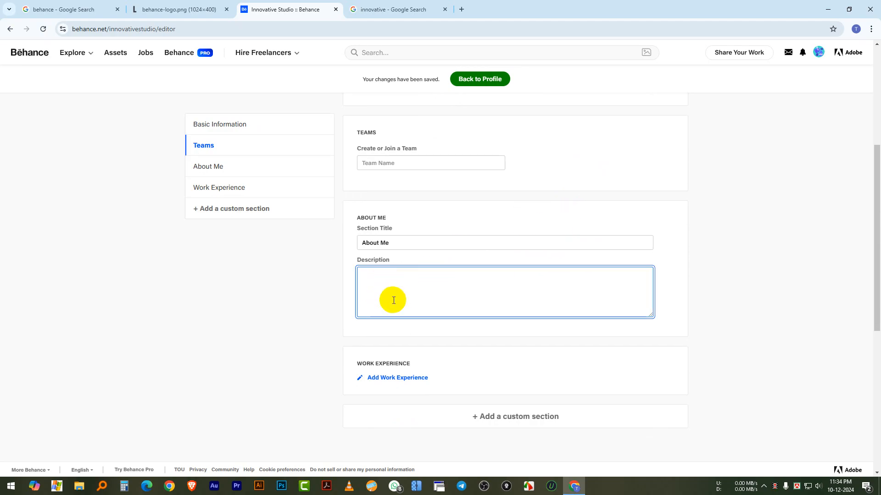
text(Warm G)
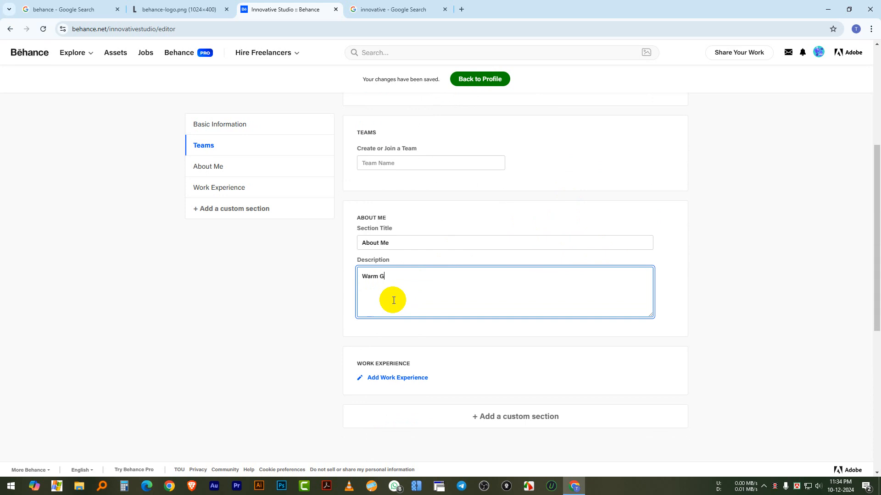
text(reeting)
text(is)
text( is Mr )
text(Ry)
text(an, pro)
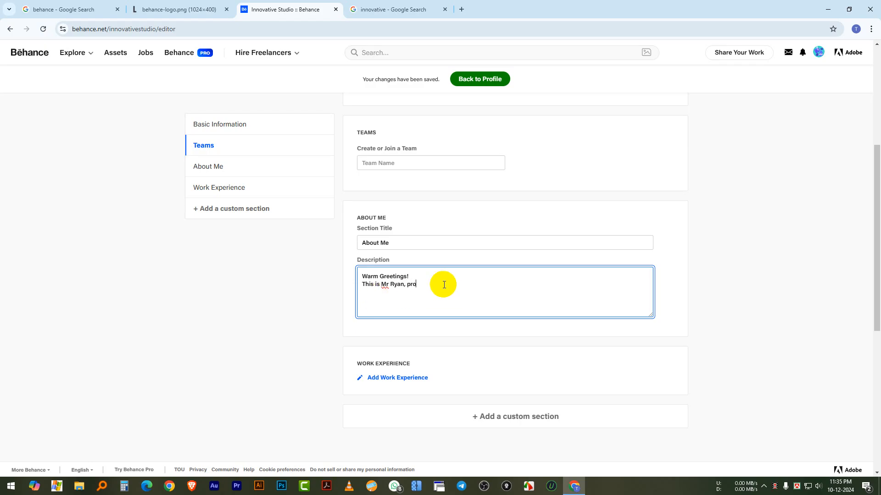
text(fessional graphic desig)
text(ner)
key(BackSpace)
View the option for adding work experience and return to the profile editor without adding an entry
scroll(475, 299, up, 2)
scroll(483, 299, down, 4)
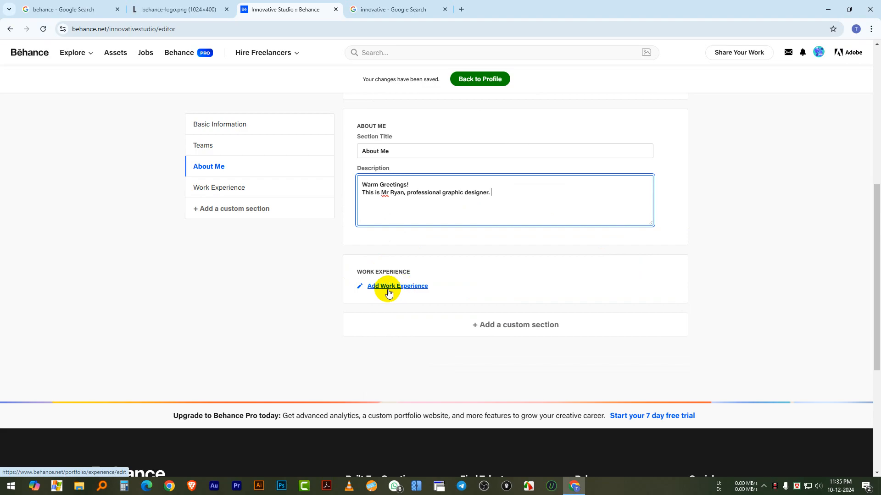
click(418, 289)
click(517, 87)
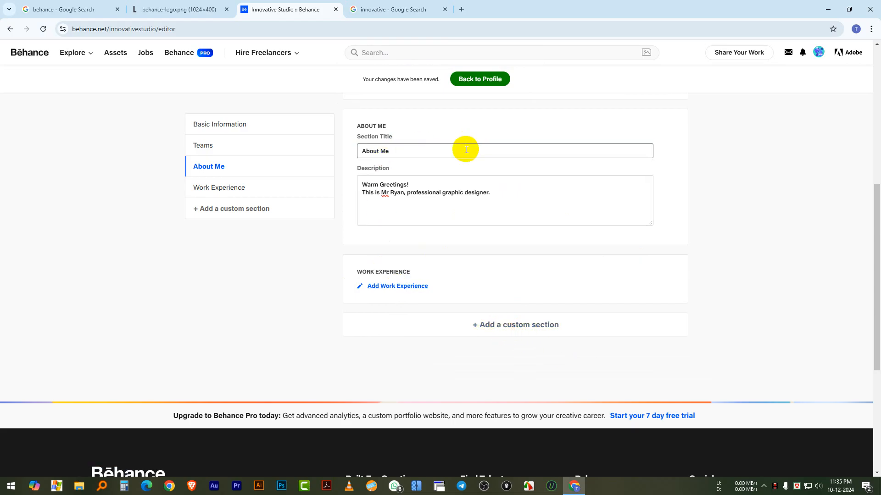
Check the About Me title and description, and add a blank custom section below Work Experience
drag(385, 147, 327, 150)
click(521, 210)
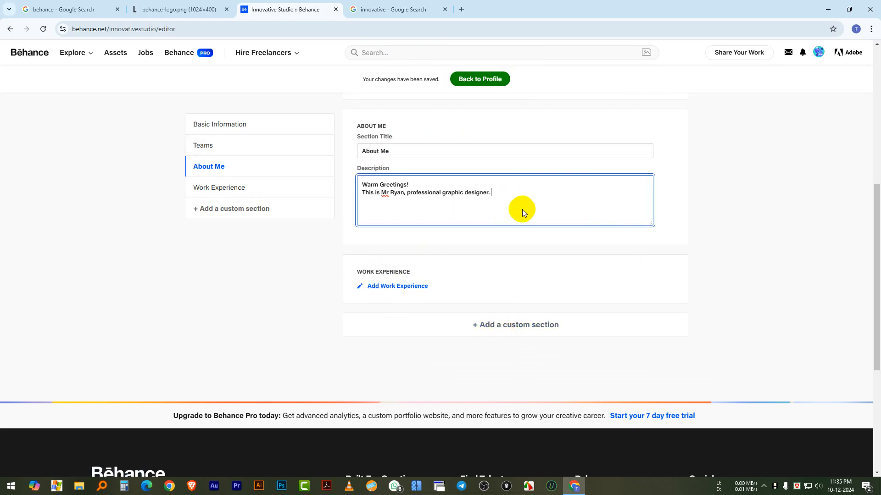
click(464, 328)
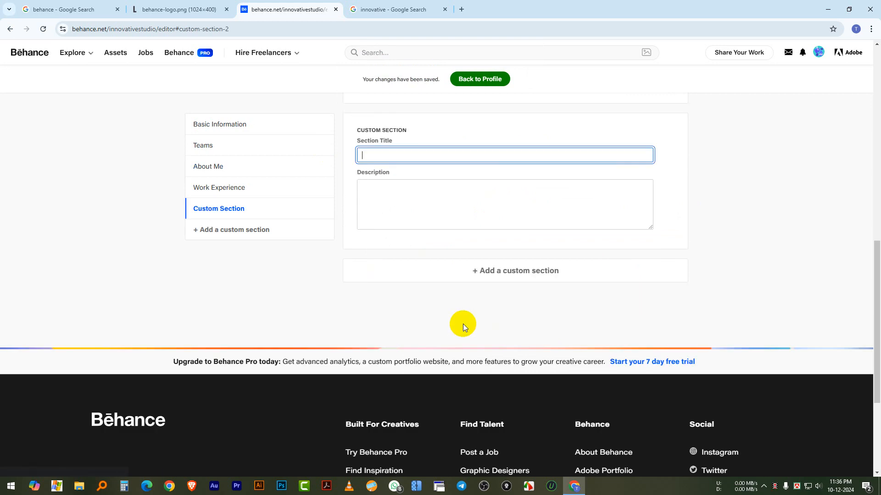
scroll(472, 312, up, 2)
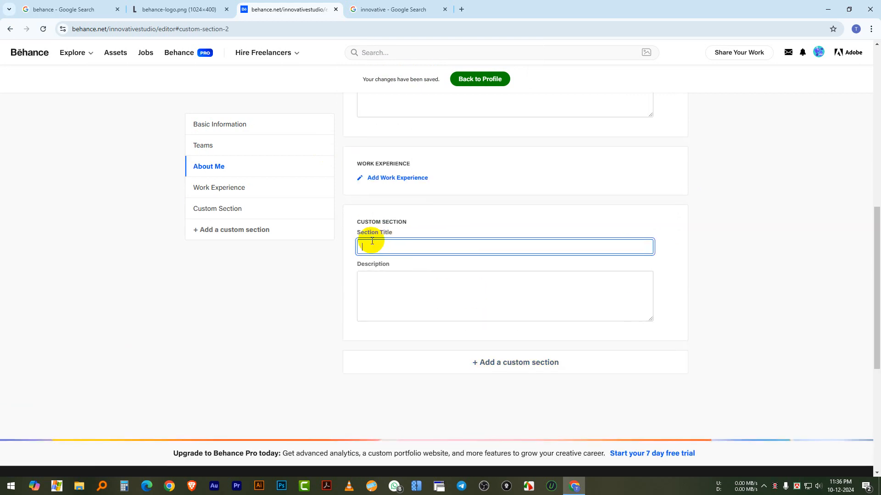
Leave the custom section blank, return to the profile and check the About Me text there
click(434, 299)
scroll(515, 299, up, 4)
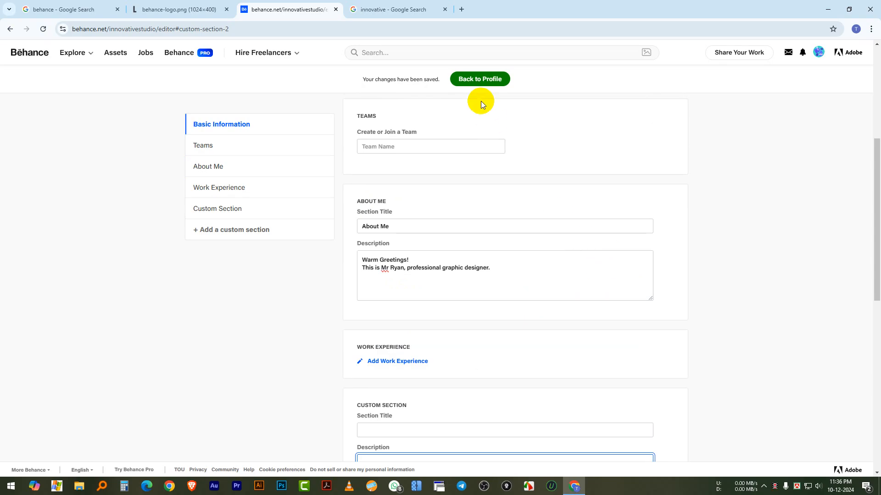
click(479, 80)
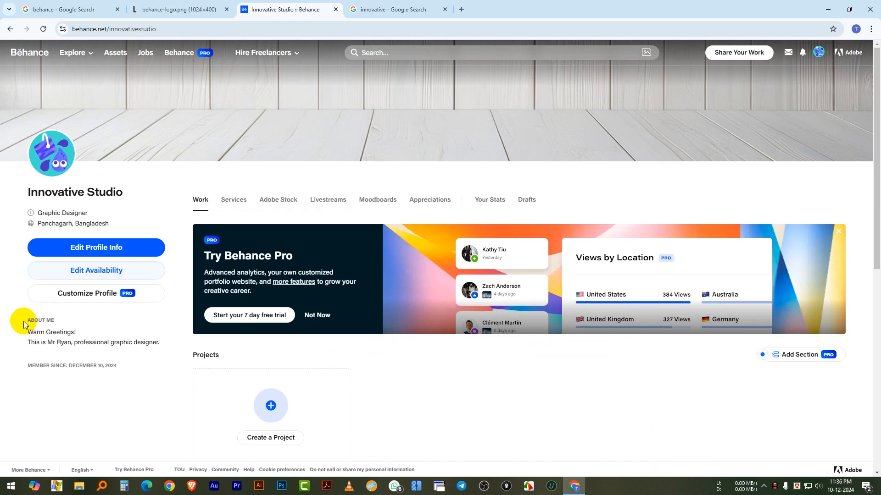
drag(24, 321, 167, 341)
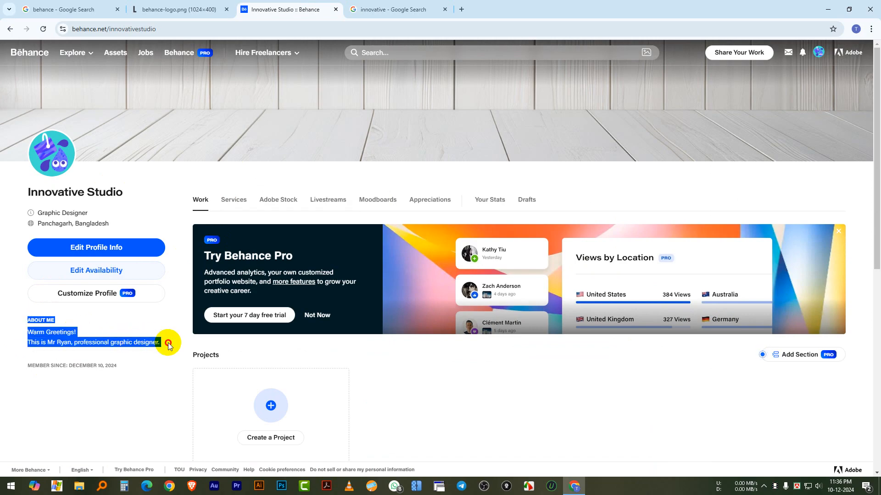
click(68, 343)
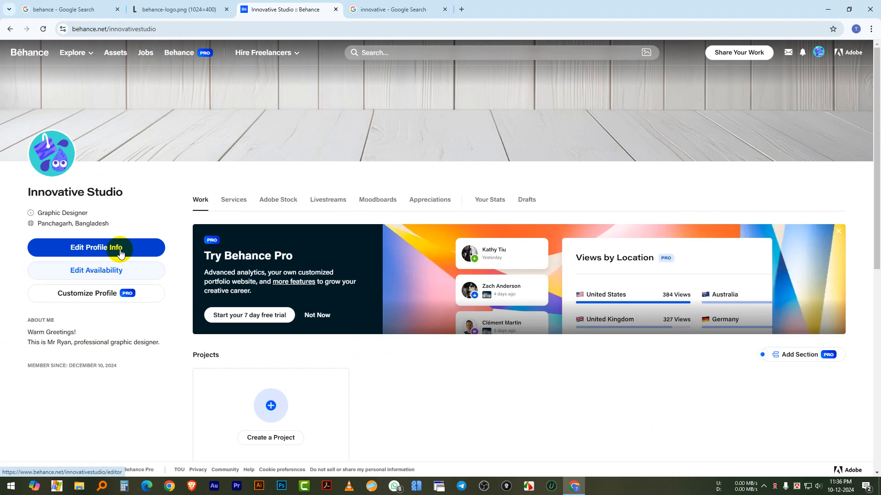
Edit the profile's availability to turn on Freelance Projects and set it as available now
click(104, 272)
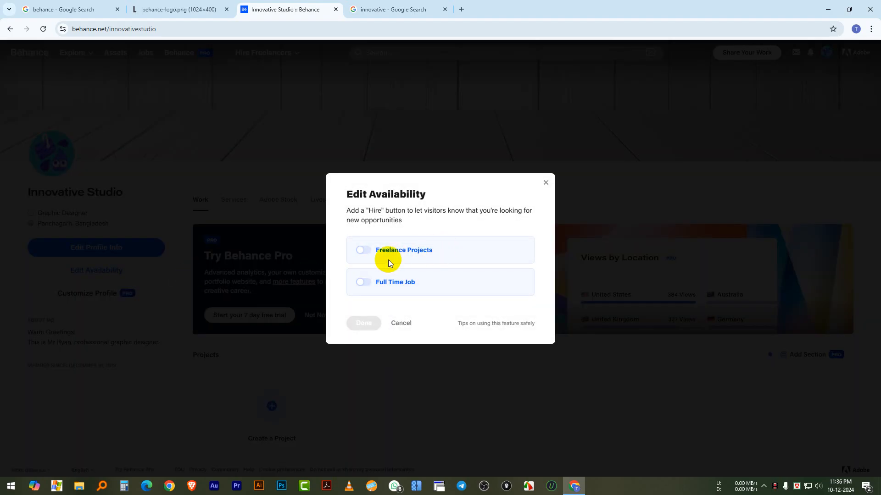
click(366, 252)
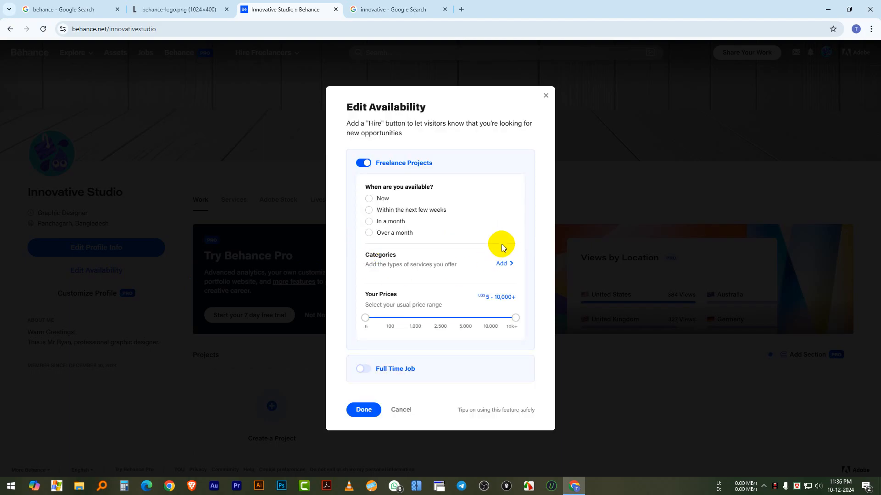
click(369, 199)
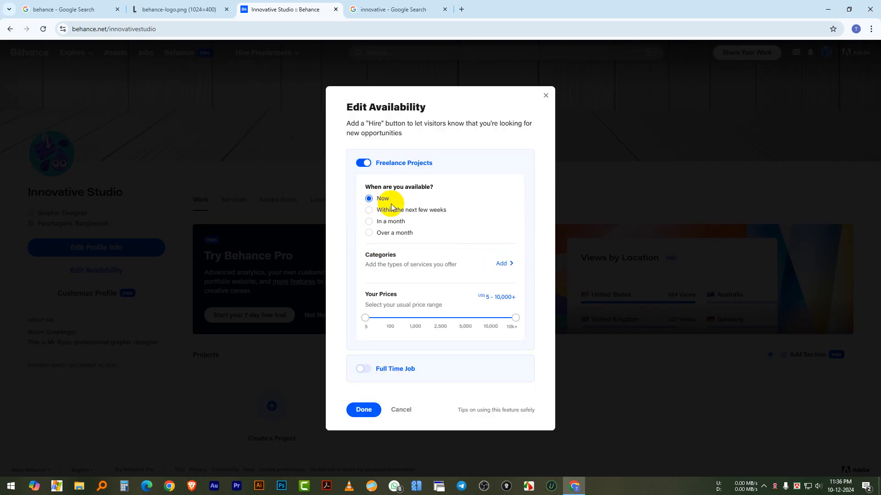
click(563, 227)
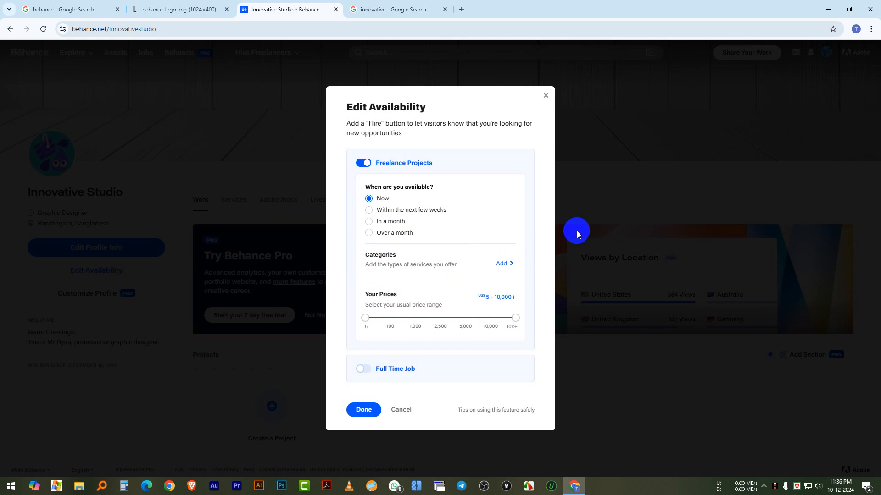
click(679, 285)
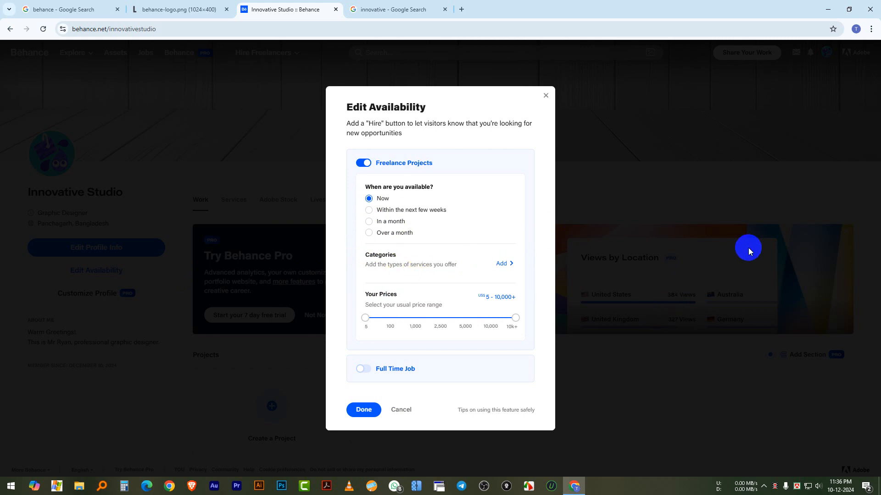
Add the freelance categories Logo Design, T-Shirt & Merchandise, Flyer & Brochure Design, Poster Design, Stationery Design and Book Design
click(511, 267)
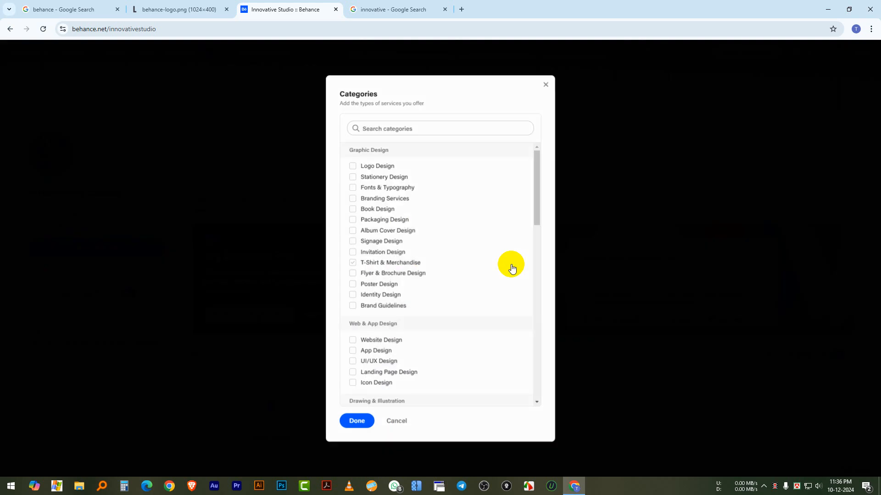
click(351, 169)
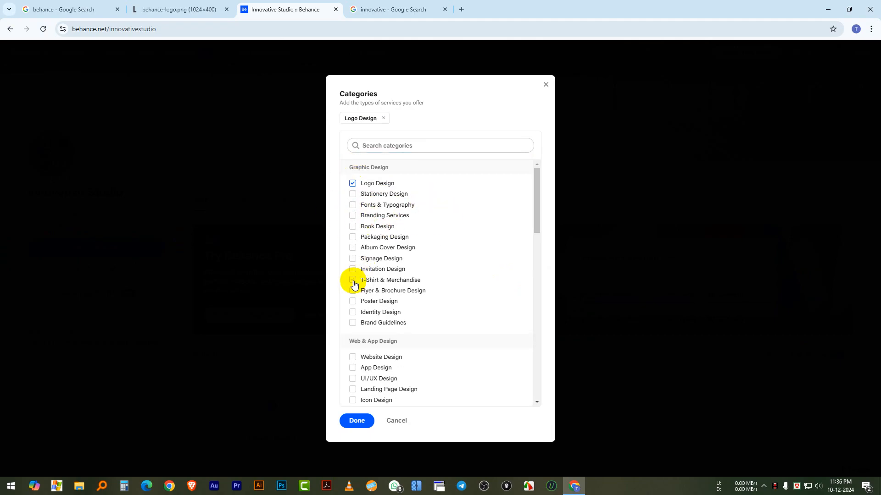
click(353, 281)
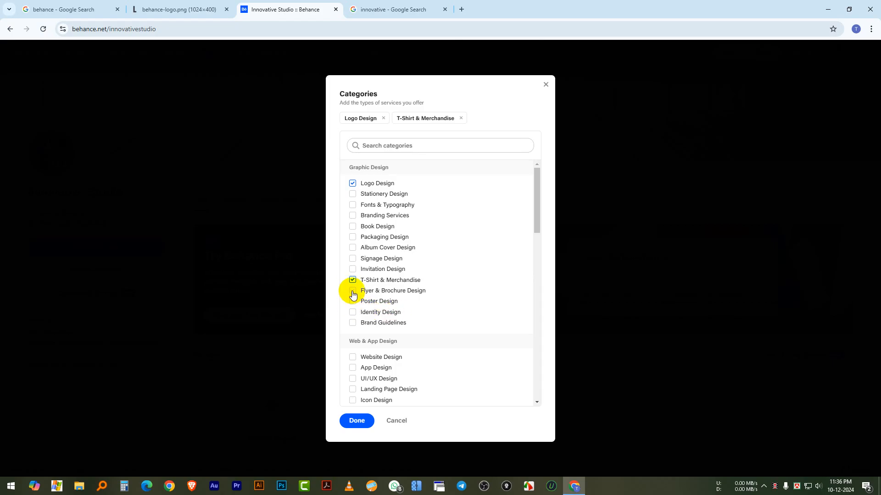
click(353, 292)
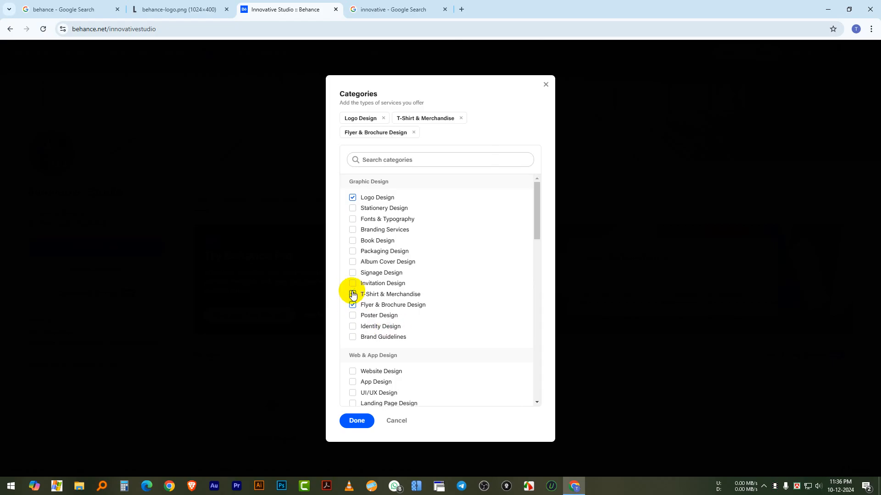
click(353, 316)
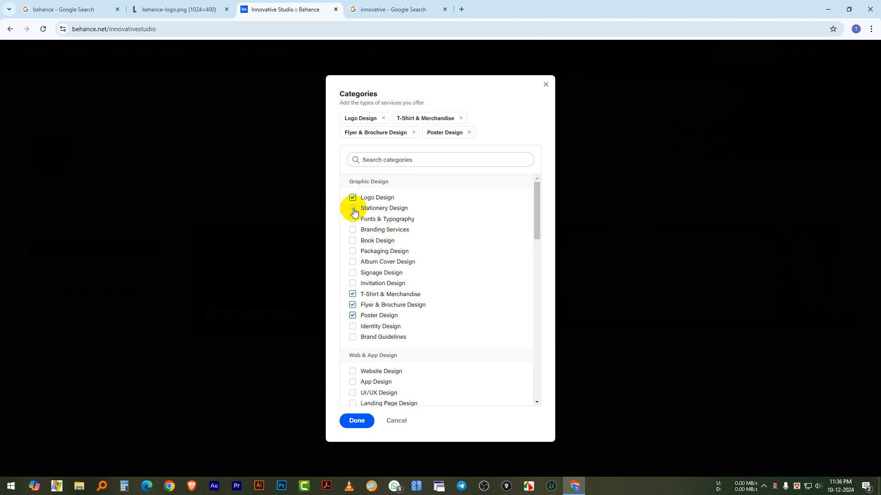
click(353, 240)
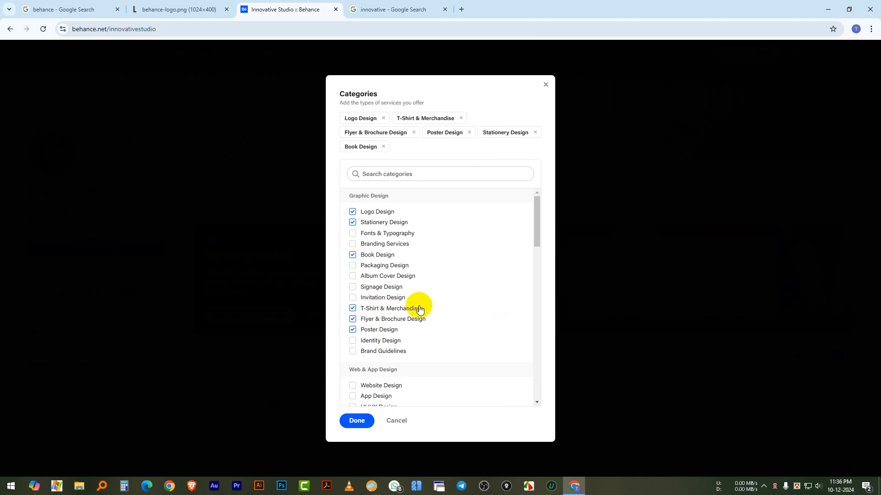
click(359, 421)
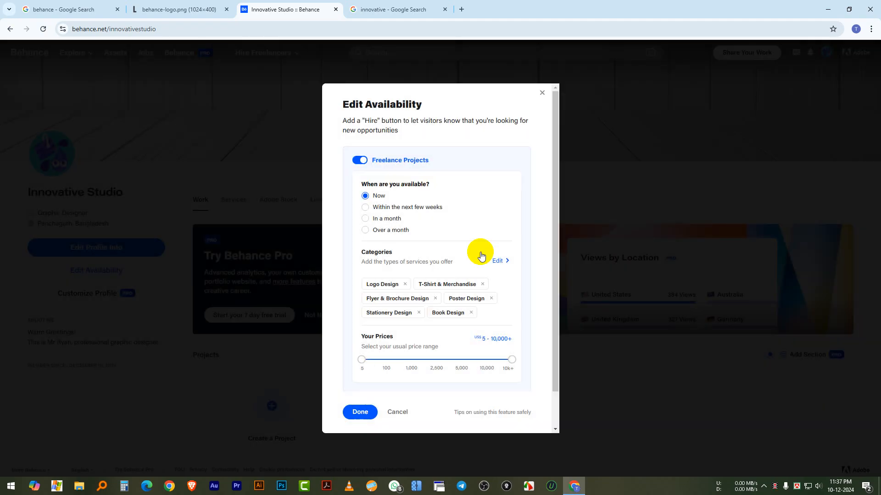
Turn on Full Time Job availability with remote opportunities and save the availability settings
scroll(492, 261, down, 1)
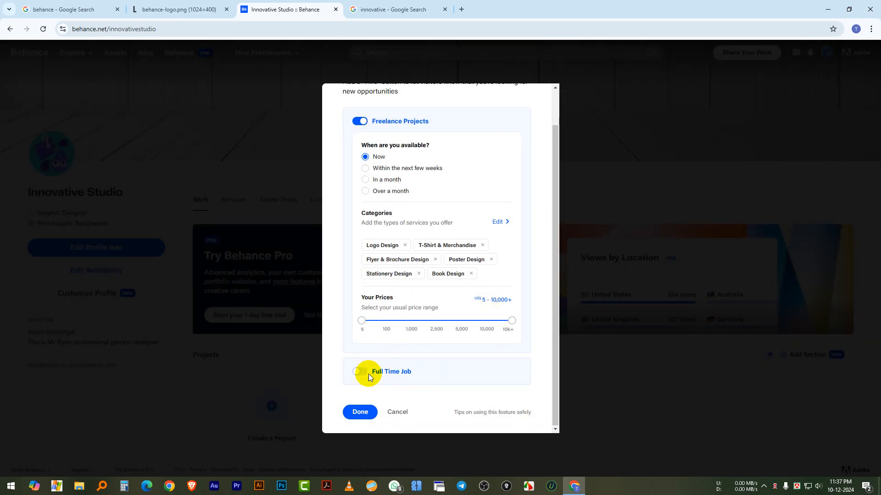
click(362, 372)
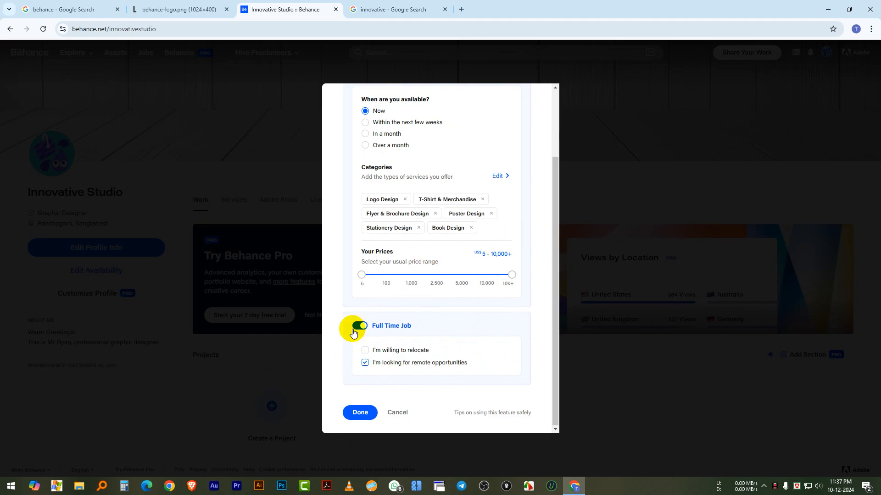
click(360, 412)
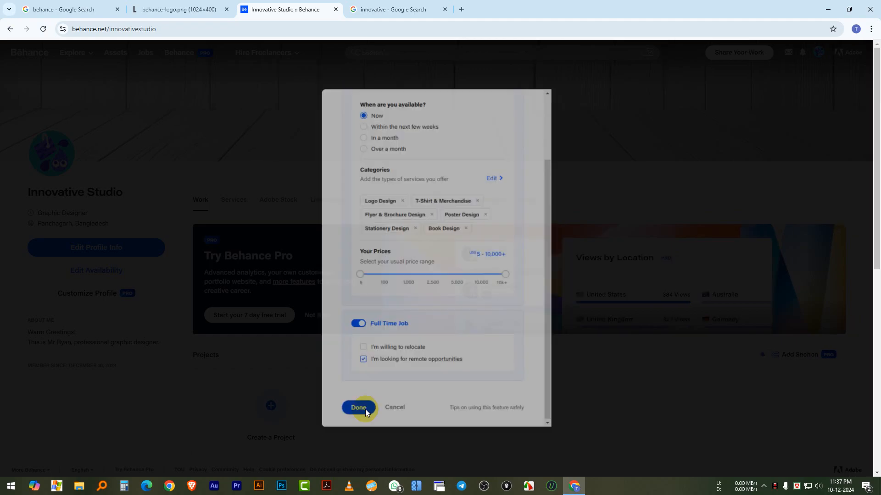
Review the updated profile and create a new project, continuing to the project editor without verifying the email address
scroll(130, 258, down, 2)
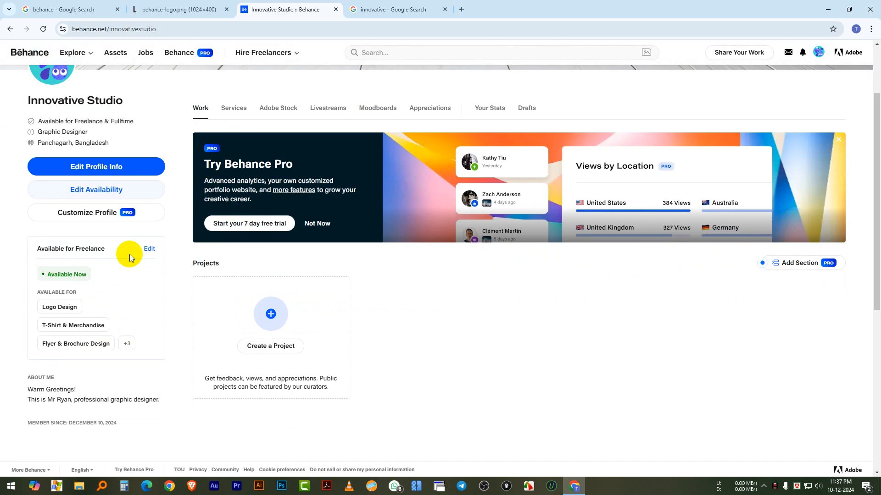
scroll(104, 298, up, 3)
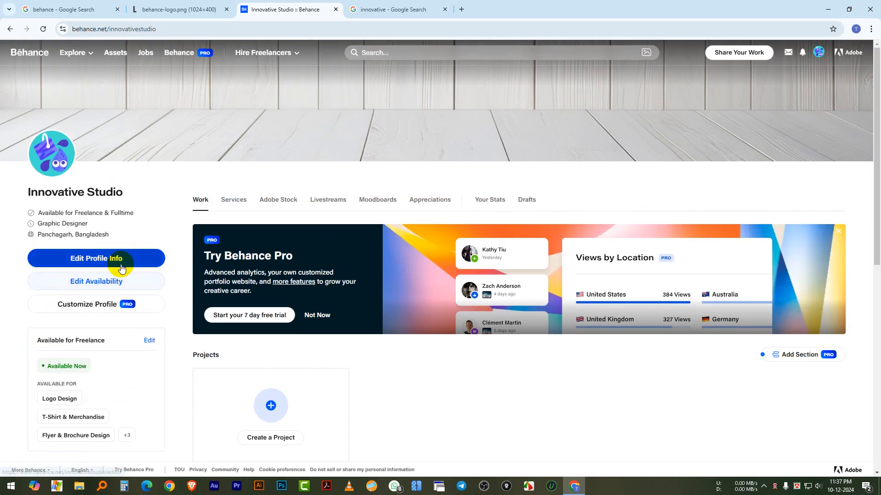
scroll(204, 192, down, 1)
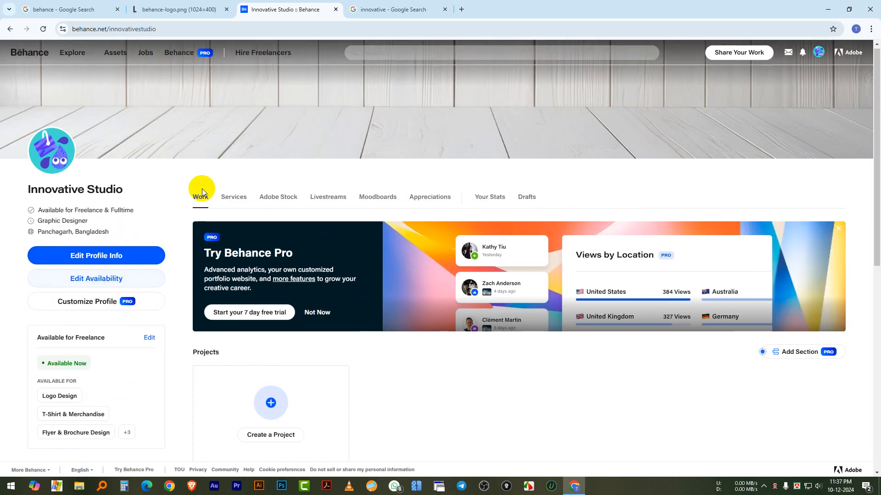
scroll(202, 188, down, 3)
scroll(200, 189, up, 3)
scroll(197, 189, down, 2)
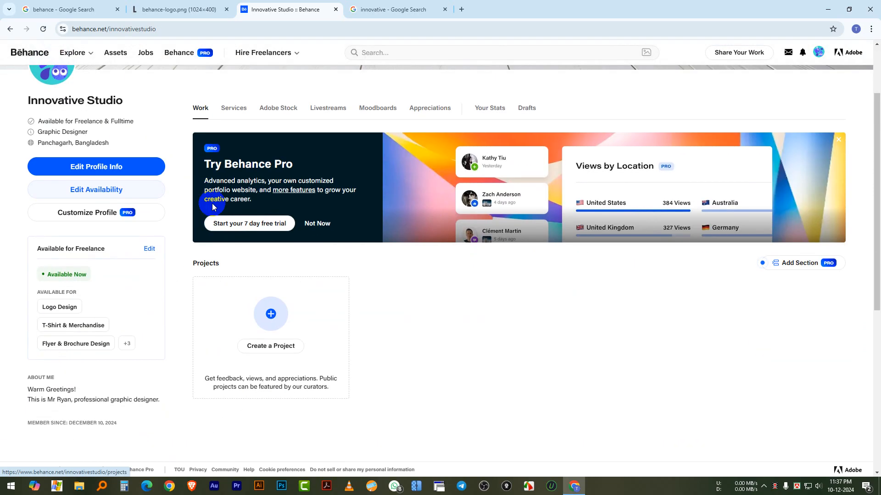
scroll(482, 299, up, 2)
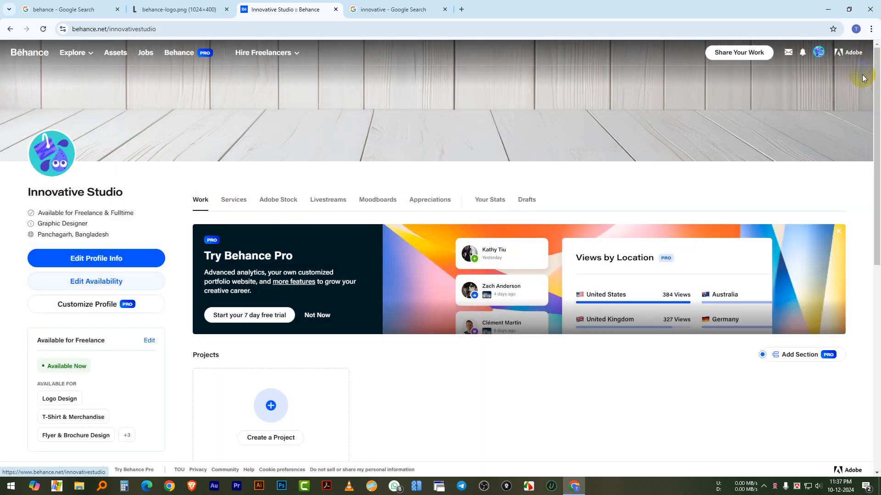
scroll(349, 234, down, 3)
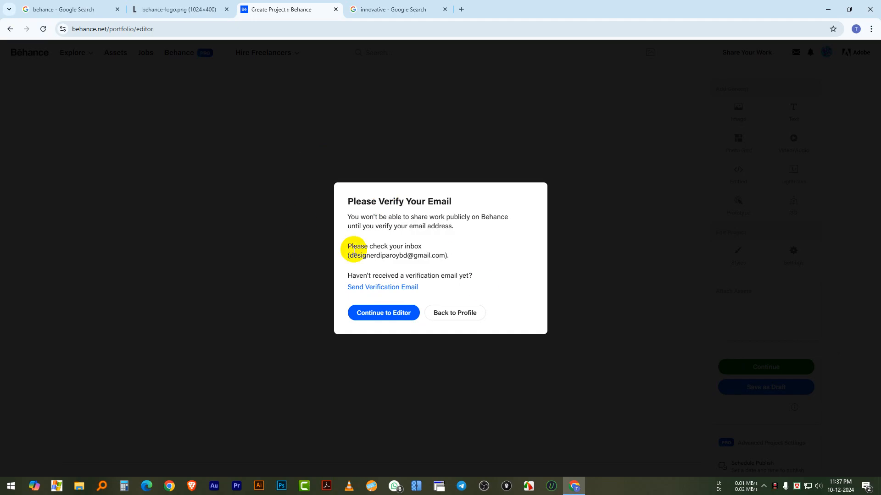
click(396, 316)
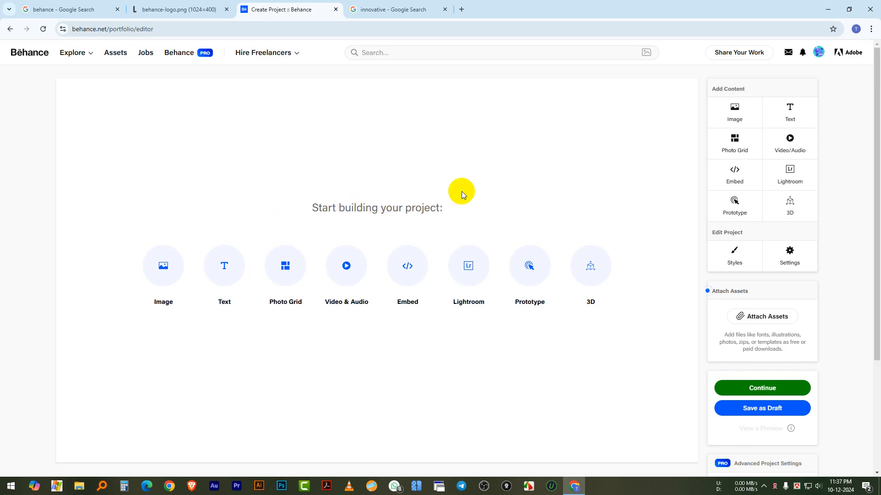
Try to upload a file from the Downloads folder as the project's image
click(167, 273)
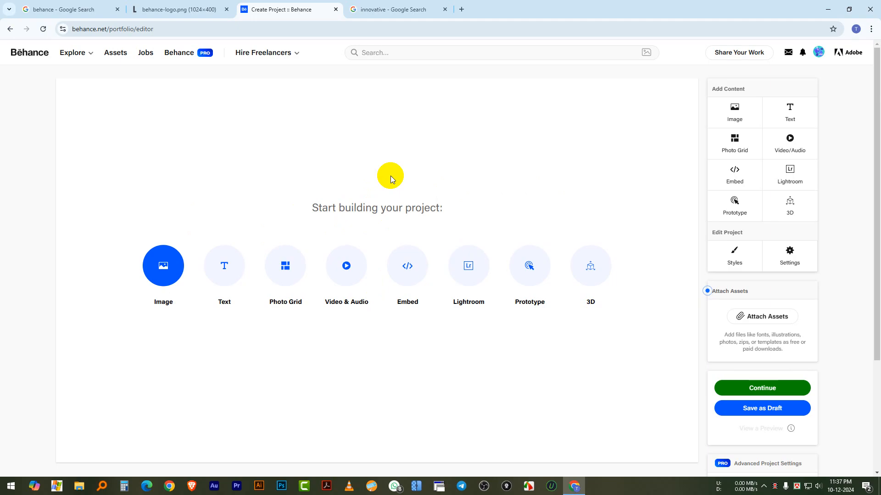
click(164, 266)
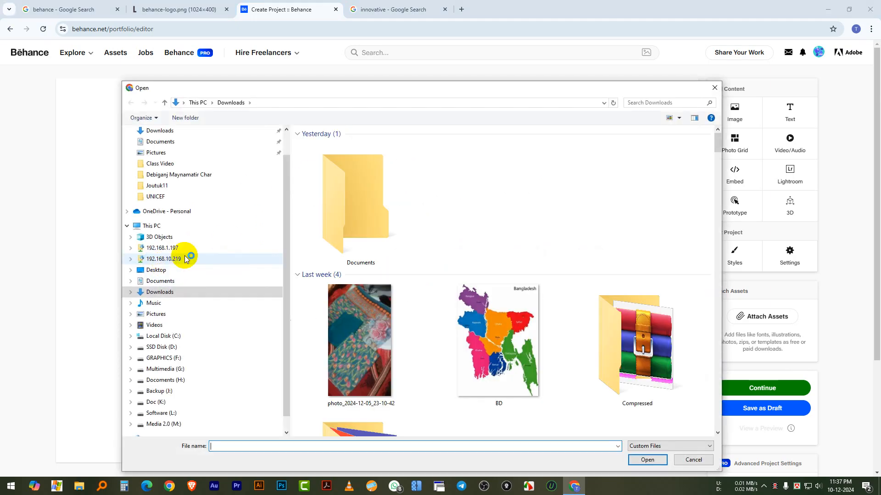
click(478, 317)
click(652, 461)
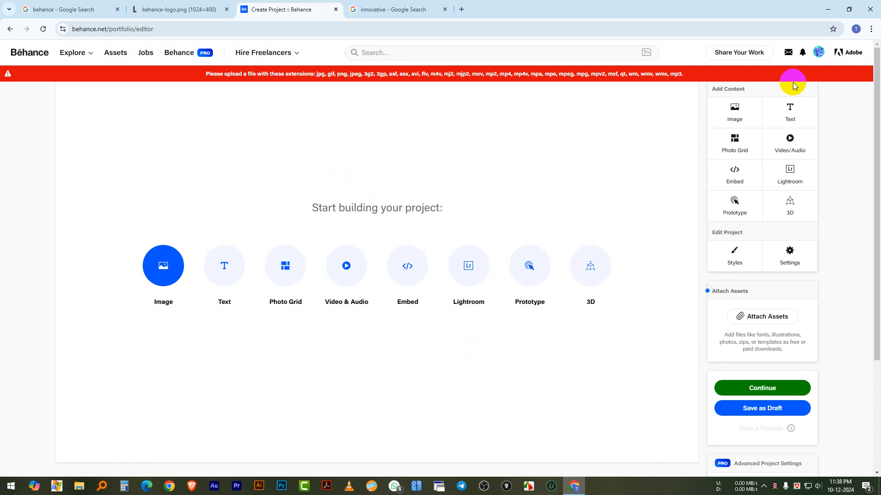
Upload the keyboard and mouse image WSMKC002RN from the Downloads folder to the project
click(170, 263)
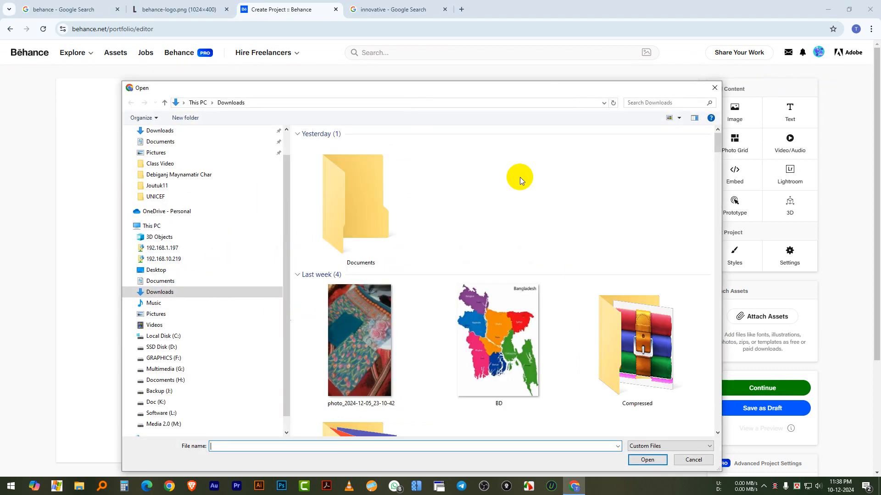
scroll(519, 181, down, 10)
scroll(573, 220, up, 3)
scroll(594, 243, down, 2)
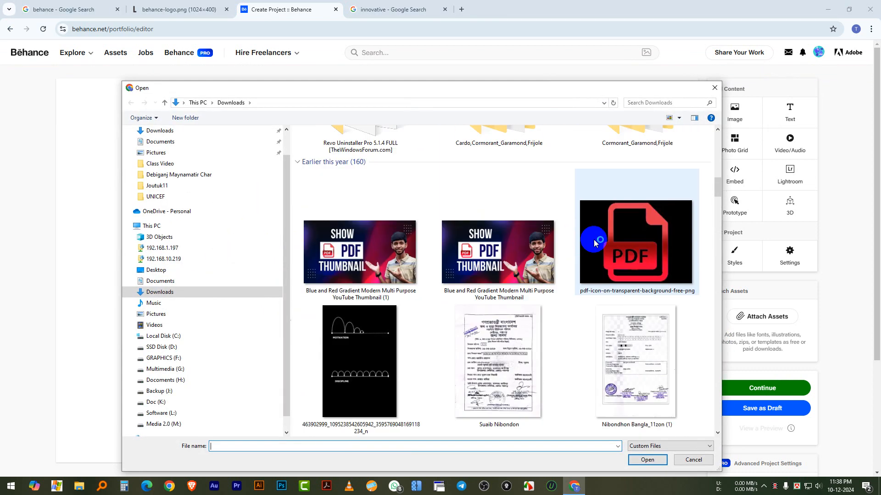
scroll(595, 243, up, 5)
scroll(593, 241, down, 7)
scroll(583, 241, up, 12)
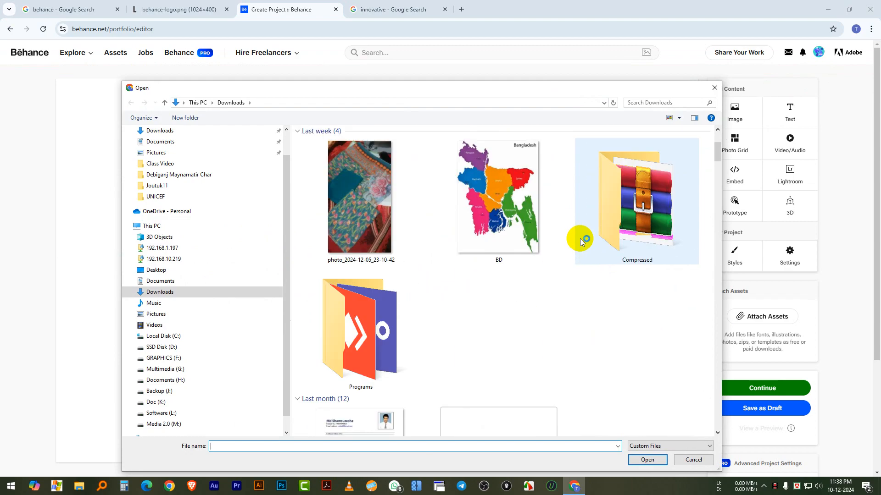
scroll(581, 242, down, 3)
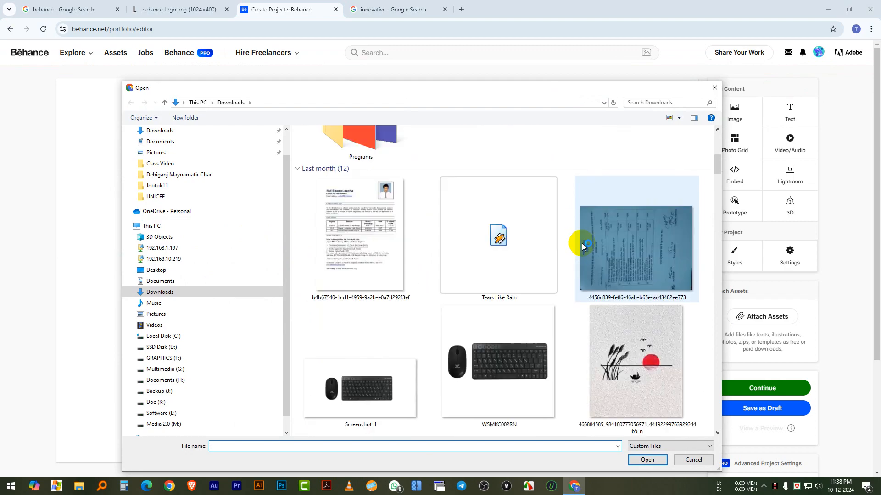
click(485, 365)
click(655, 460)
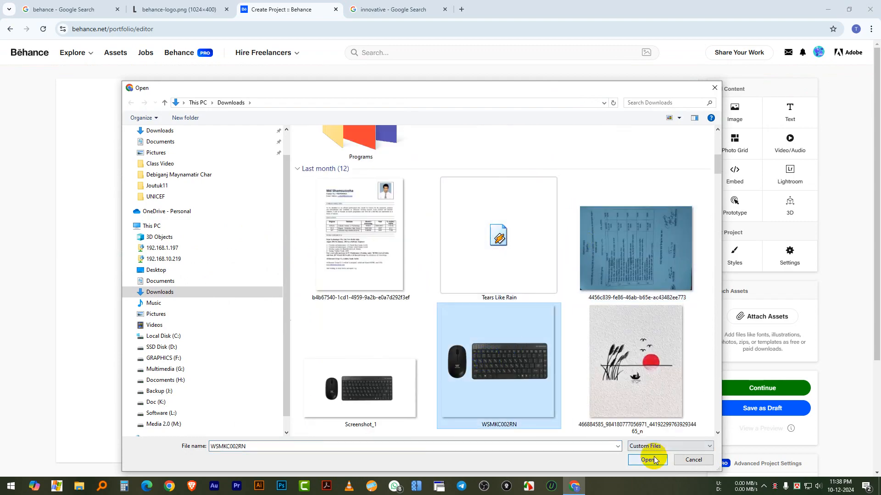
scroll(411, 229, down, 1)
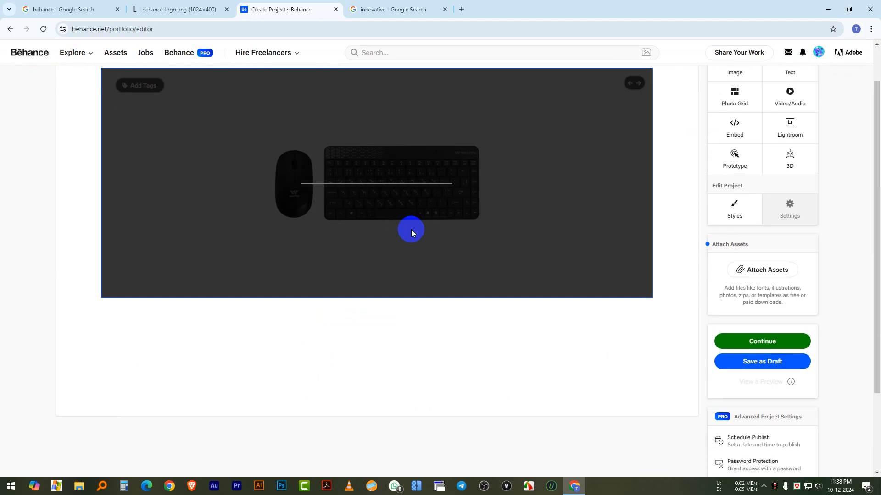
Set the project's background color to light blue (C2E4FF) and save the project styles
scroll(505, 231, up, 1)
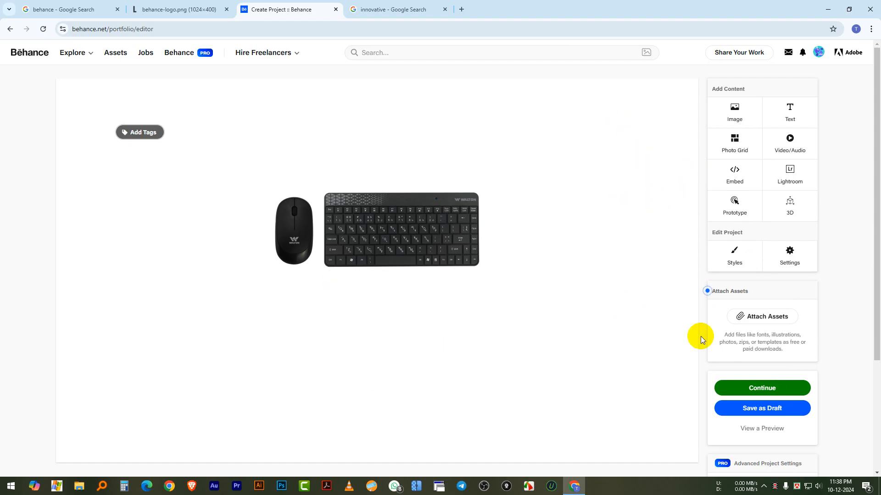
click(734, 254)
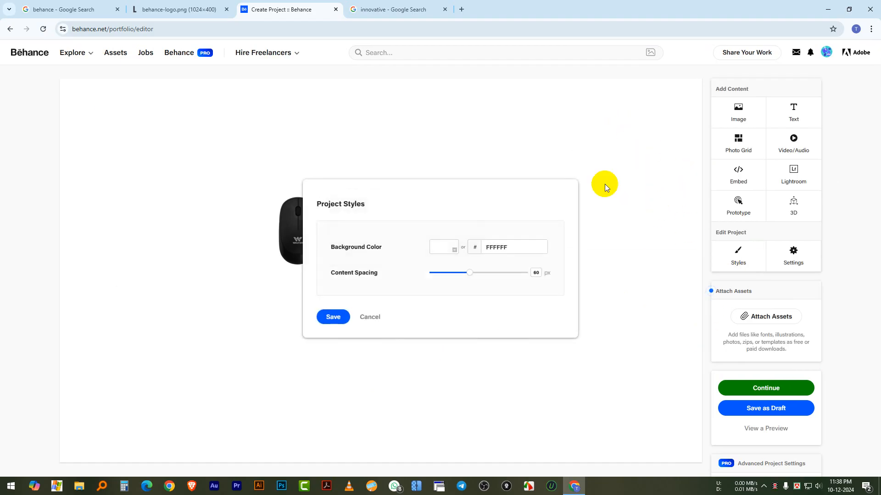
click(447, 252)
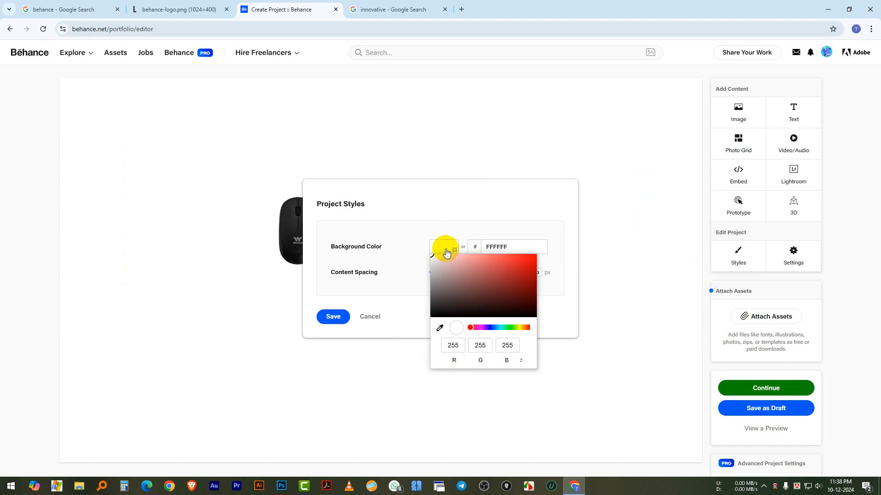
click(502, 329)
drag(501, 330, 497, 329)
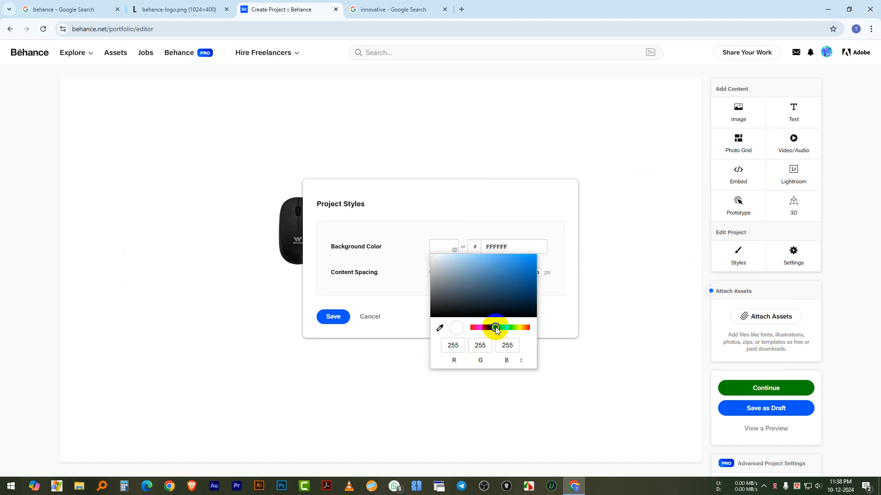
click(454, 256)
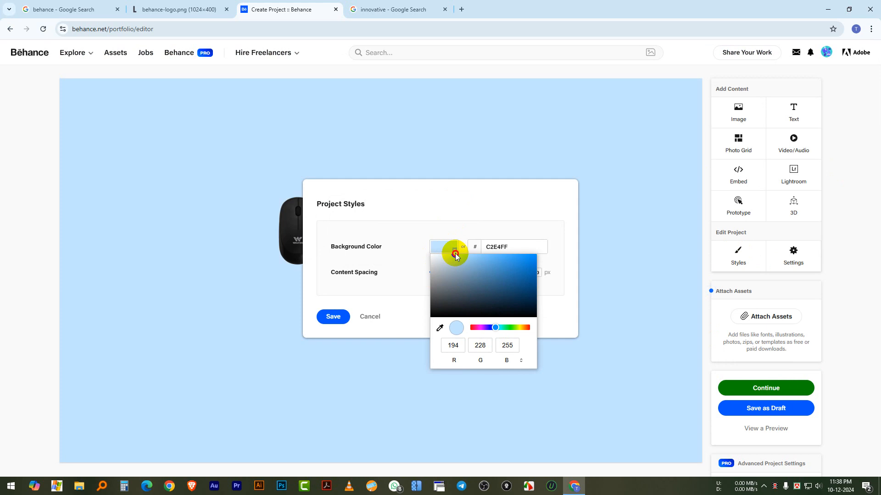
click(330, 318)
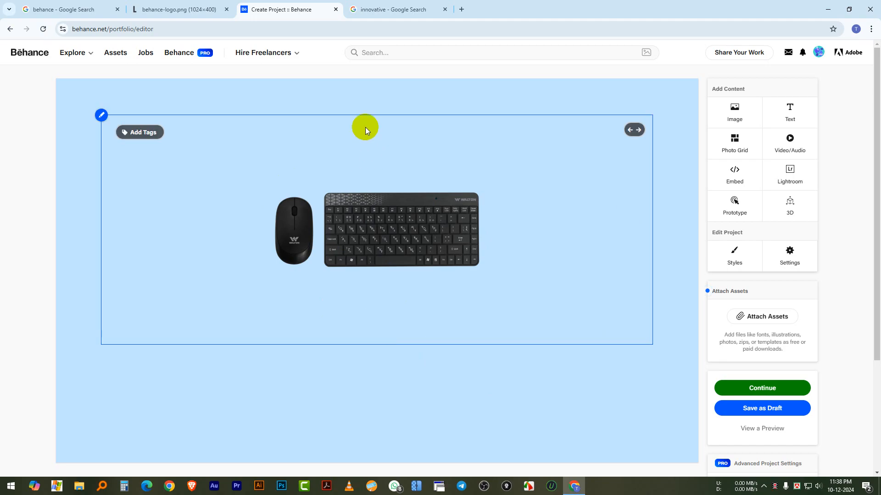
Insert a text block reading KEYBOARD above the image and format it as a centered Header
click(350, 105)
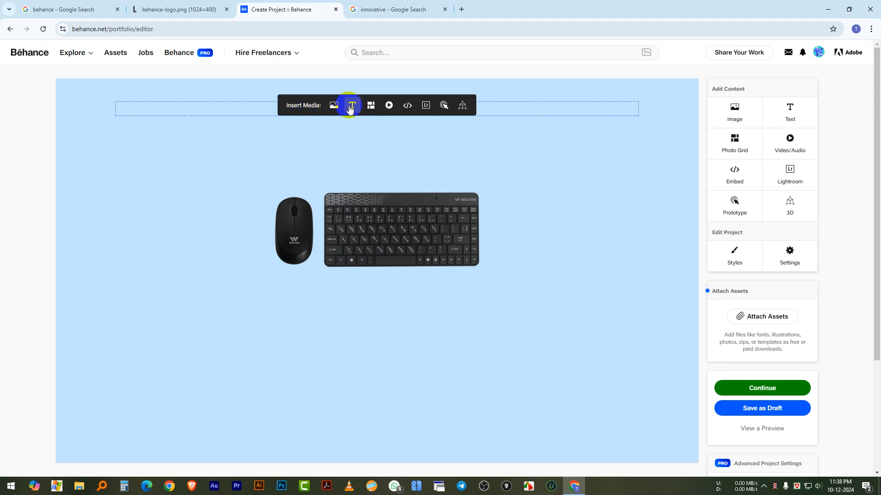
click(351, 106)
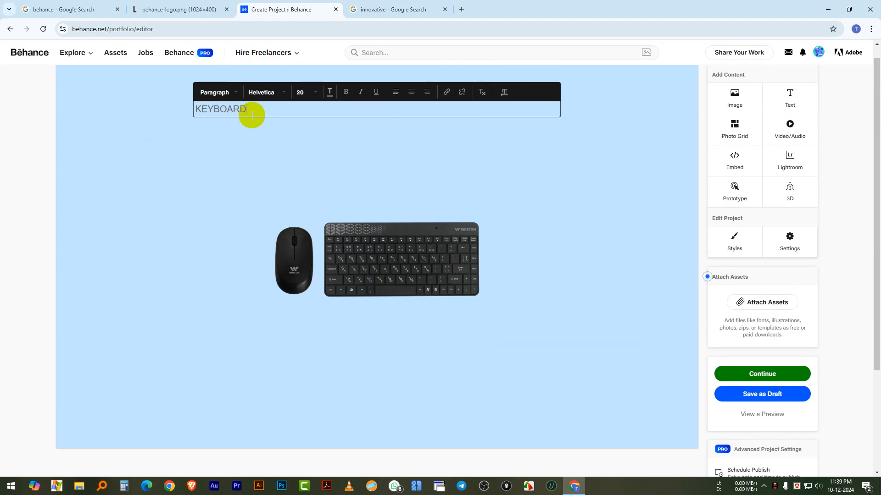
double_click(252, 113)
click(230, 95)
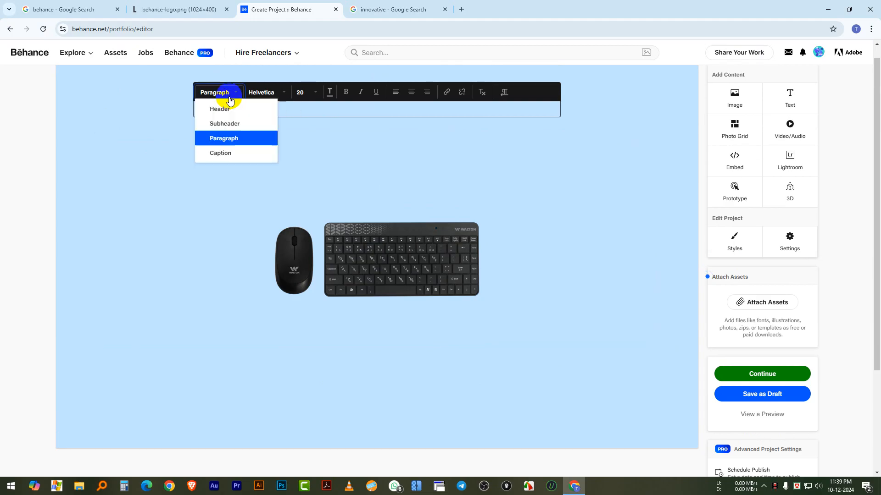
click(232, 110)
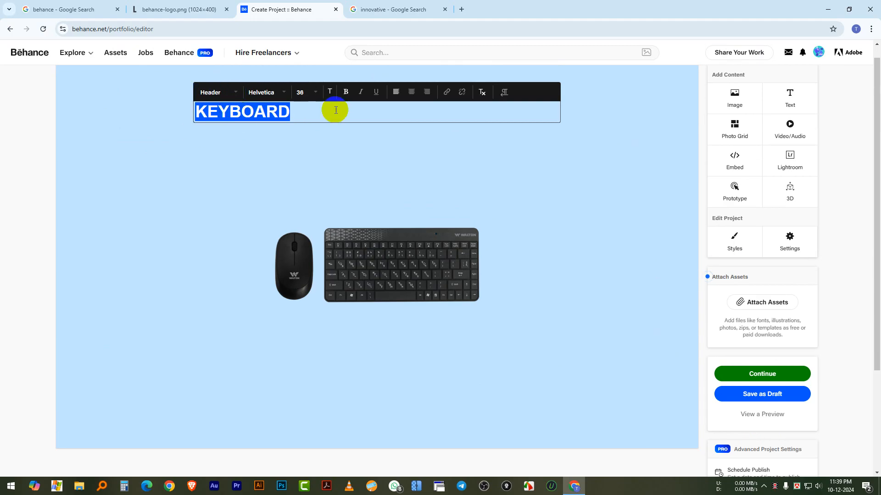
click(410, 93)
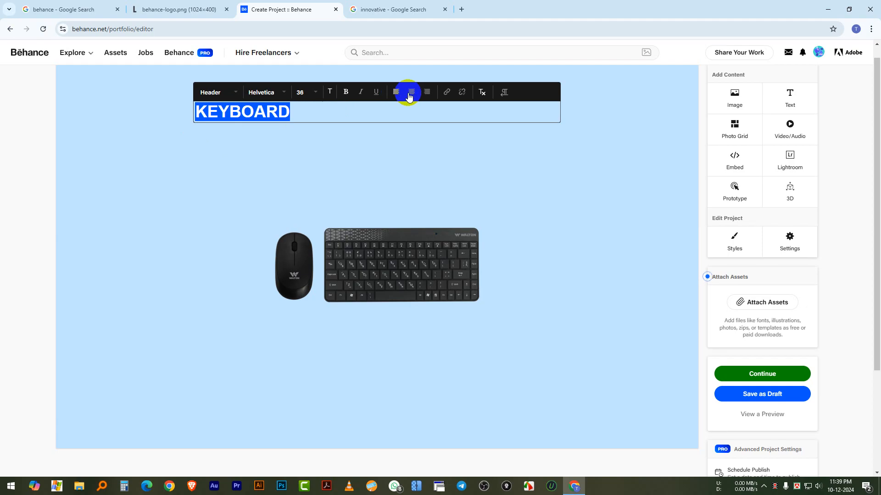
click(449, 114)
Color the KEYBOARD heading bright green (48D900), adding that color to the saved swatches
drag(433, 113, 315, 112)
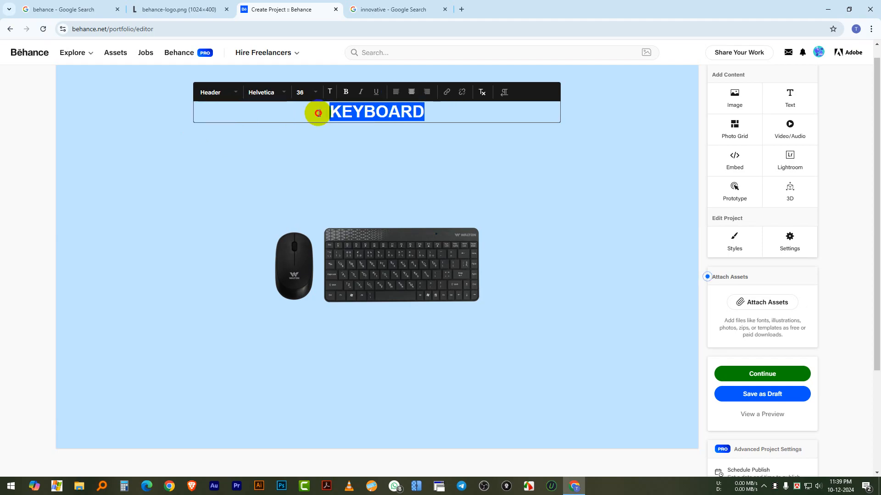
click(330, 93)
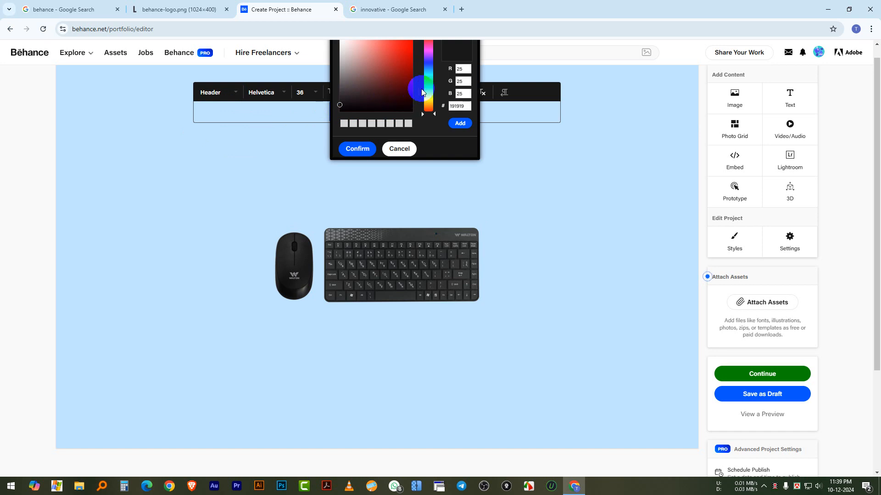
click(428, 90)
click(413, 50)
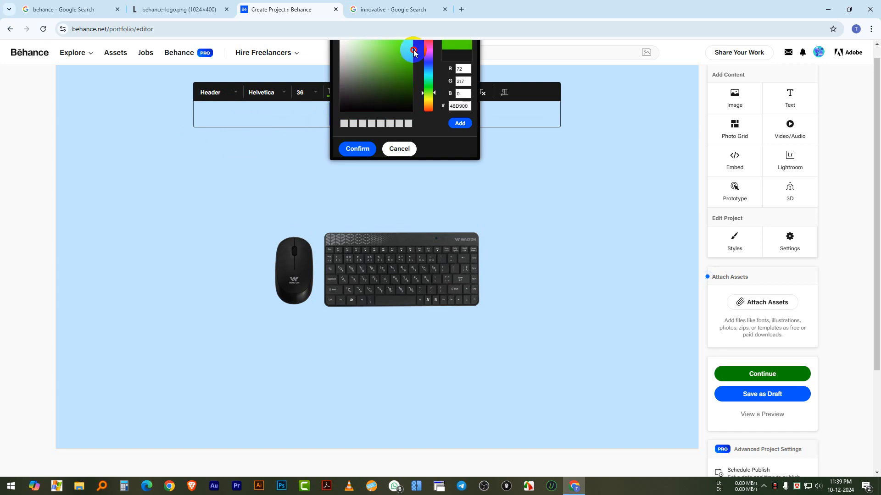
click(461, 124)
click(358, 148)
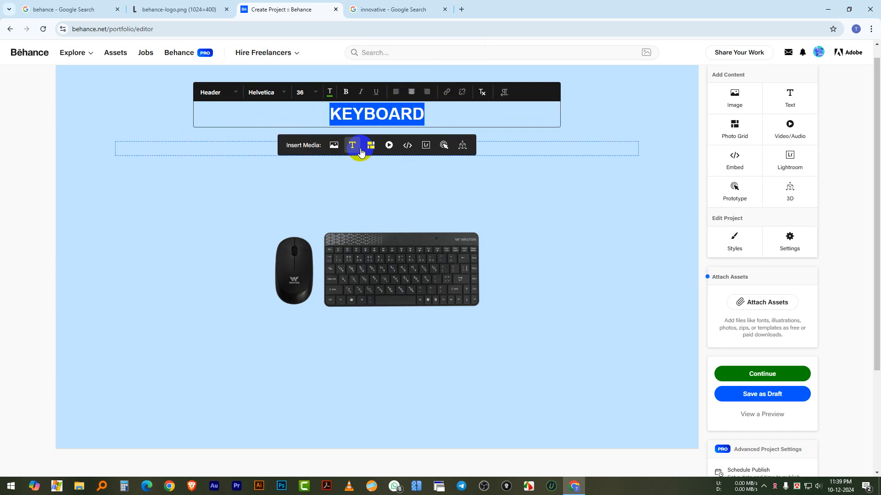
click(519, 174)
Change the KEYBOARD heading's text color to dark green (246105) and store it as a swatch
double_click(306, 118)
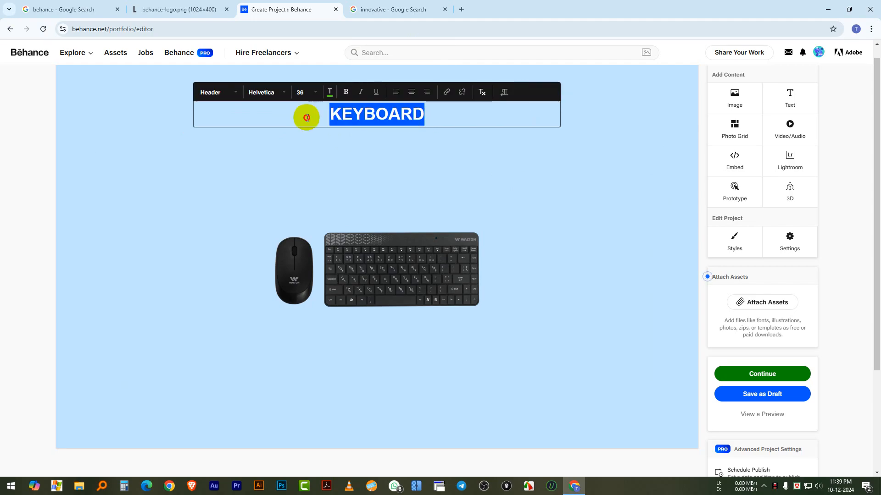
click(330, 91)
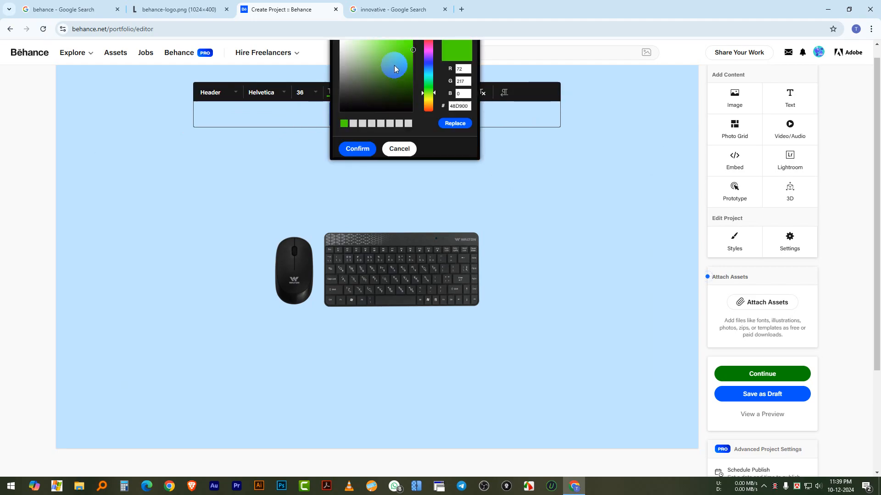
click(407, 83)
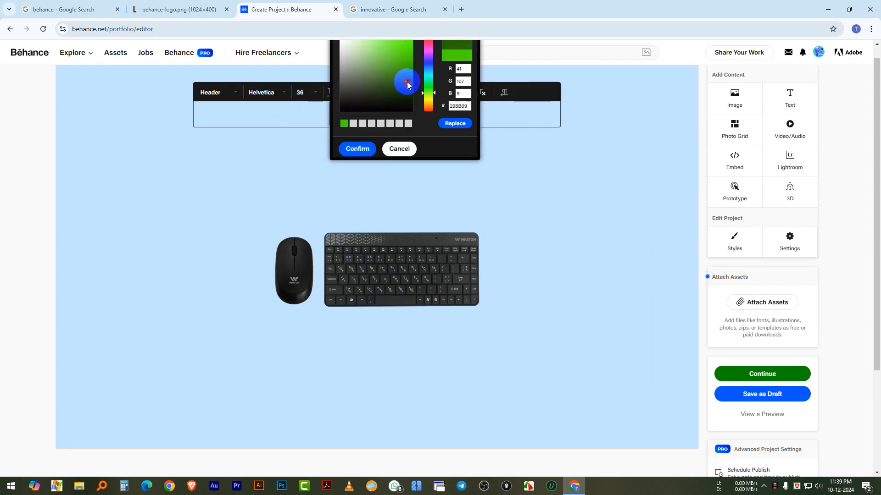
click(452, 123)
click(358, 148)
click(576, 173)
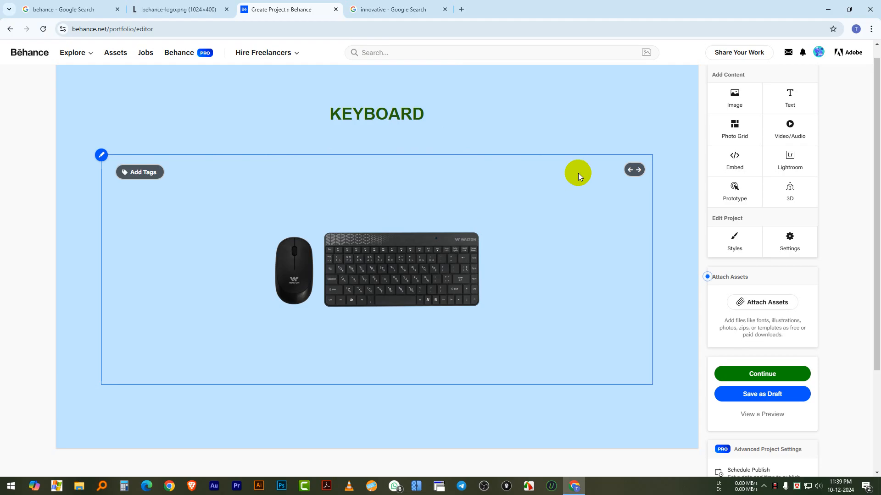
Increase the font size of the KEYBOARD heading to about 50
drag(434, 115, 304, 112)
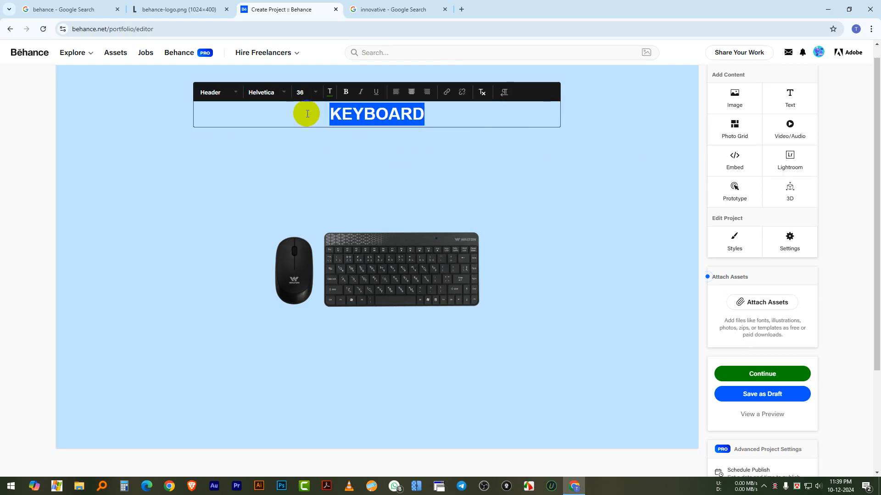
click(320, 94)
scroll(328, 142, down, 10)
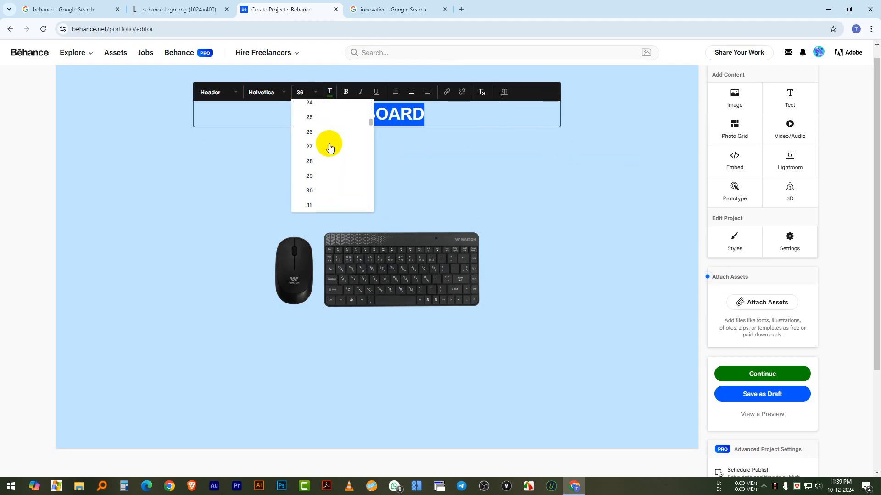
scroll(321, 204, down, 1)
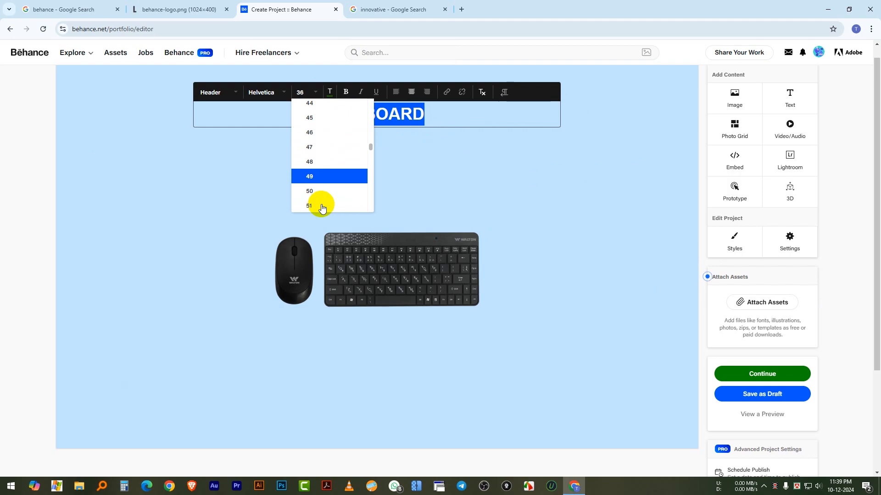
click(318, 175)
click(584, 127)
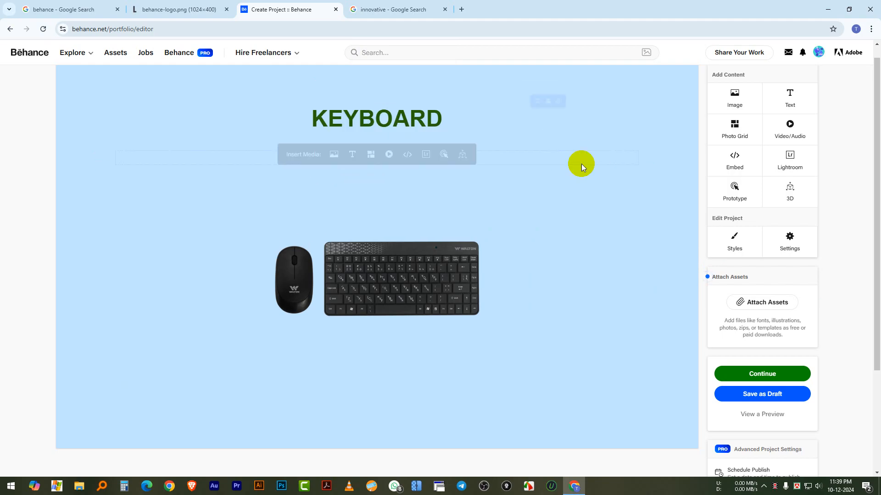
Insert a text block below the keyboard and mouse image reading "Thank You."
scroll(503, 205, down, 2)
scroll(503, 205, up, 3)
scroll(503, 210, down, 3)
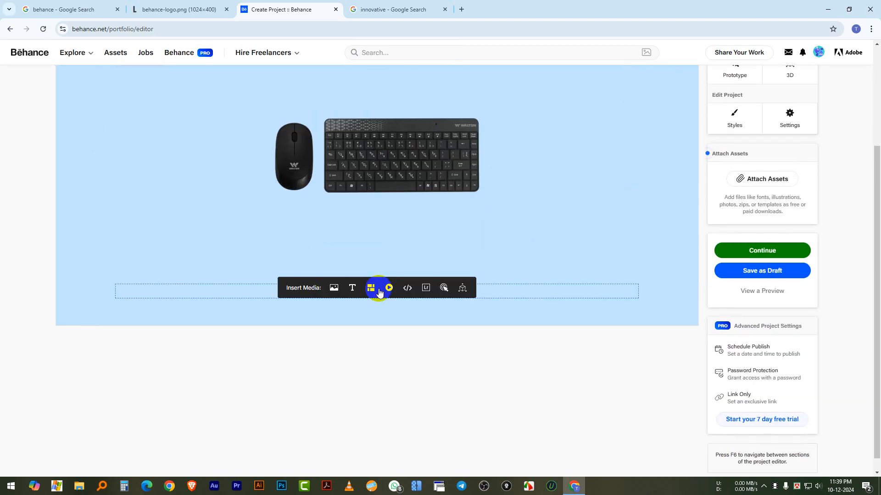
click(353, 289)
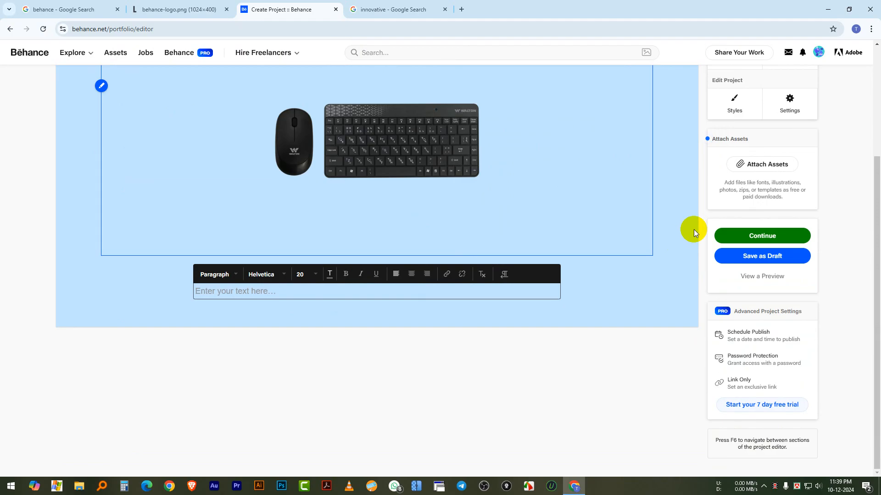
text(Th)
text(ank You.)
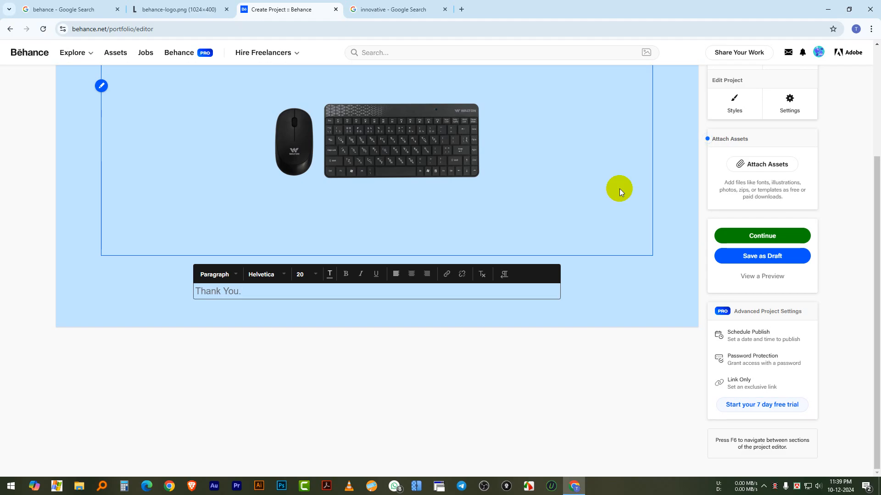
Format the "Thank You." text as a Header and color it with the saved dark green swatch (246105)
drag(240, 291, 206, 296)
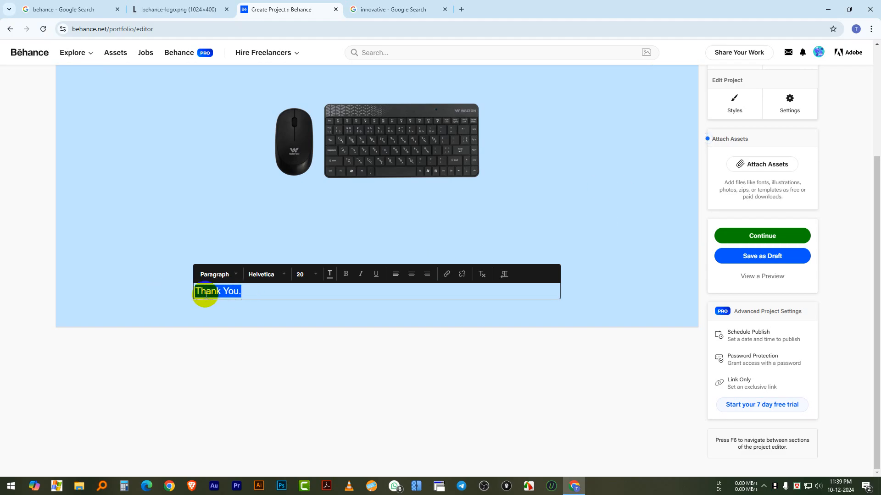
click(218, 275)
click(219, 288)
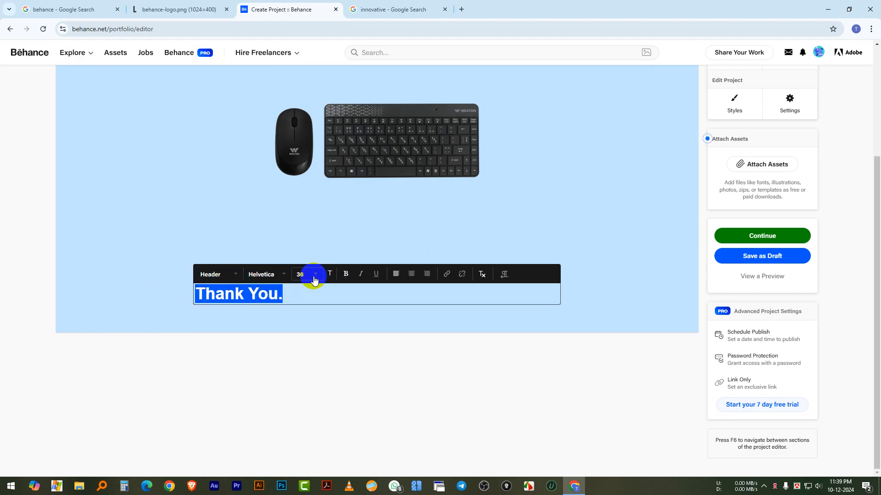
click(329, 274)
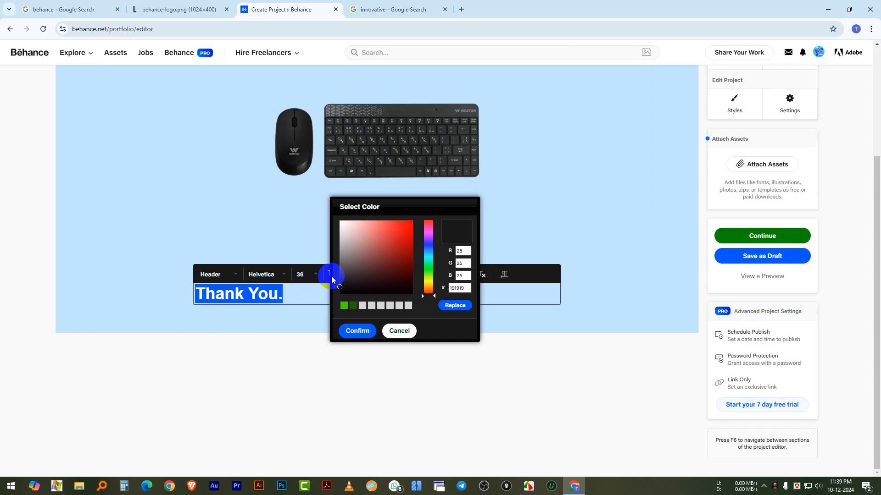
click(353, 306)
click(451, 307)
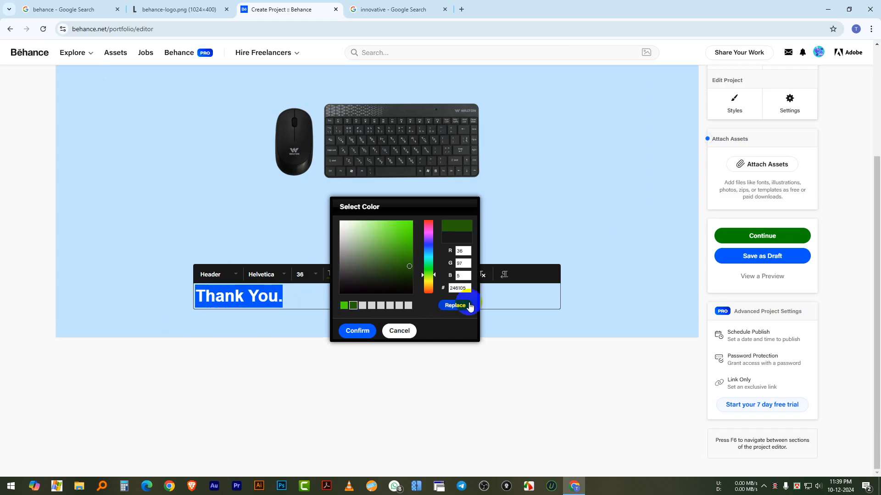
click(459, 306)
click(359, 330)
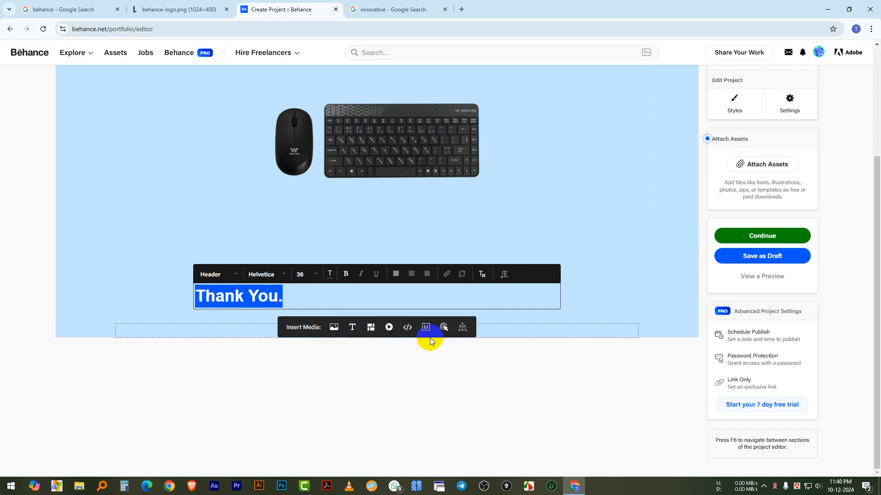
Center the "Thank You." heading, deselect it, and check the layout of the whole project
click(410, 274)
click(480, 342)
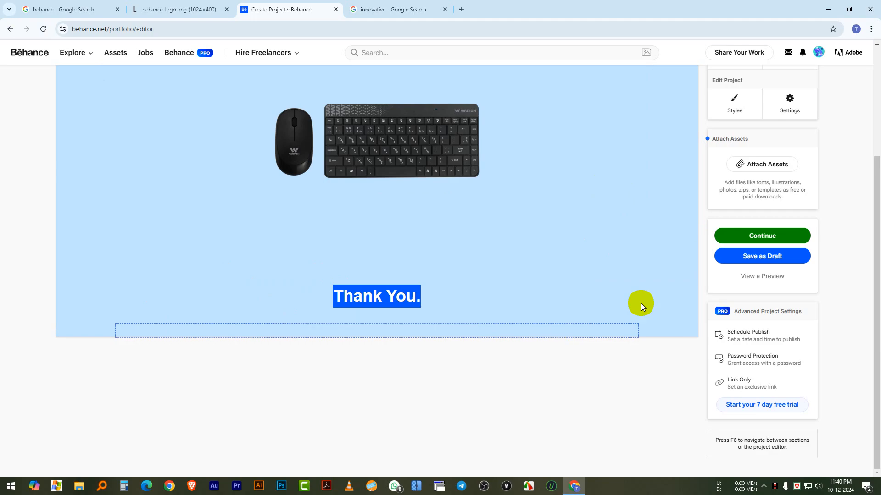
click(600, 227)
click(572, 167)
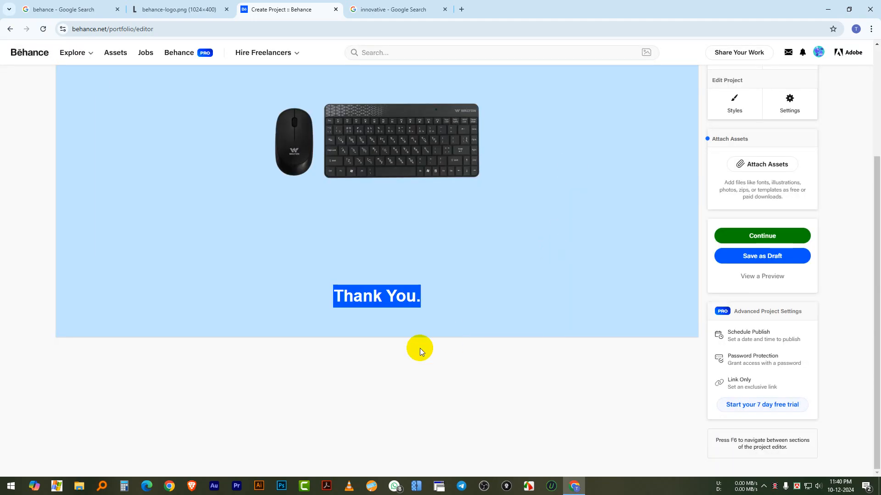
click(564, 232)
scroll(494, 298, up, 4)
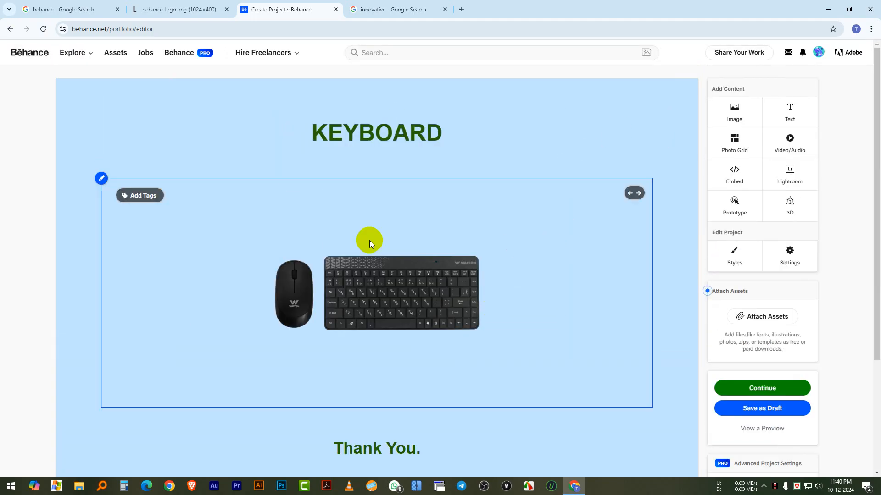
scroll(346, 252, down, 2)
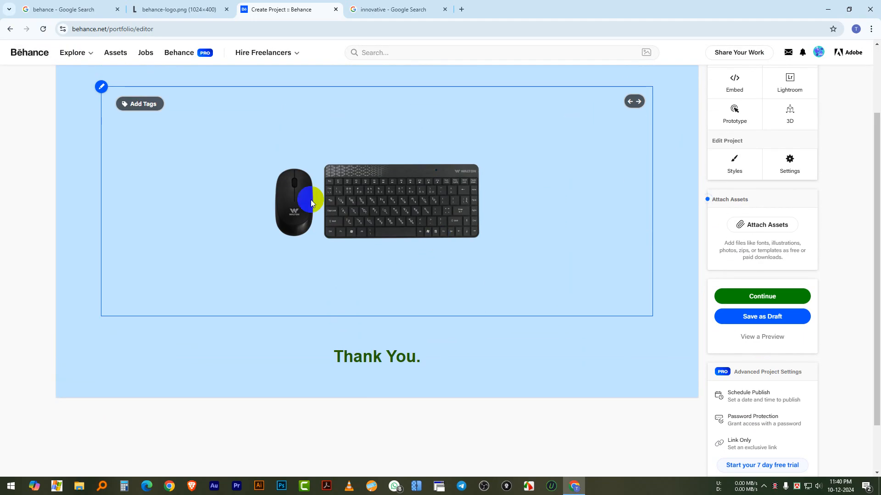
Insert the Screenshot_1 image from Downloads between the existing keyboard and mouse image and the "Thank You." heading
mouse_move(331, 332)
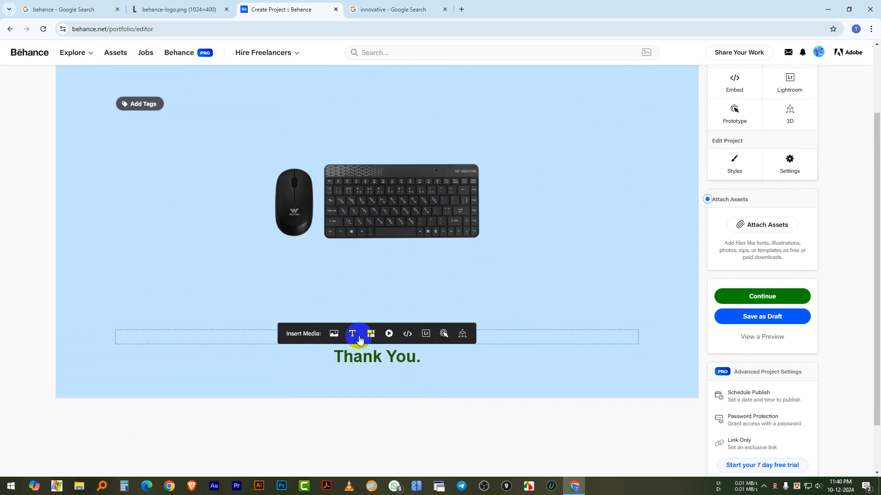
click(336, 335)
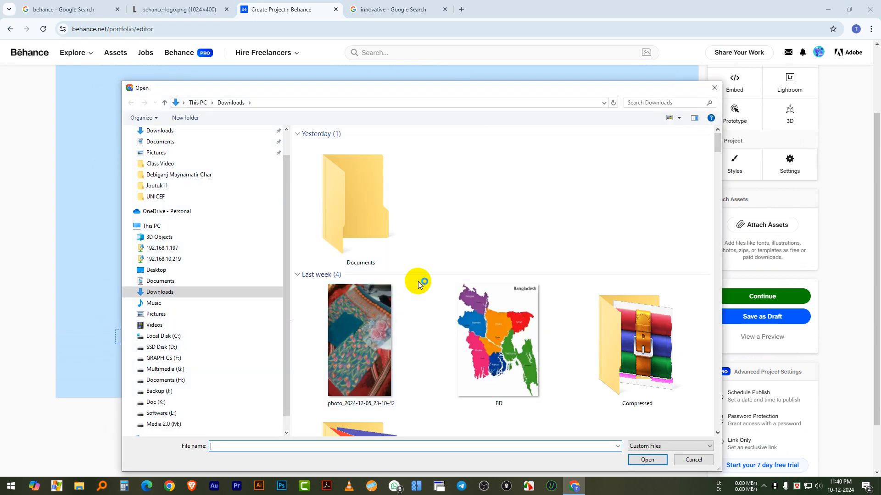
scroll(430, 281, down, 5)
click(370, 242)
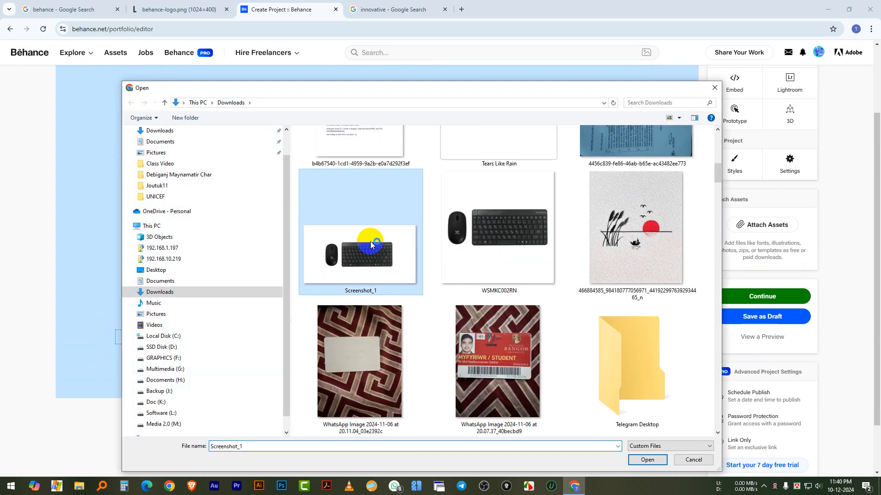
click(648, 460)
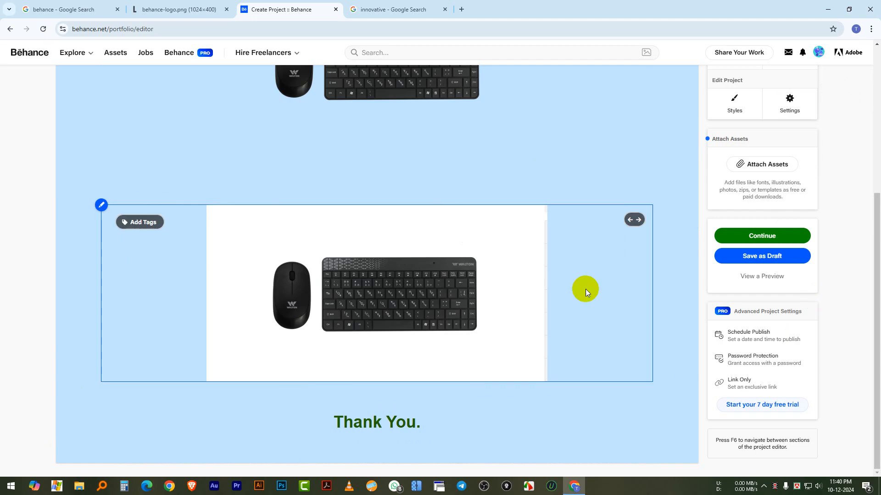
Continue to the project's publishing details and enter "Keybosrd Design" as the project title
scroll(610, 271, up, 3)
scroll(450, 214, up, 3)
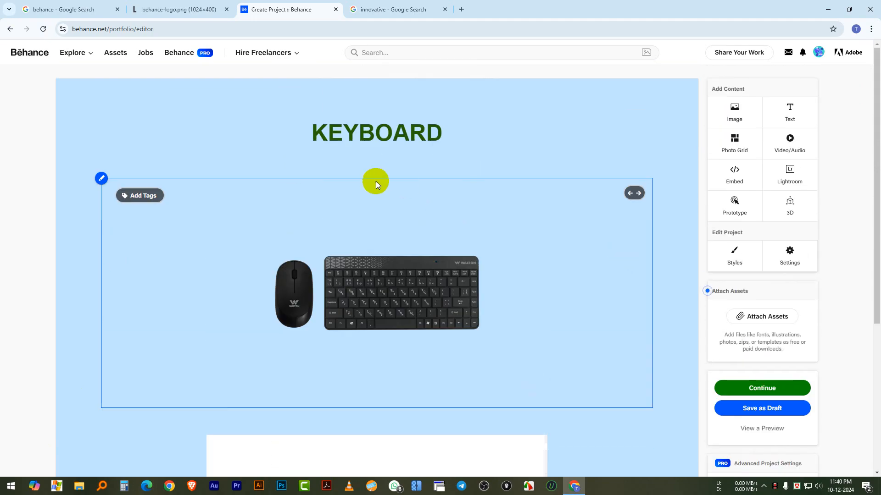
click(770, 388)
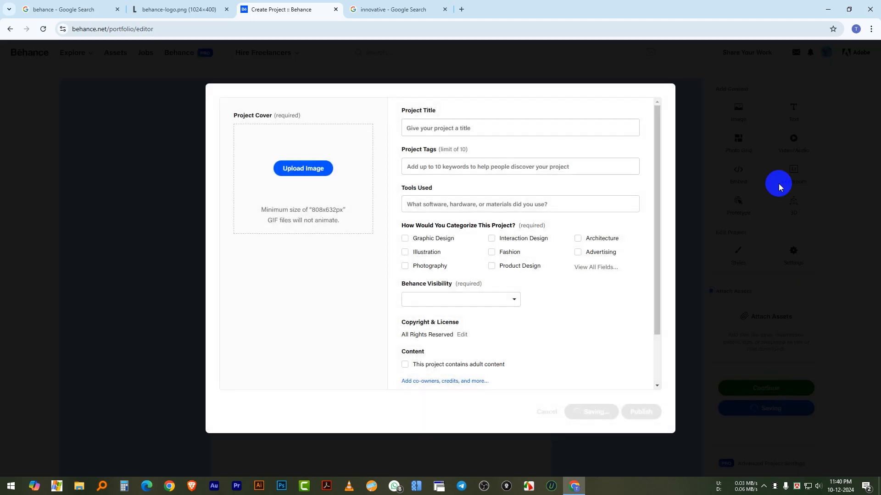
click(434, 130)
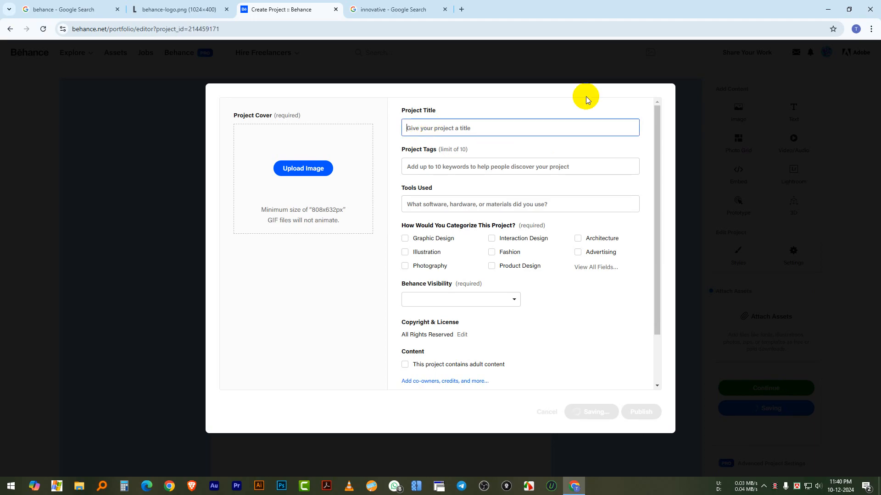
text(K)
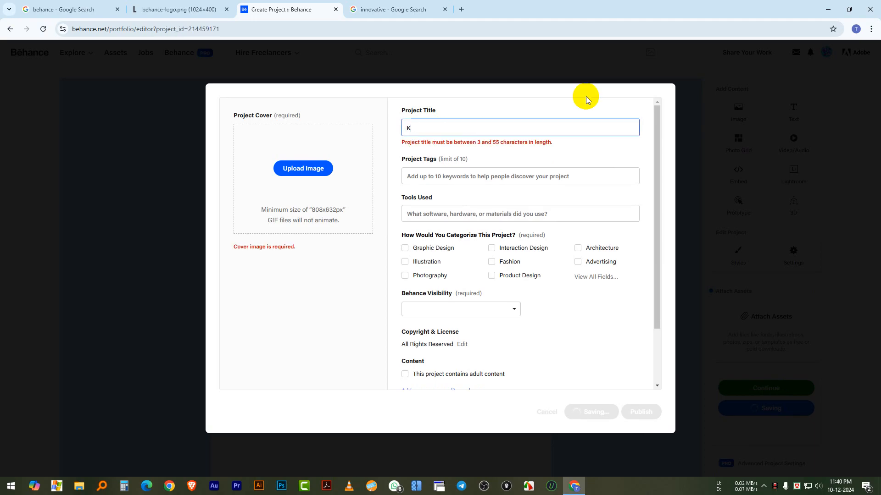
text(ey)
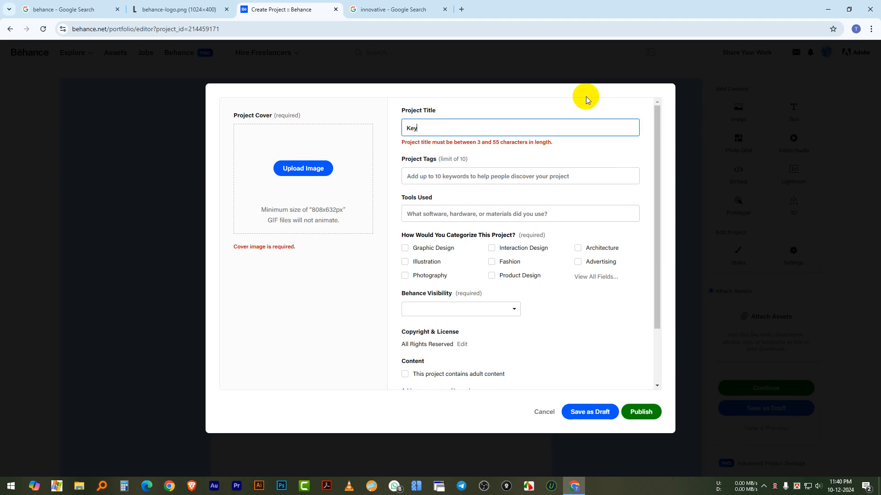
text(bosrd Des)
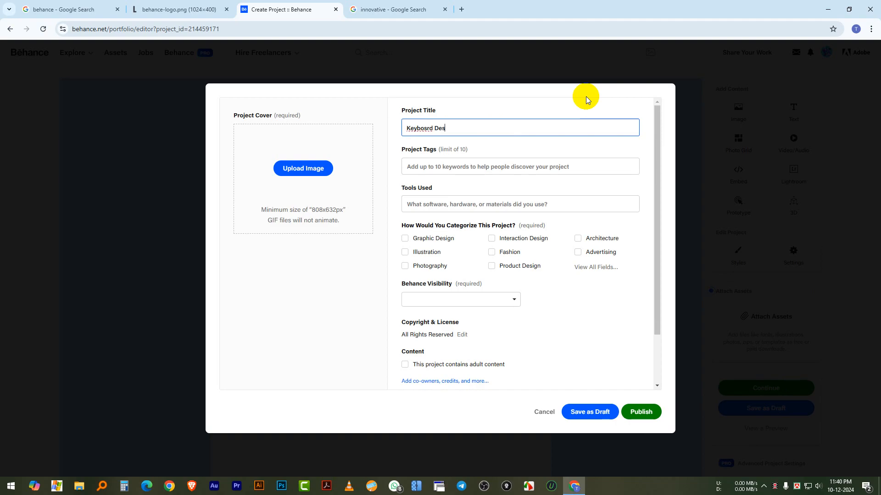
text(ign)
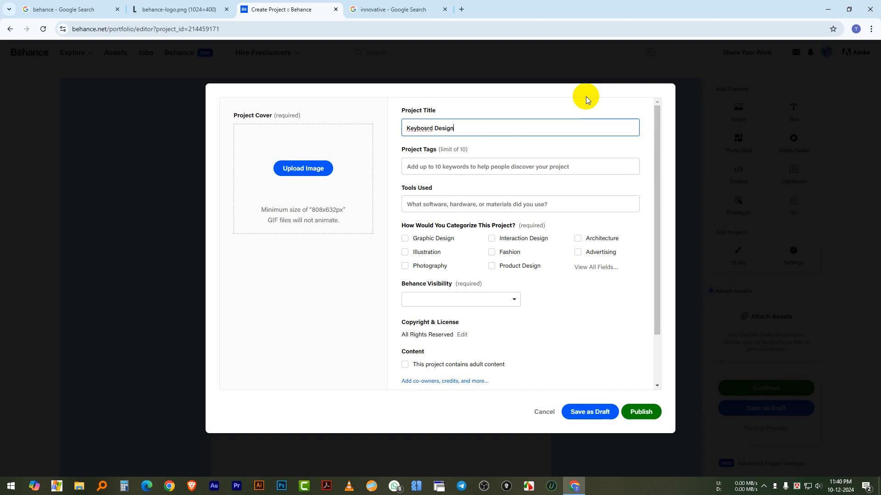
Add the project tags keyboard, computer and technology
click(454, 166)
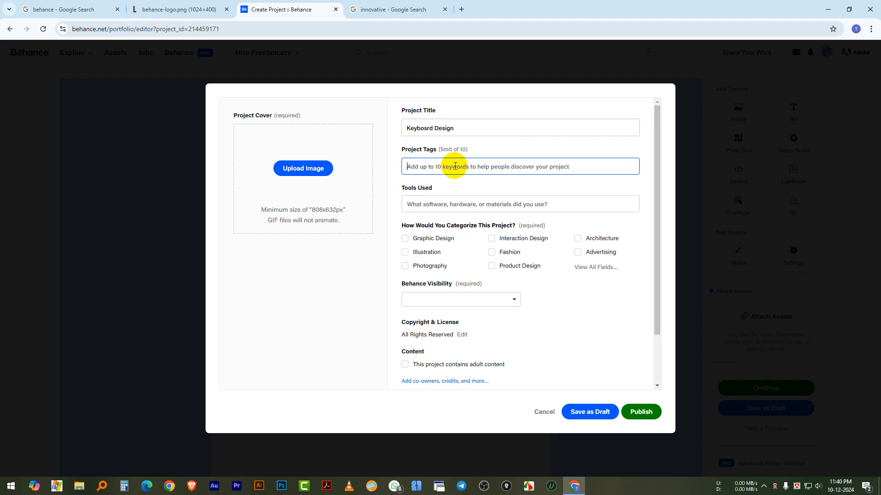
text(keyboard)
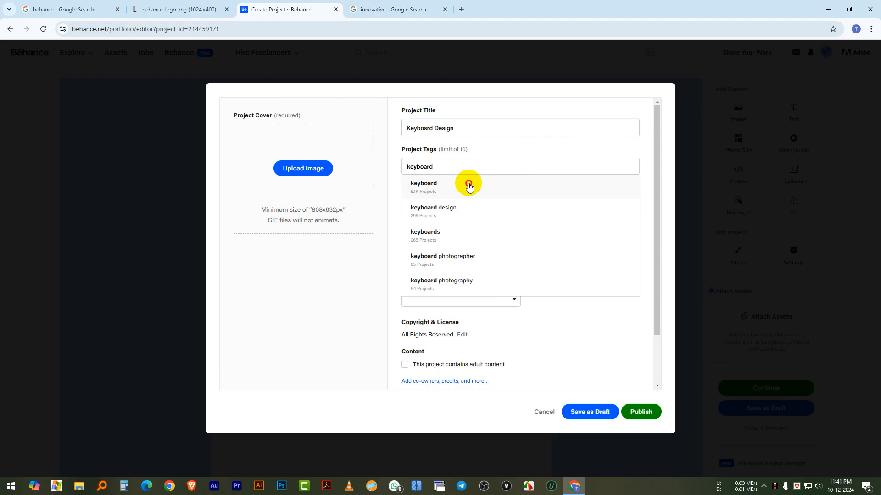
click(468, 185)
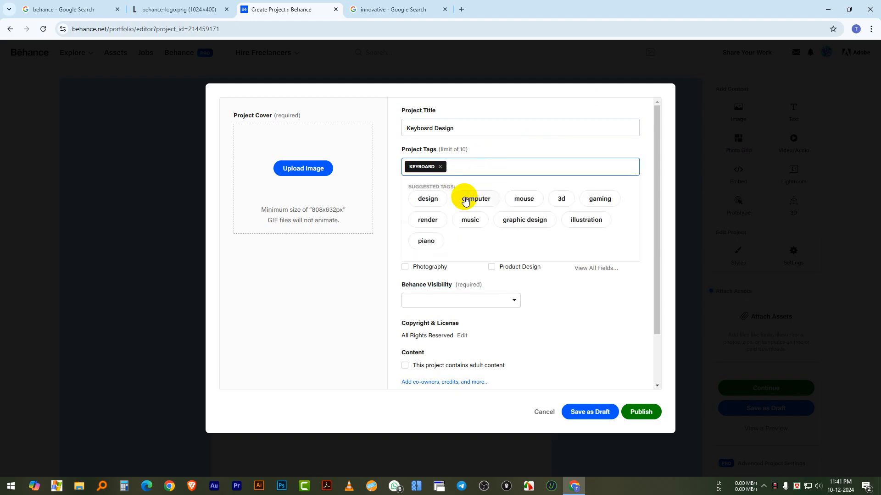
click(477, 197)
click(477, 199)
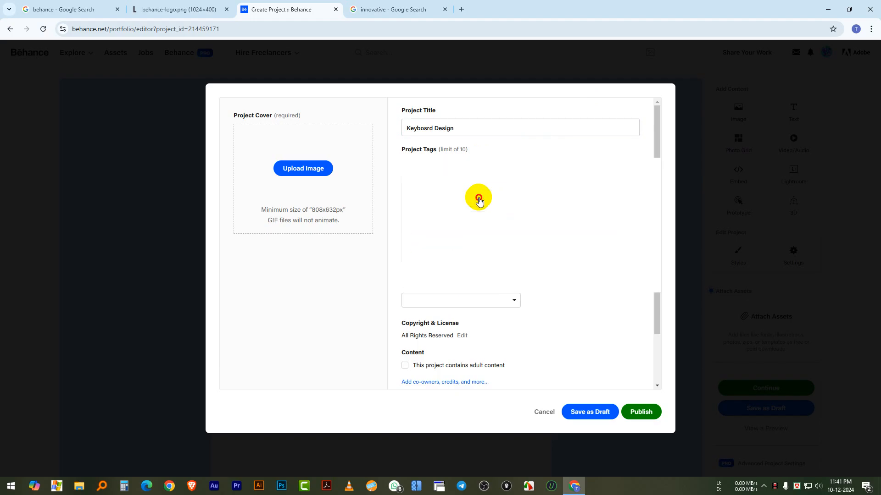
click(572, 145)
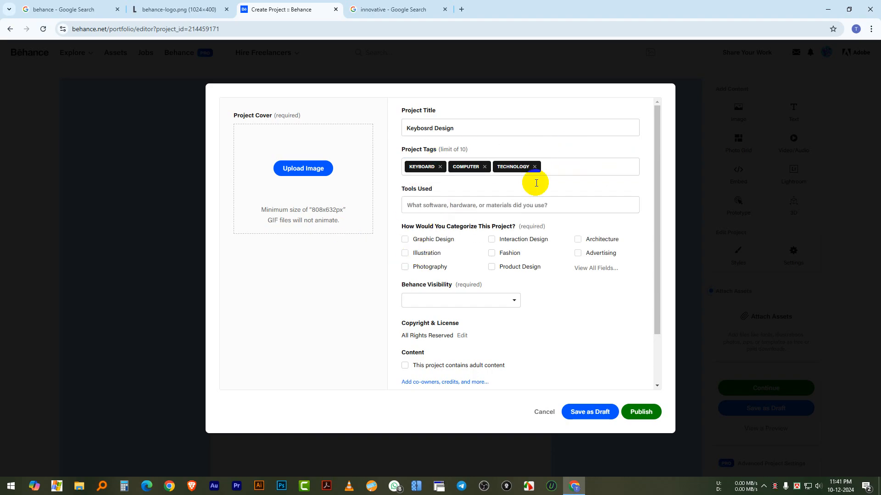
Add Adobe Illustrator and Adobe Photoshop as the tools used for the project
click(460, 202)
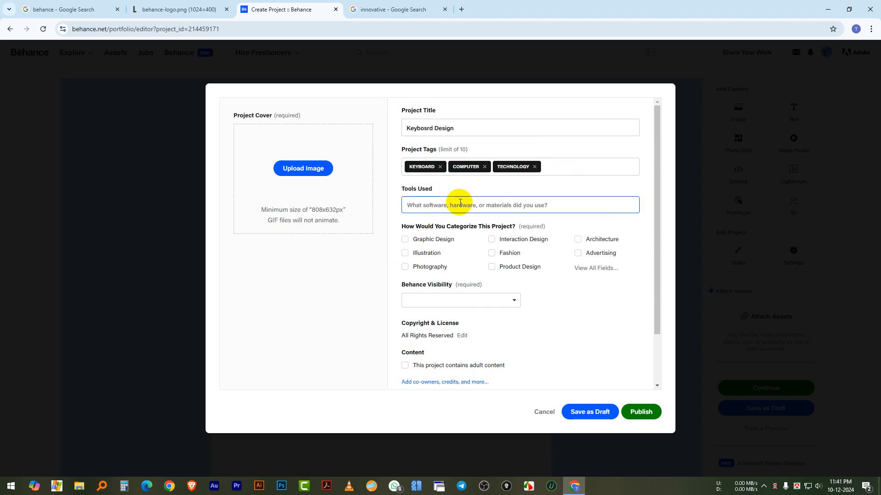
text(a)
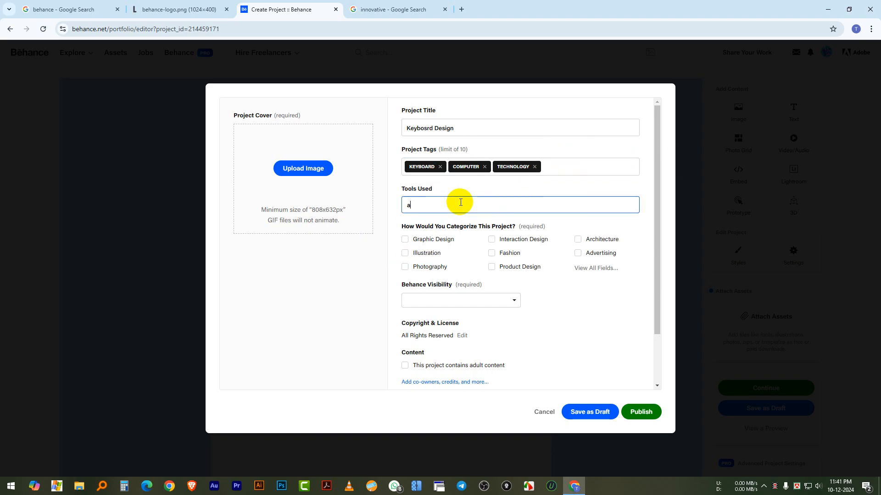
text(dobe)
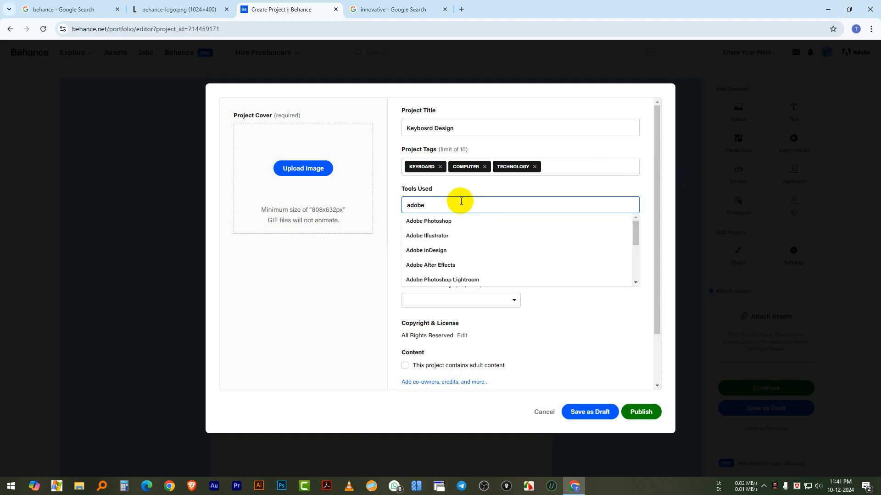
click(448, 235)
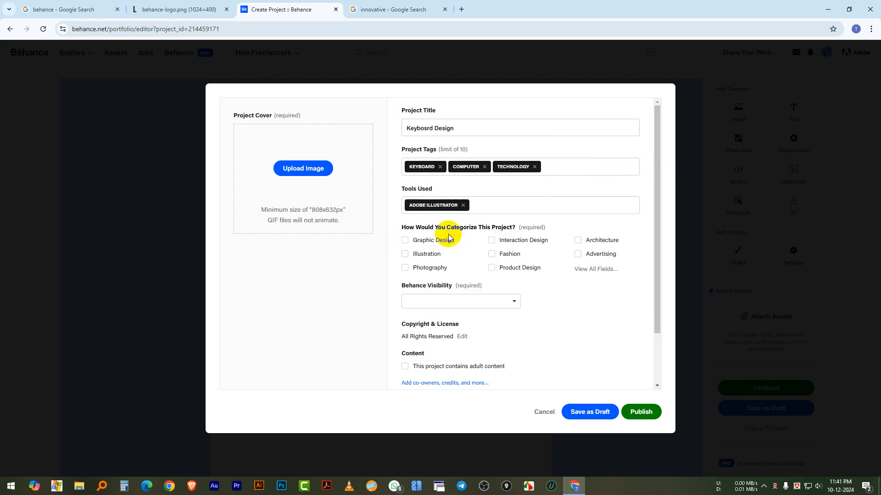
click(485, 203)
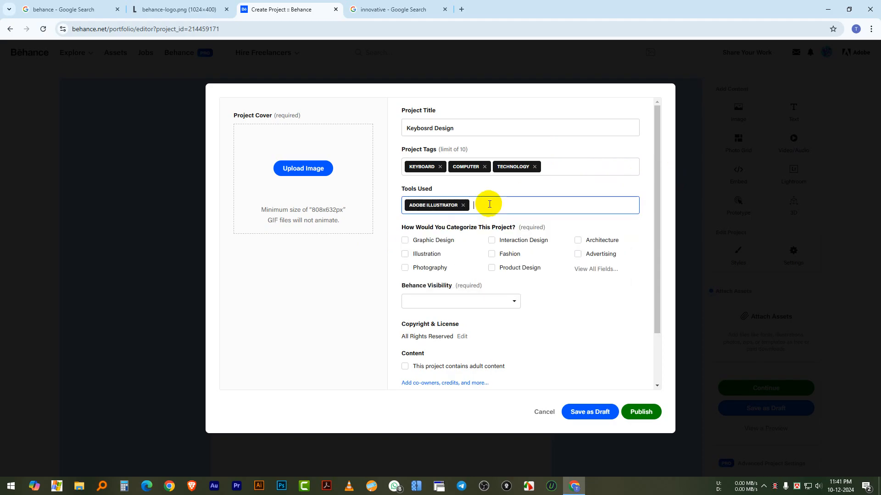
text(adobe)
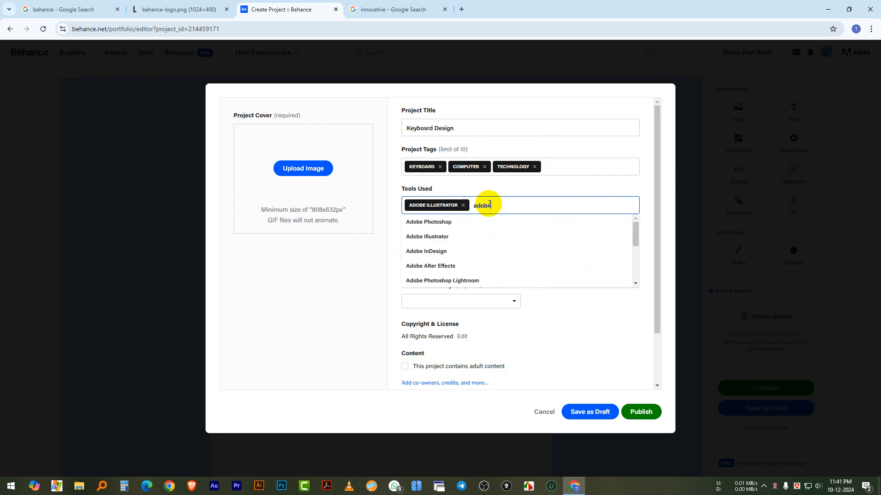
click(449, 225)
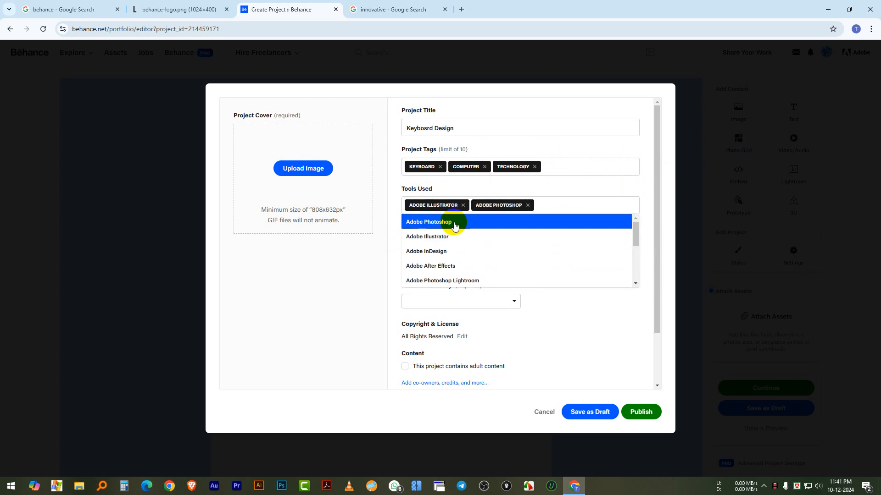
click(586, 202)
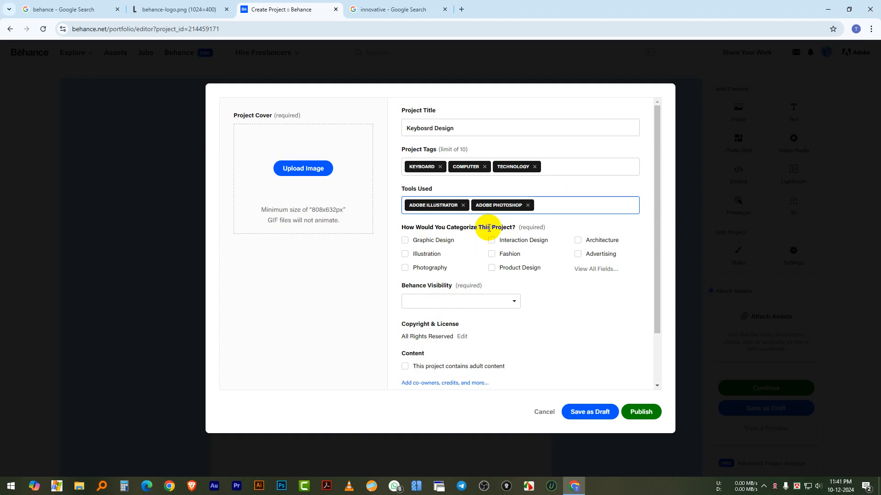
Categorize the project under Product Design and Graphic Design
click(411, 245)
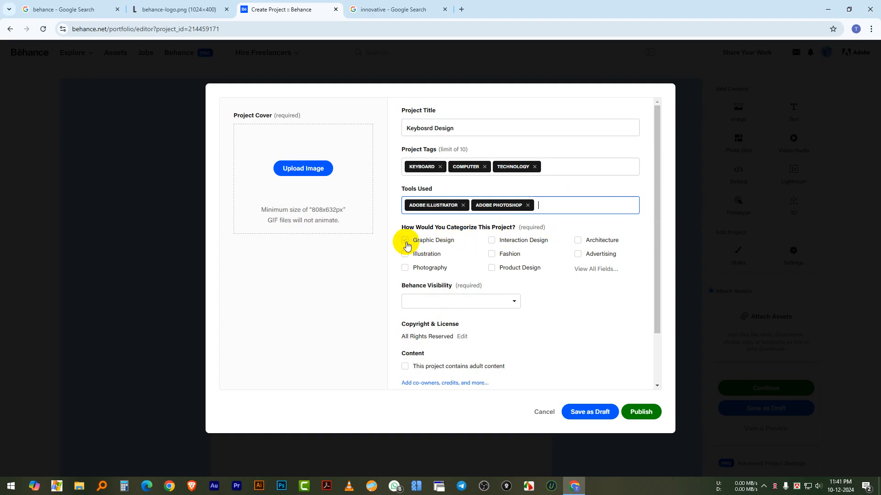
click(490, 268)
click(406, 243)
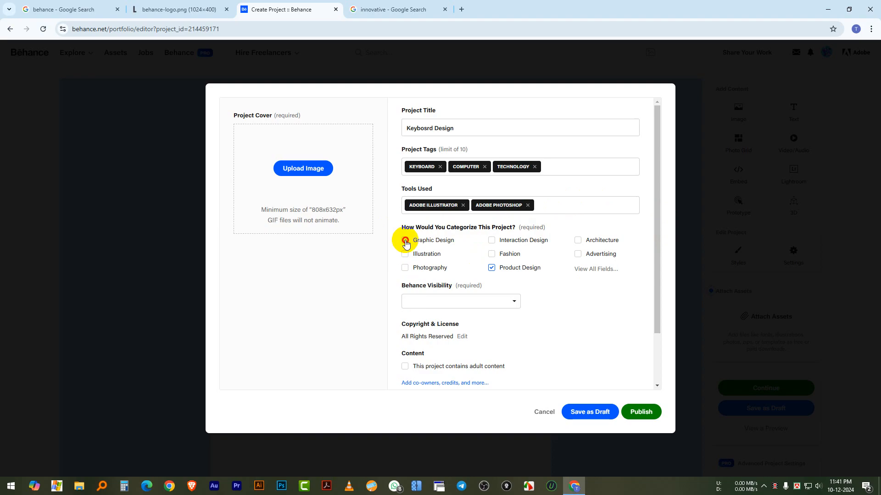
Set the project's Behance visibility to Everyone and review the remaining publishing details
scroll(527, 254, down, 1)
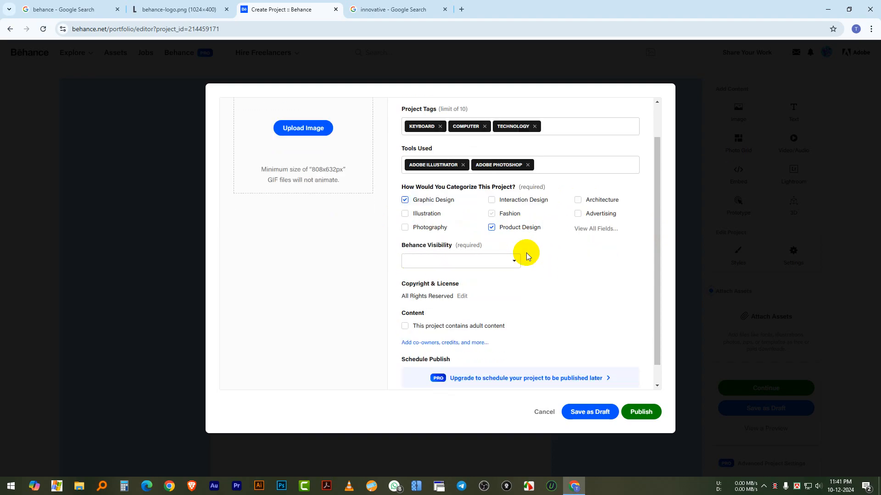
click(449, 257)
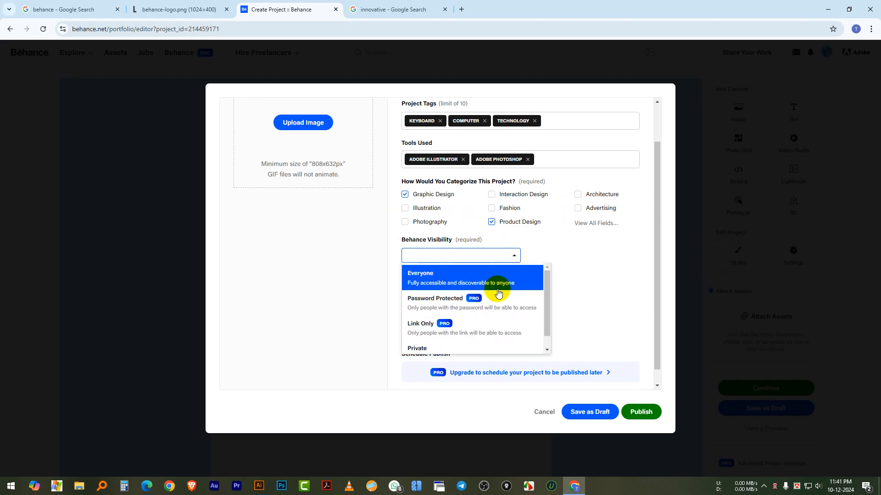
scroll(461, 342, down, 2)
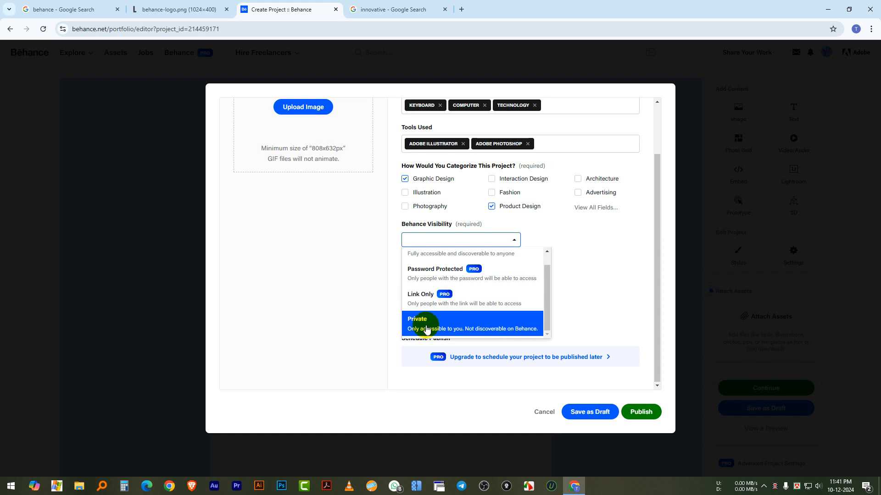
scroll(462, 322, up, 1)
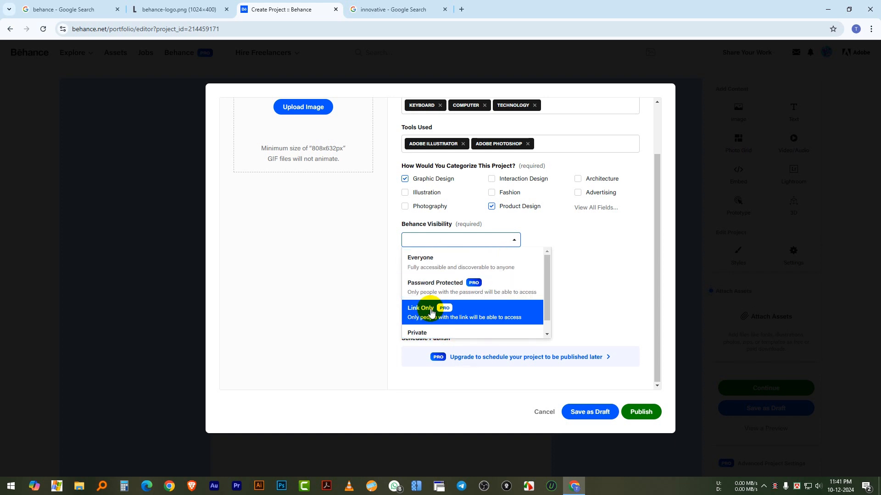
click(459, 267)
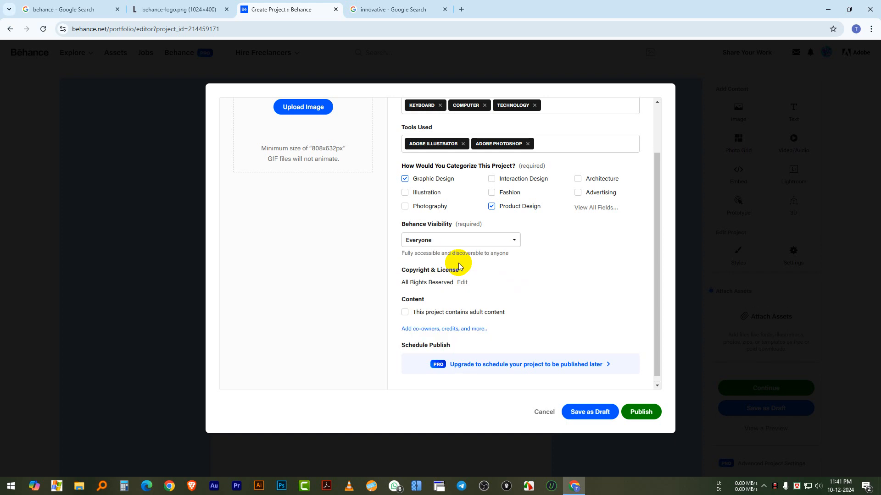
scroll(481, 274, down, 1)
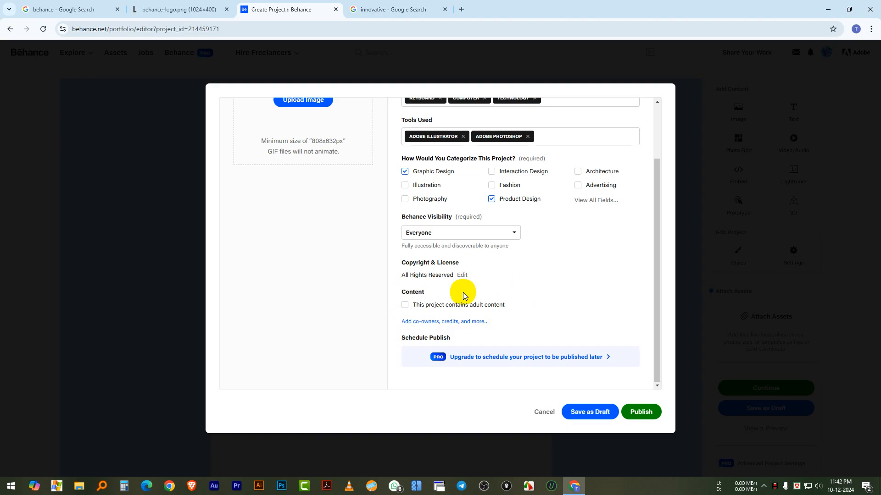
click(658, 286)
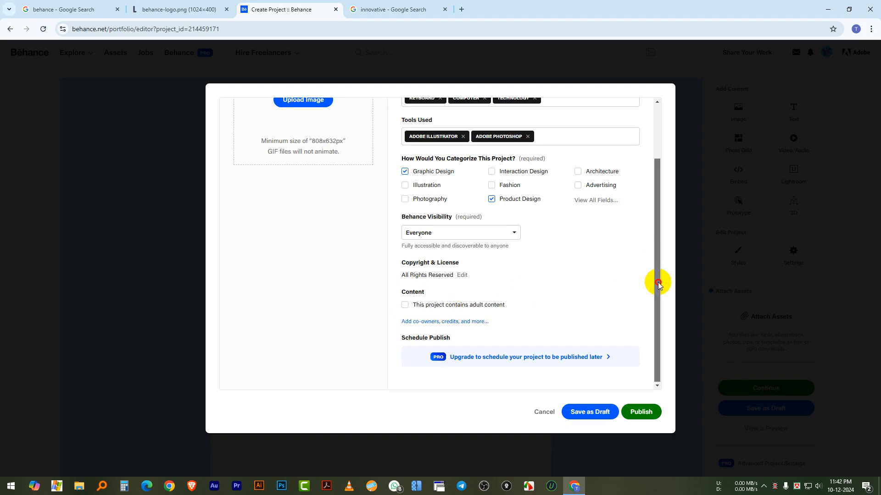
drag(658, 285, 655, 266)
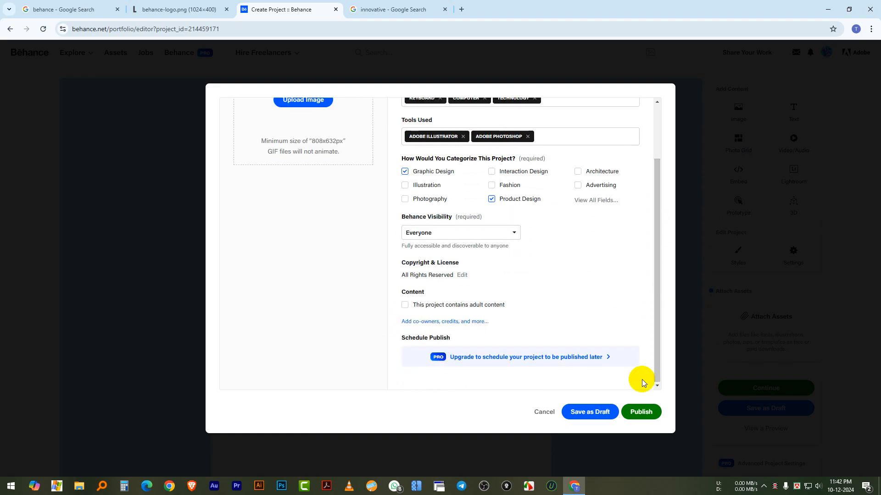
scroll(574, 304, up, 2)
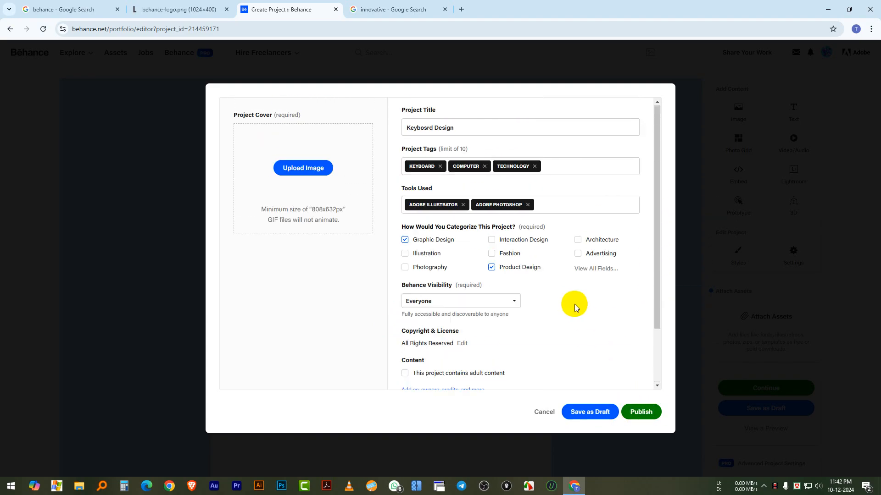
Try to publish the project, then try to upload the WSMKC002RN image from Downloads as its cover
click(641, 409)
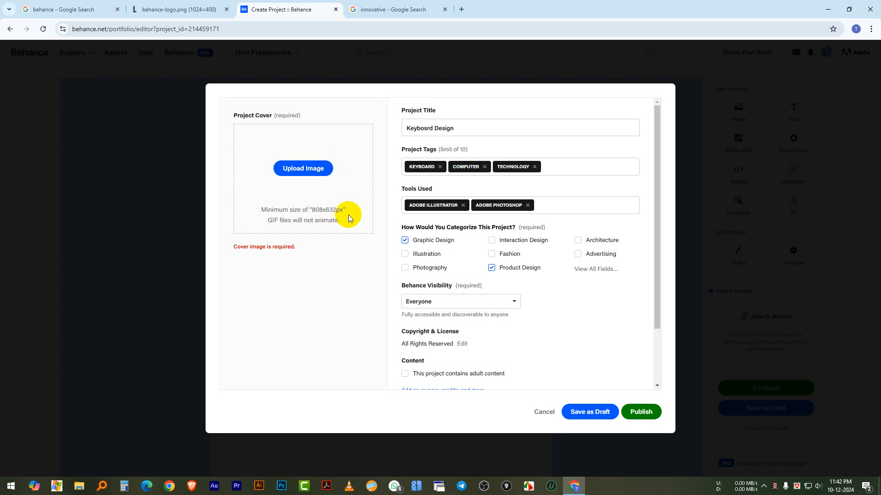
click(305, 170)
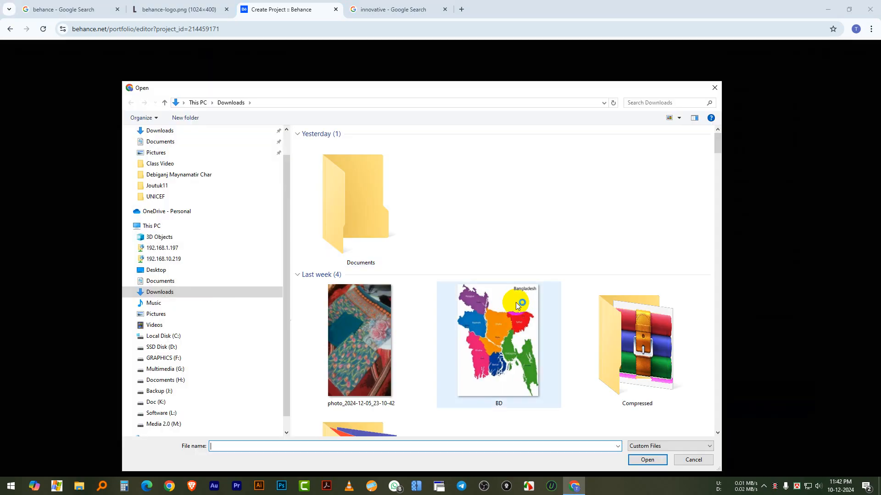
scroll(517, 305, down, 8)
click(353, 363)
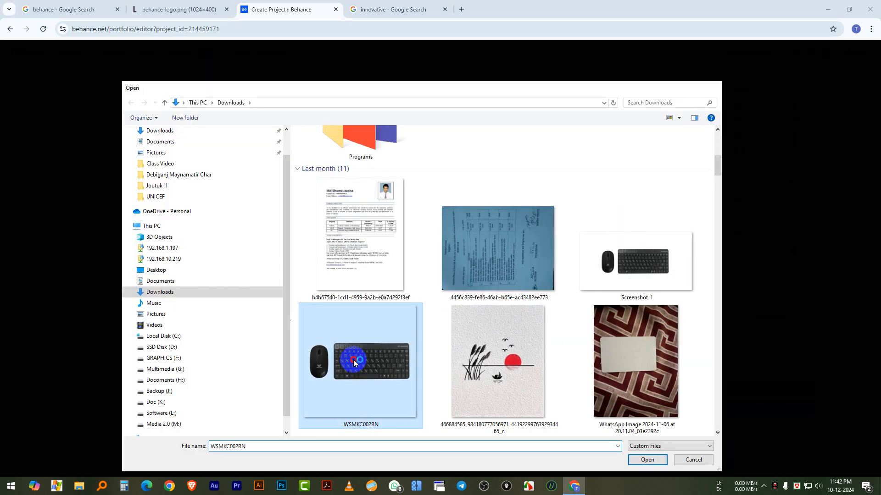
double_click(353, 362)
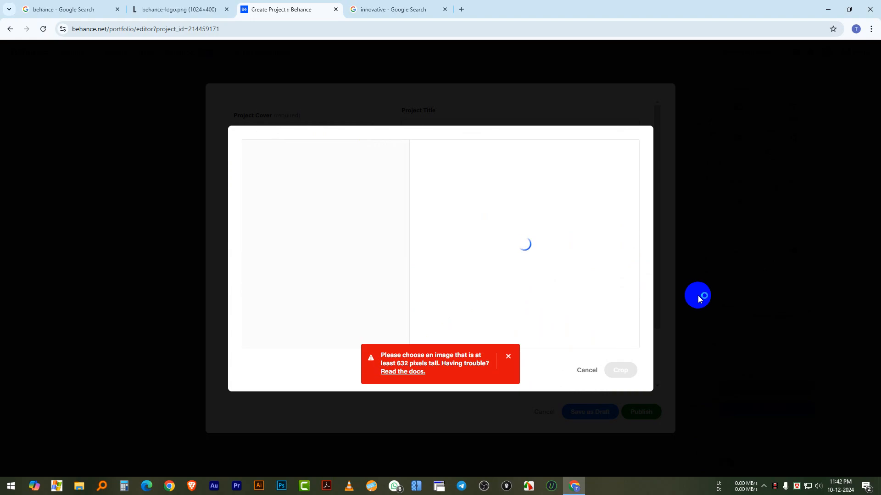
click(508, 356)
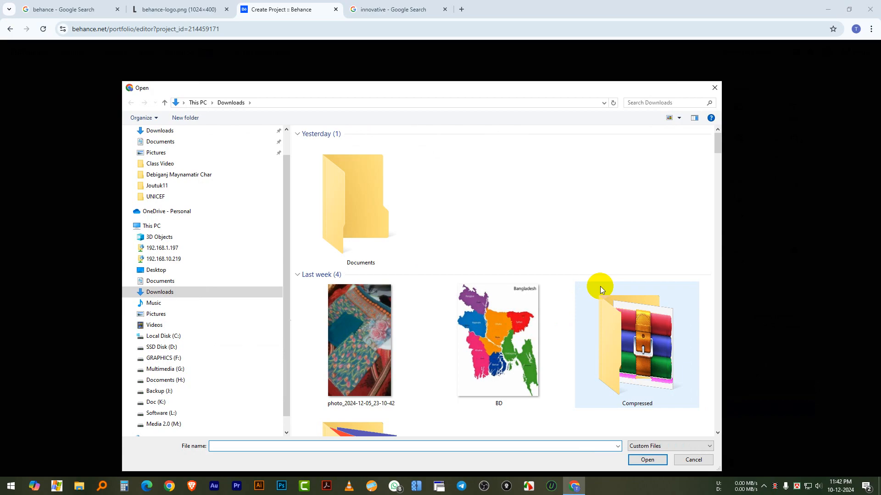
Try to use the Screenshot_1 image from Downloads as the project cover instead
scroll(600, 287, down, 5)
click(639, 263)
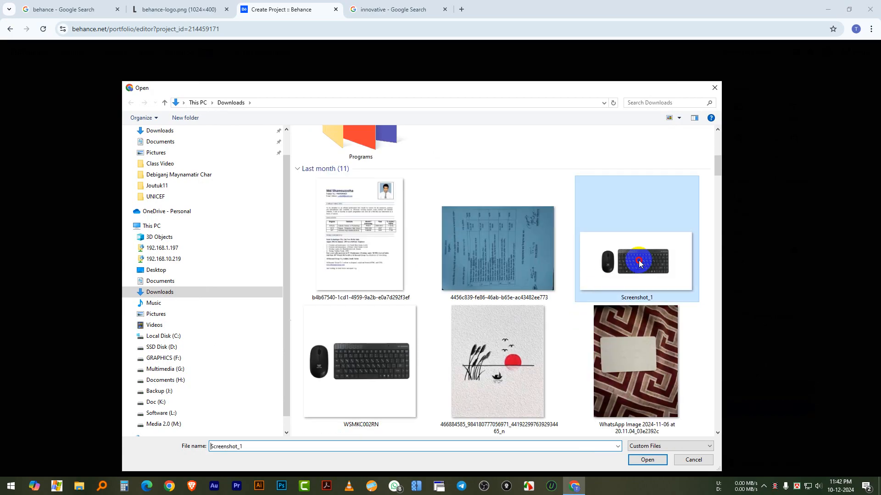
double_click(639, 263)
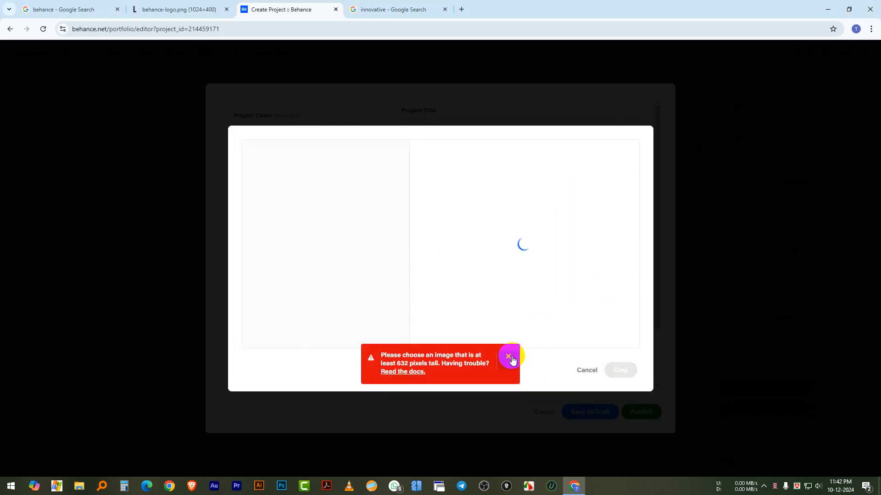
click(513, 361)
Set the wooden plank image Leonardo_Phoenix_A_warmly_lit_highcontrast_and_finely_detailed_3 as the project cover, cropped at minimum zoom
scroll(466, 290, down, 10)
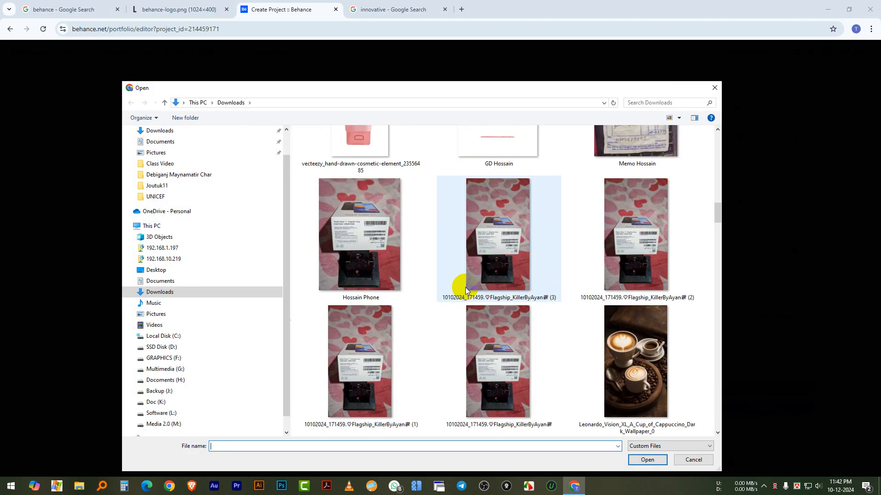
scroll(465, 290, down, 5)
scroll(464, 290, down, 3)
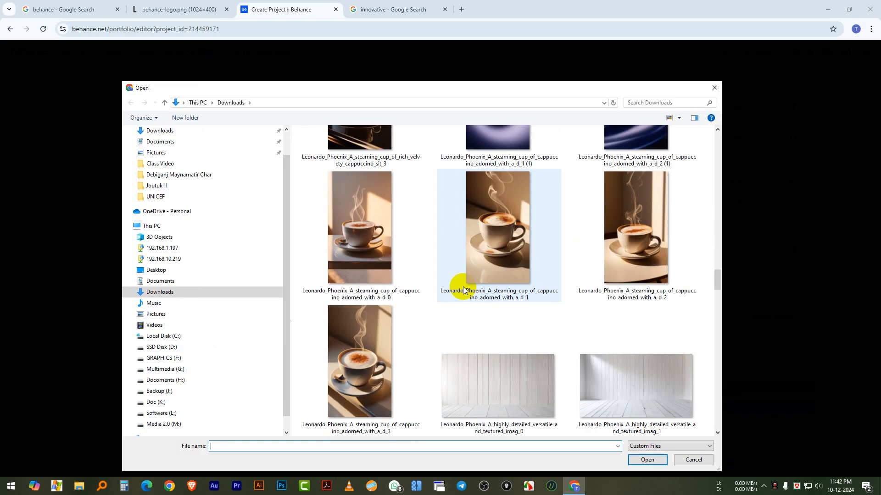
scroll(464, 290, down, 9)
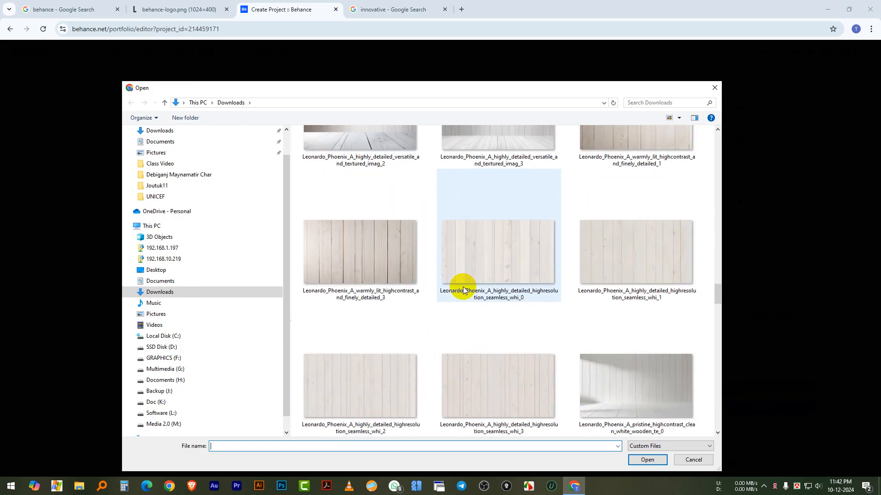
double_click(379, 252)
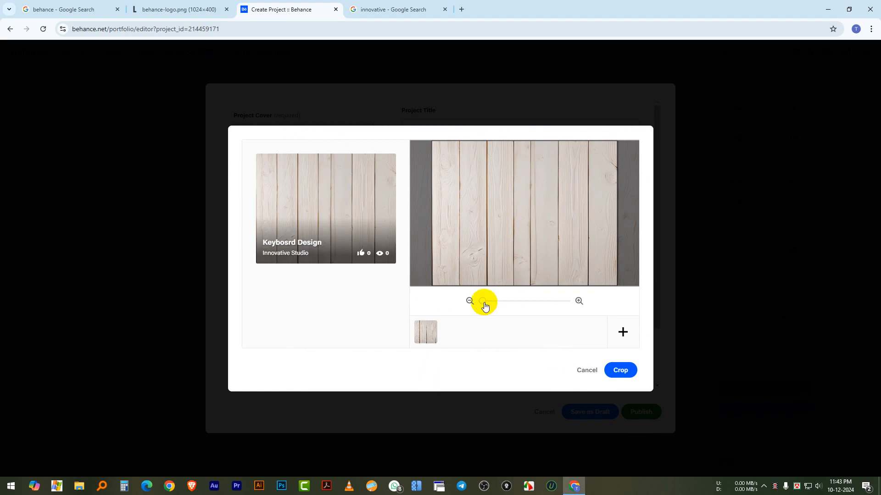
drag(485, 306, 456, 305)
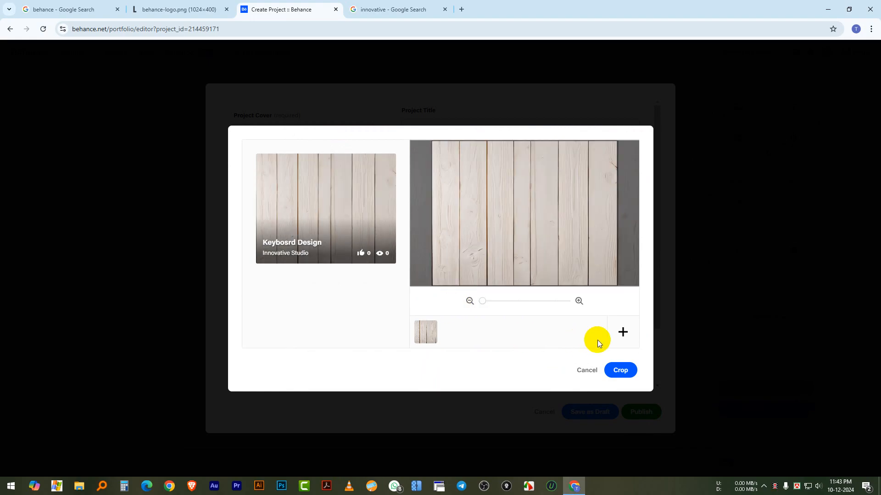
click(621, 368)
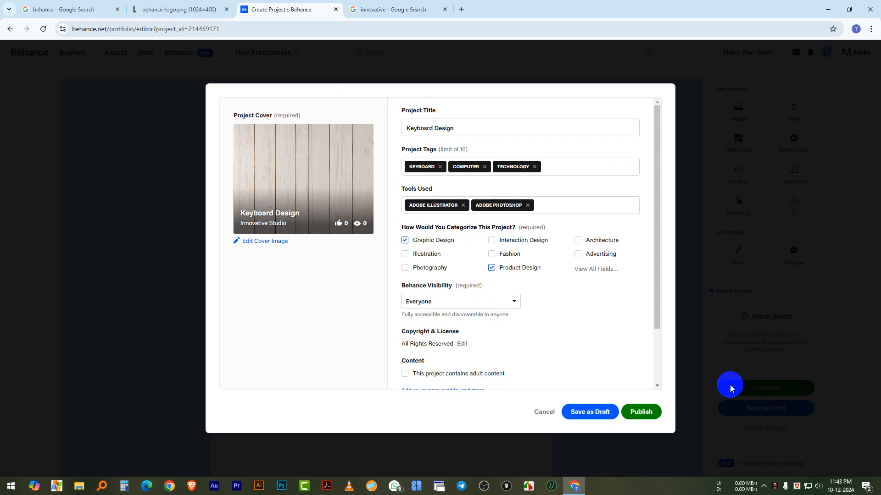
Publish the keyboard design project and acknowledge the notice about verifying the account's email
click(644, 413)
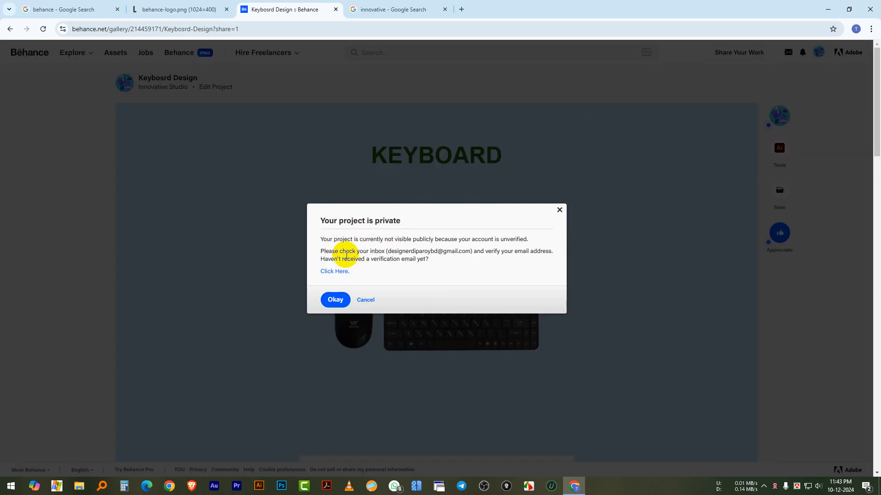
double_click(388, 222)
click(386, 253)
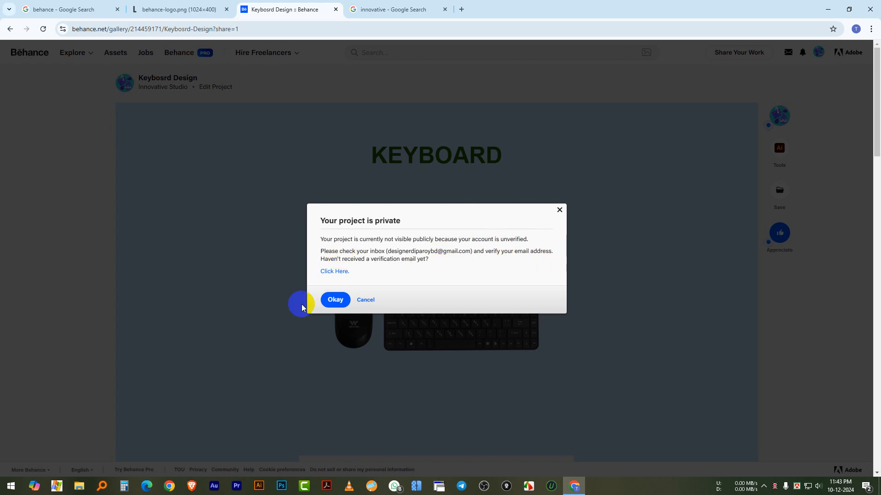
click(337, 303)
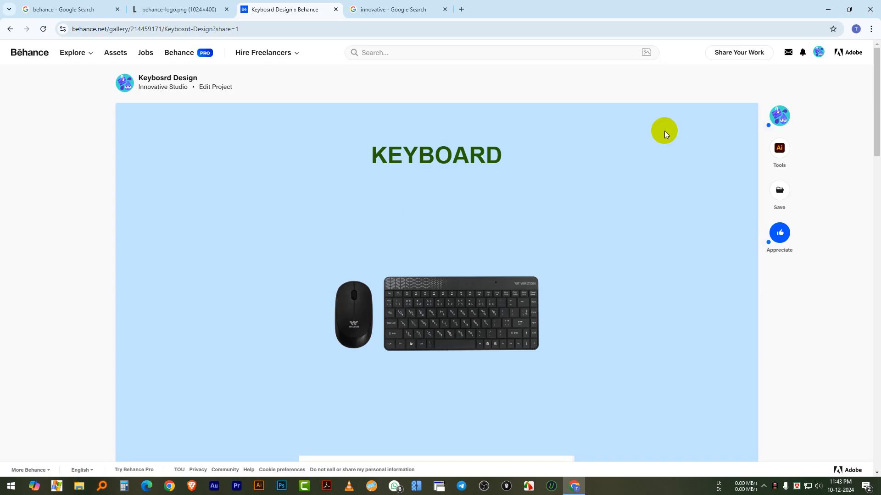
Go to the account's profile and examine the keyboard project among its work
mouse_move(816, 54)
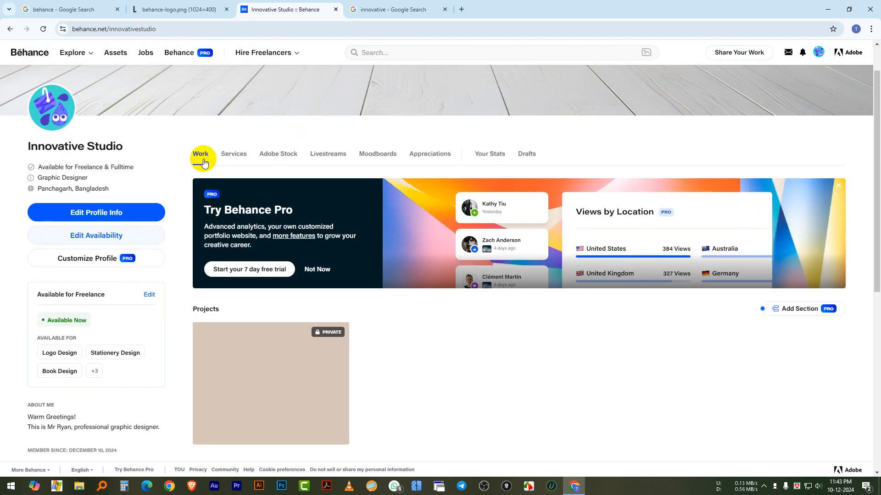
click(204, 163)
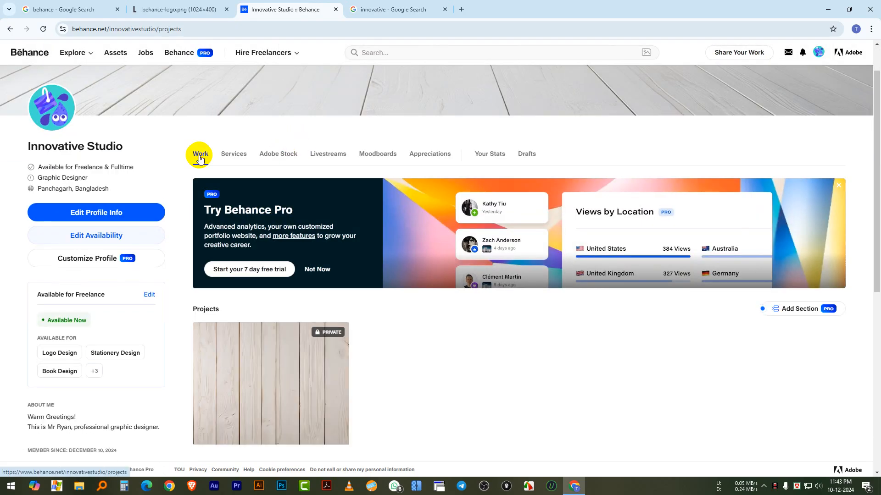
scroll(252, 227, down, 5)
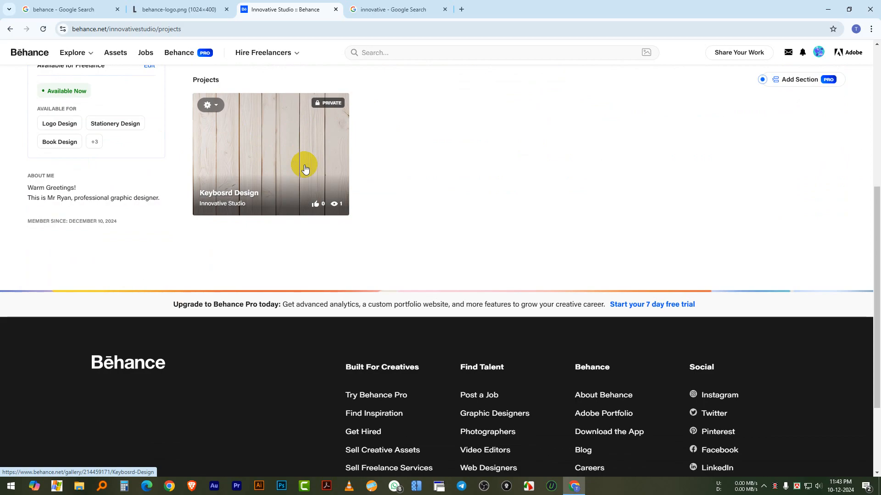
scroll(305, 167, up, 1)
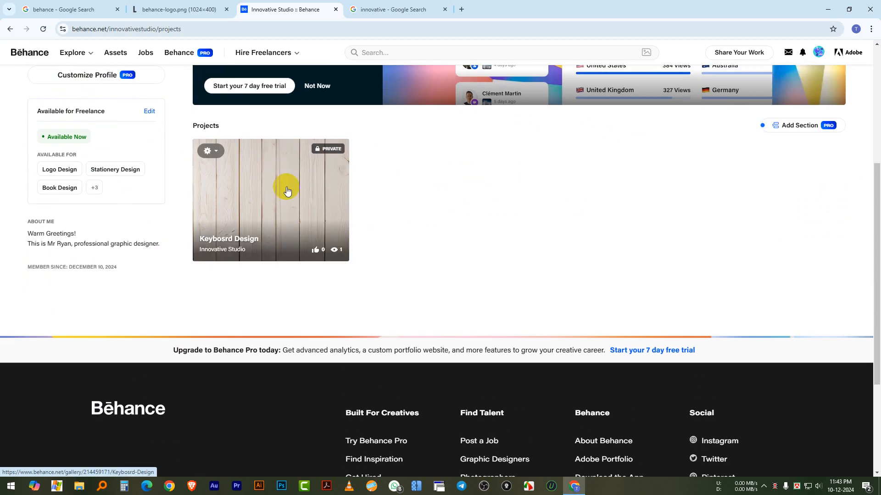
scroll(201, 197, up, 5)
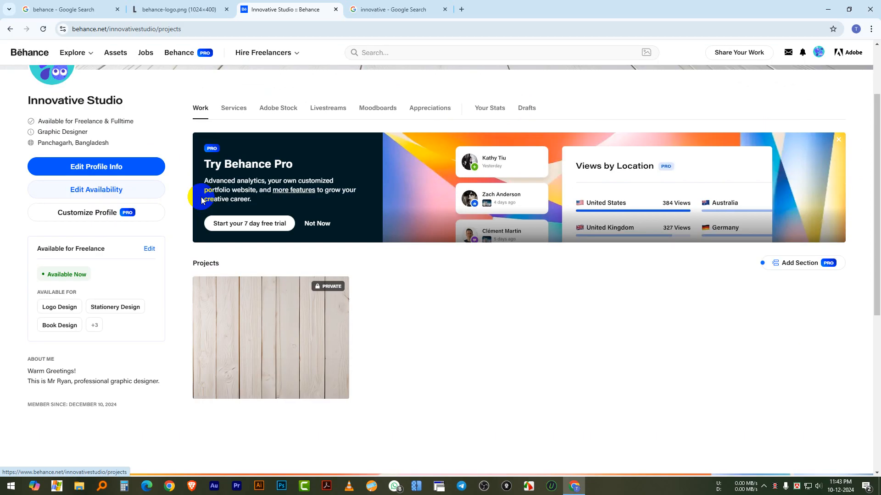